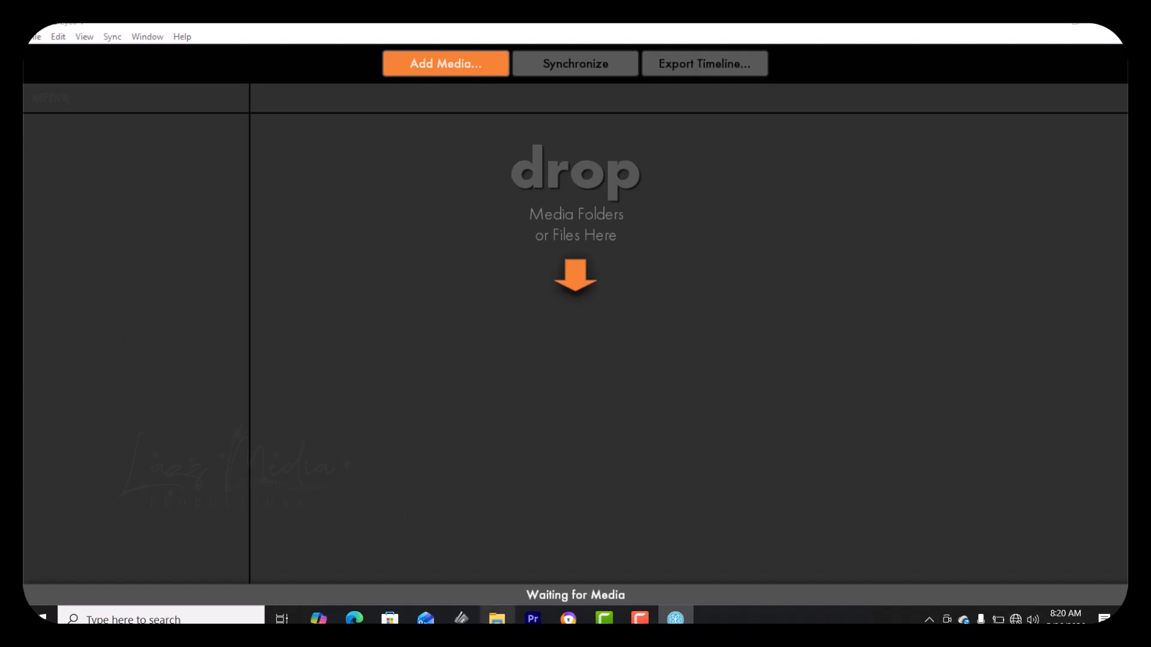
- Switch to File Explorer, open the Lmp folder on Local Disk (E:) and show its contents as large icons
left_click(497, 618)
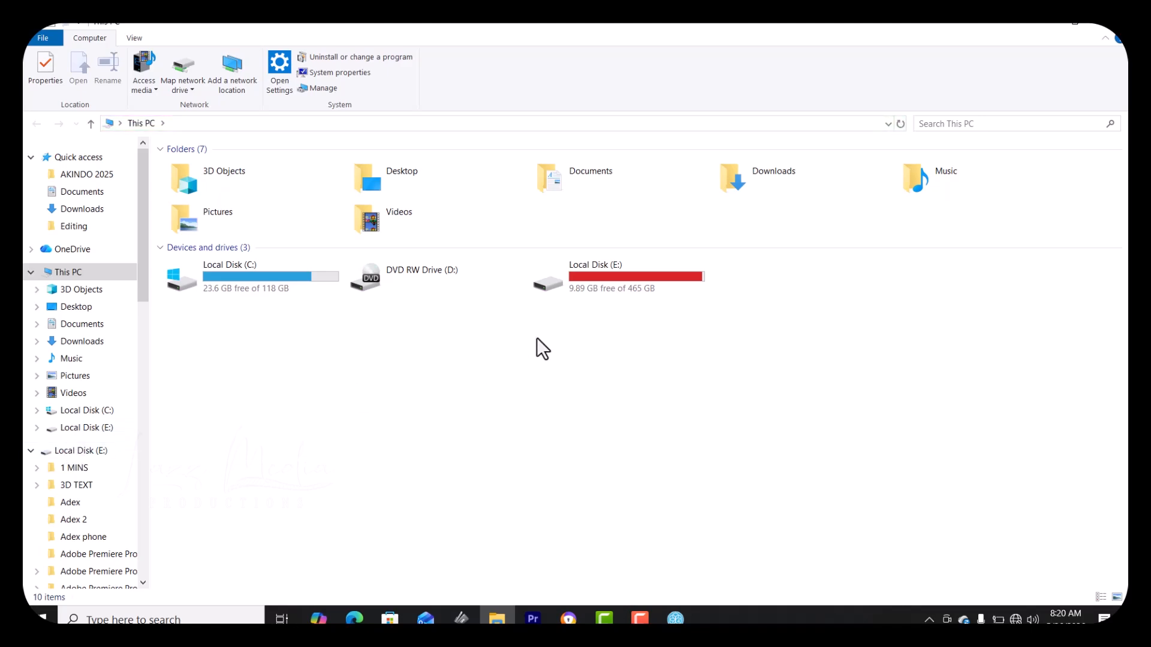
double_click(599, 272)
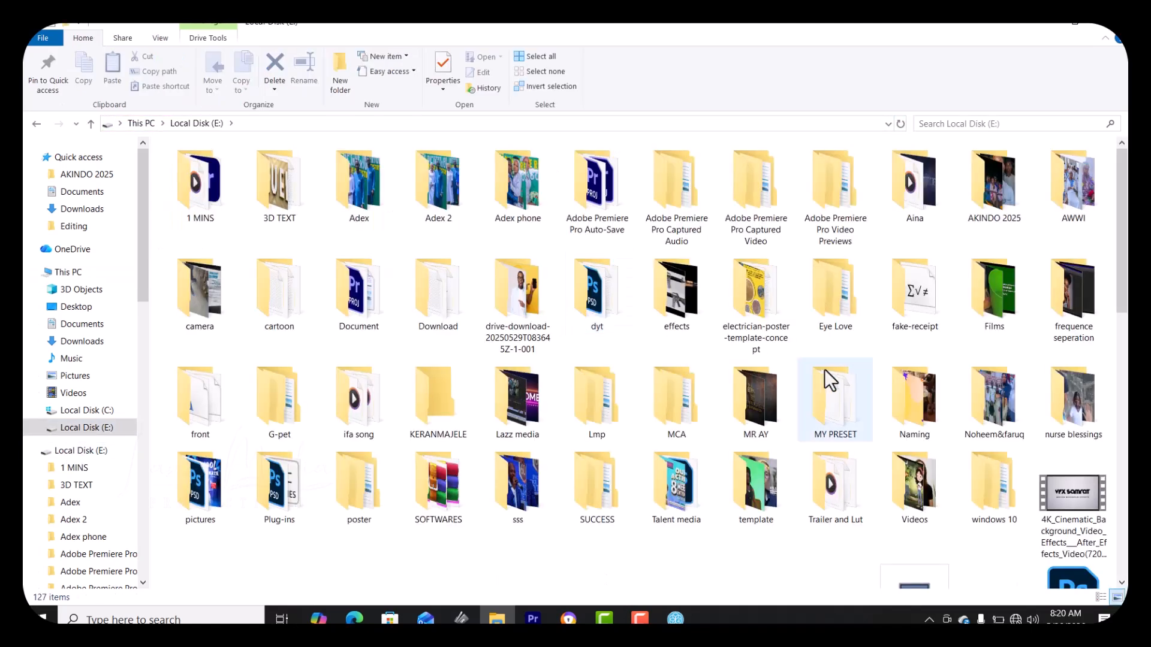
left_click(758, 389)
key("l")
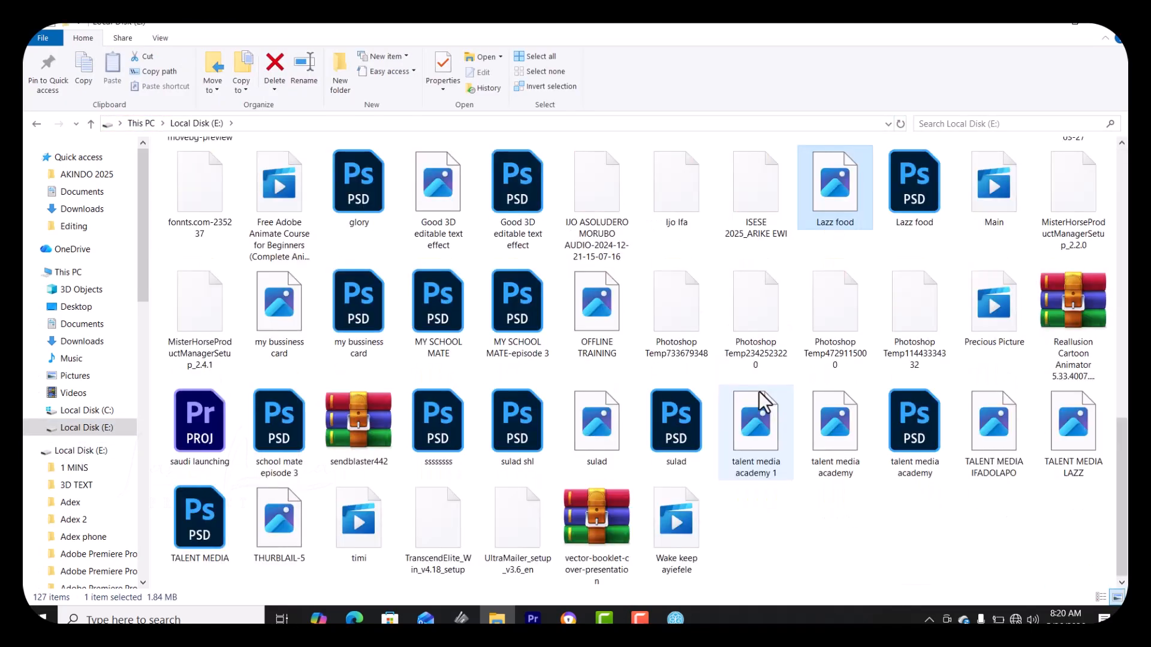
key("l")
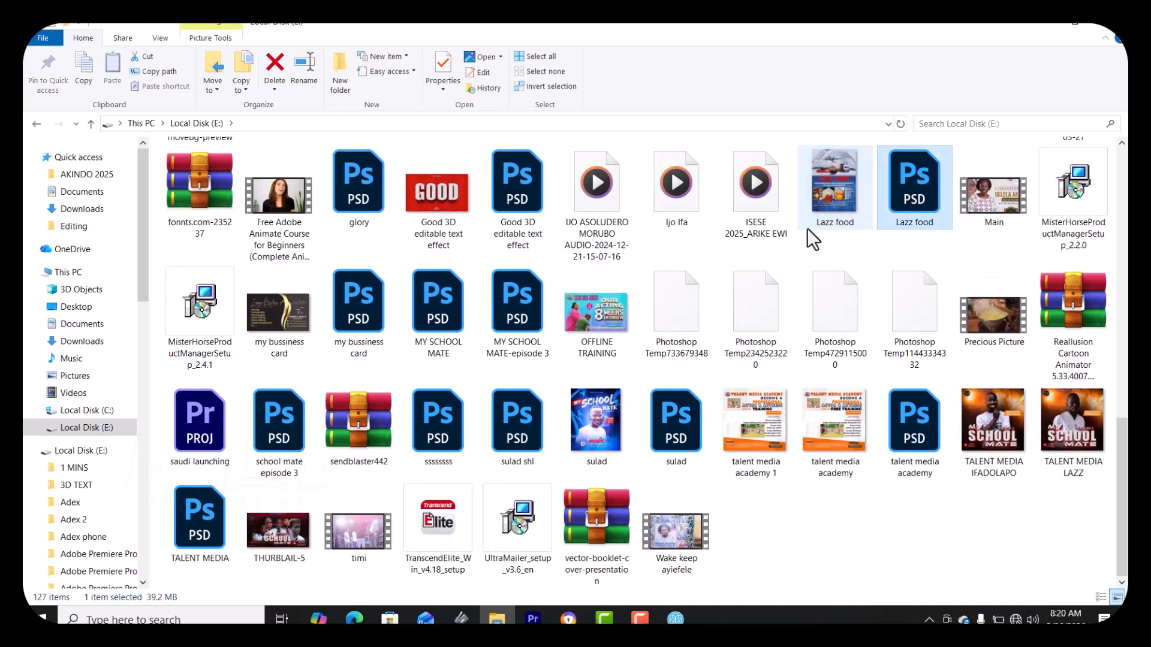
key("l")
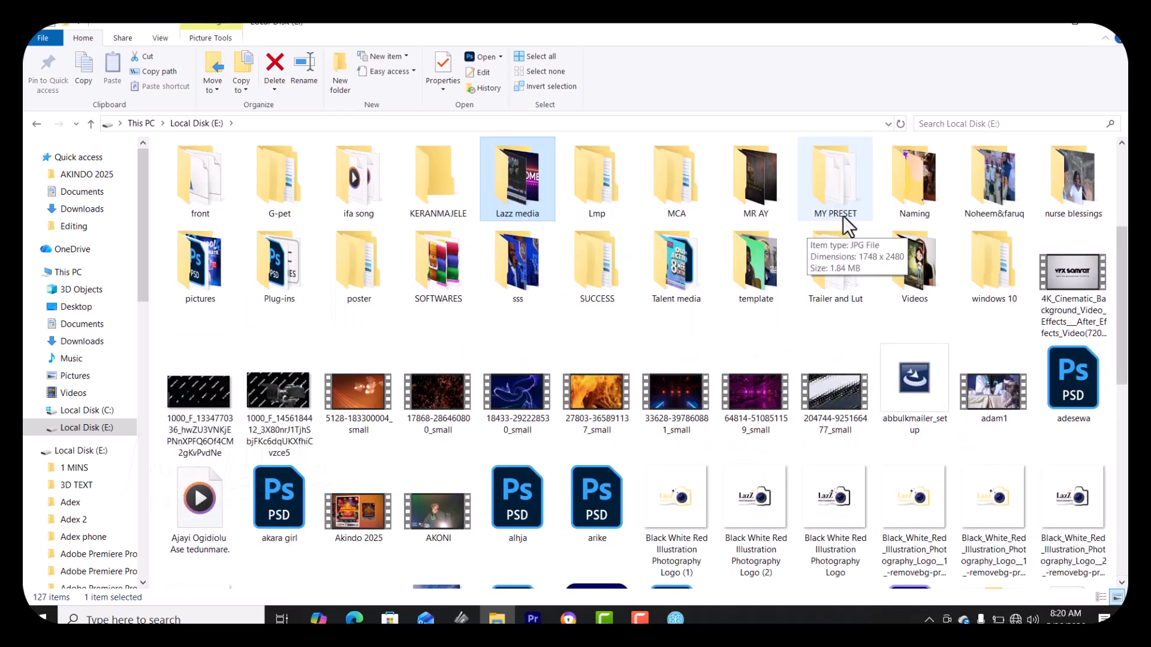
left_click(599, 192)
double_click(599, 193)
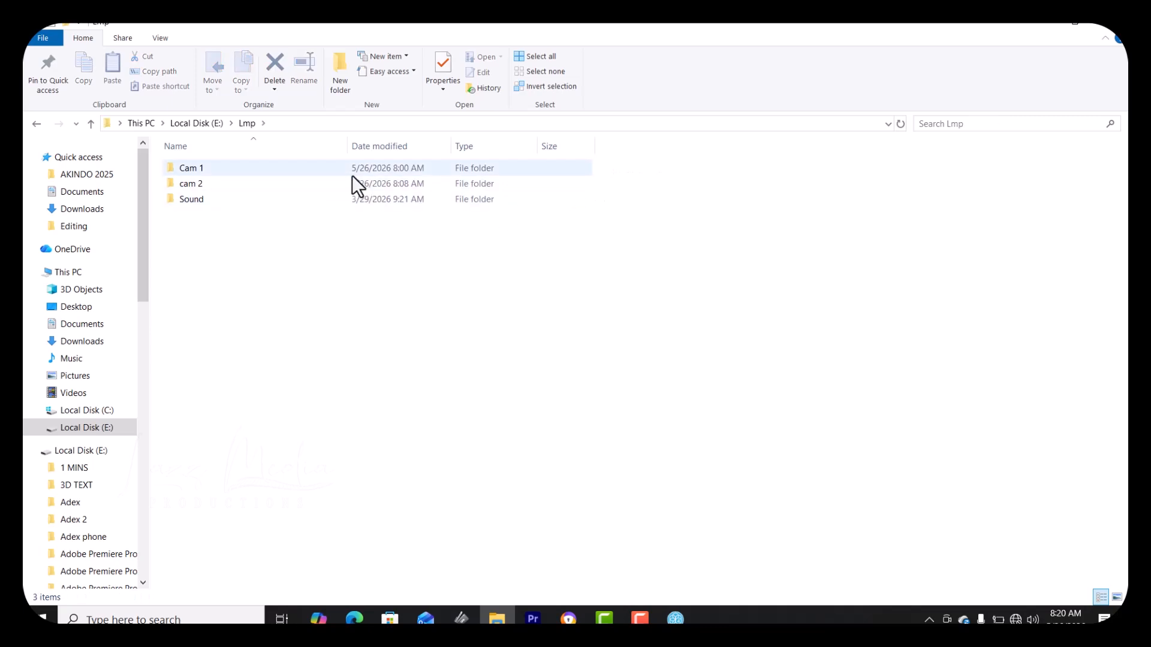
key("ctrl+shift+2")
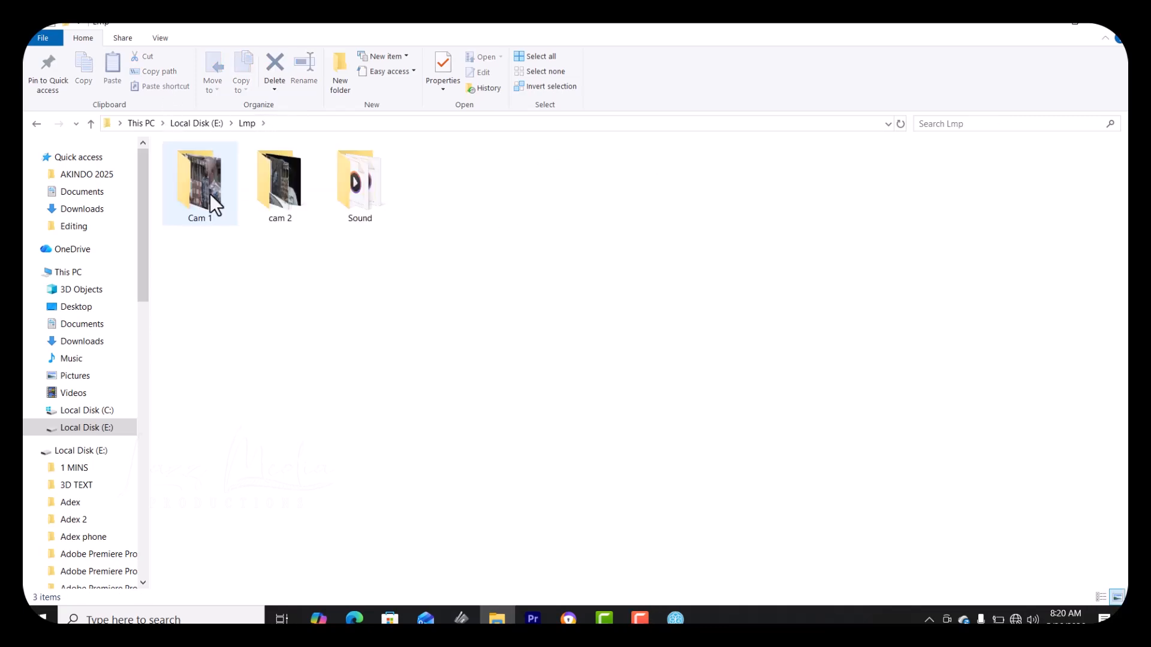
- Look through the video clips in Cam 1 and cam 2 and the audio recordings in the Sound folder
double_click(210, 193)
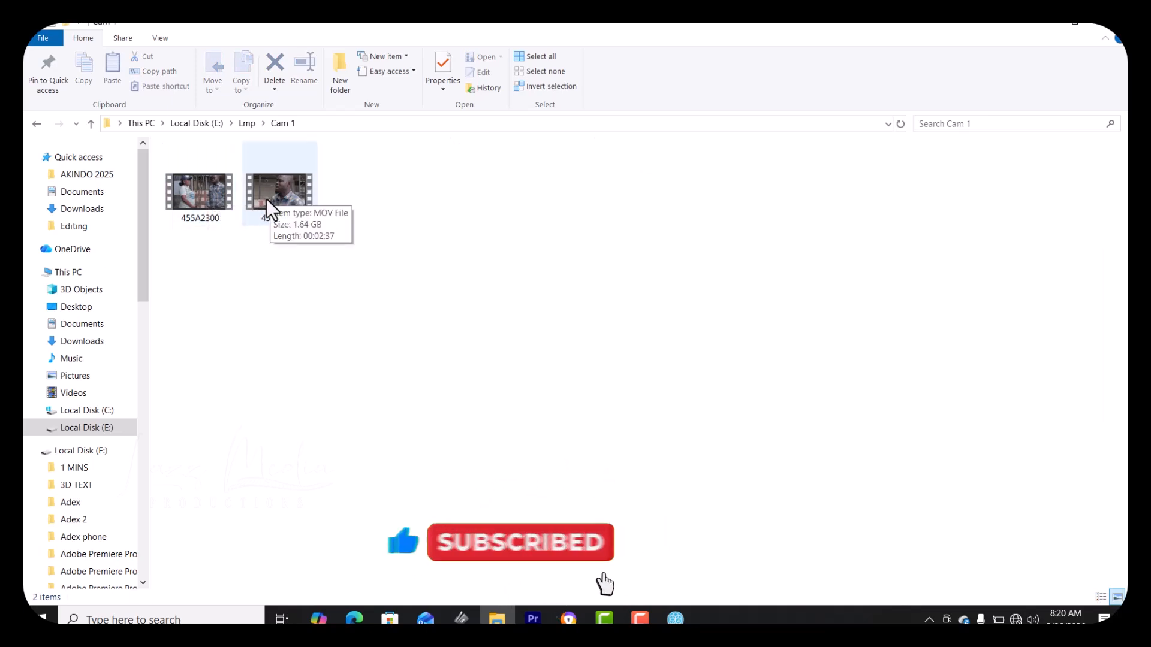
left_click(92, 124)
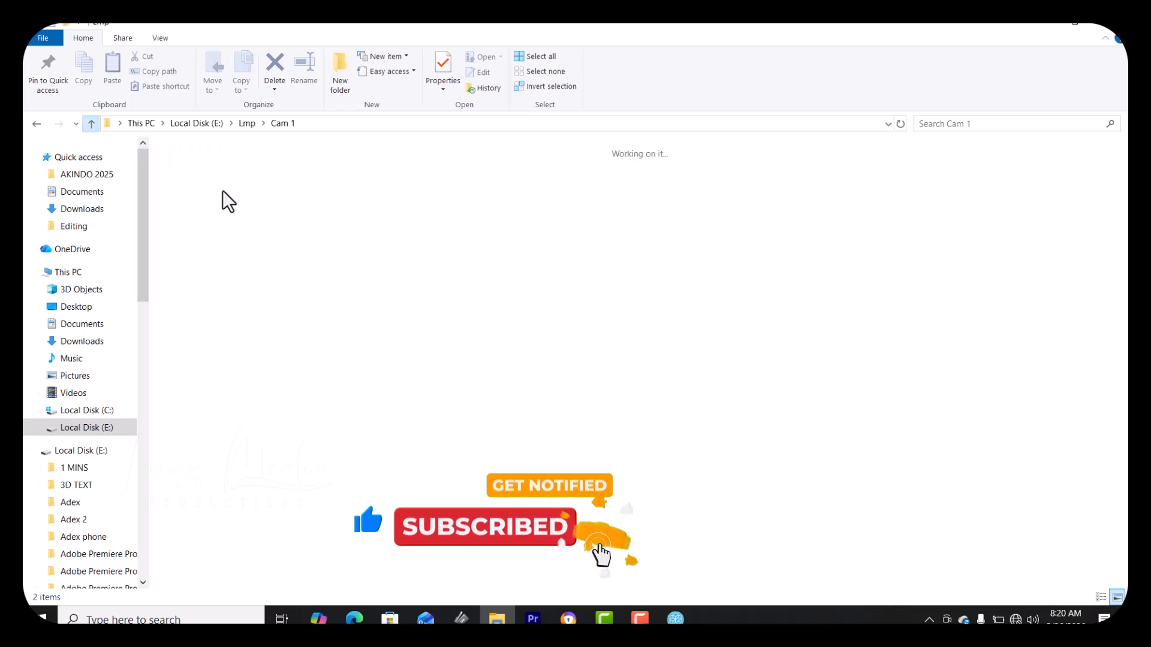
double_click(296, 199)
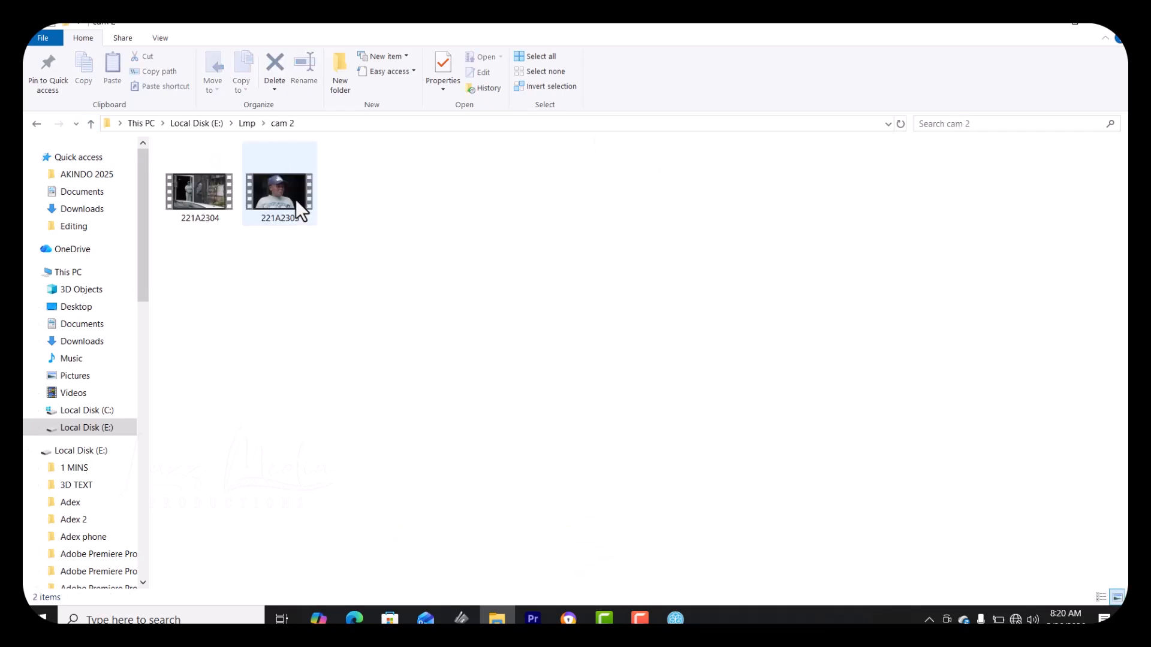
left_click(214, 210)
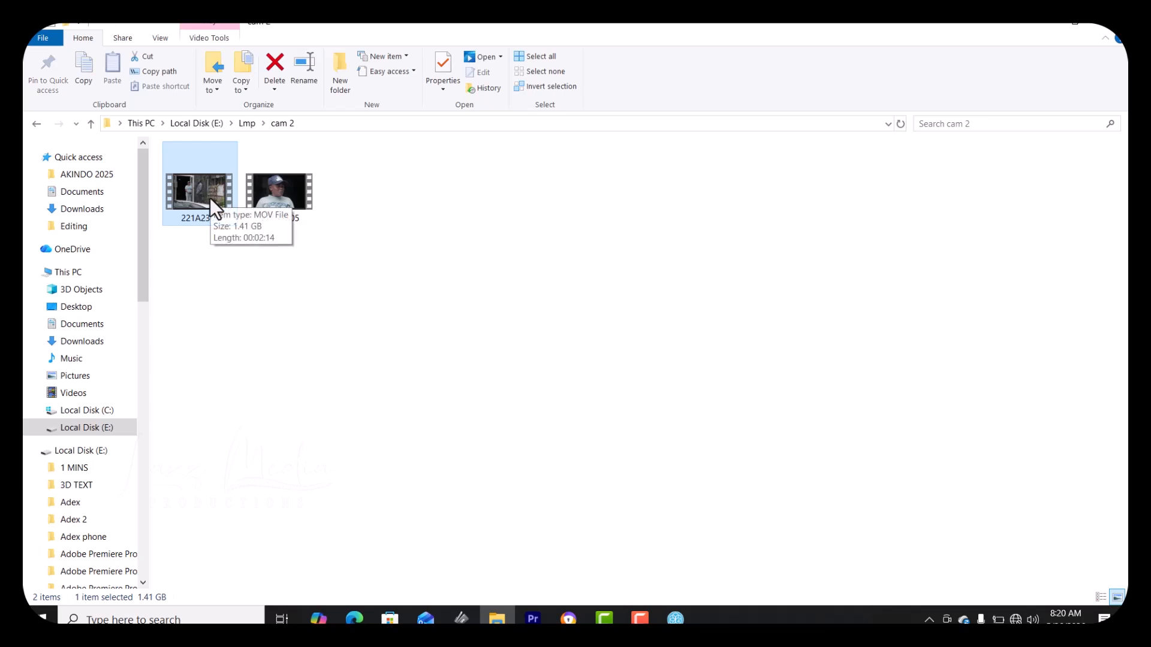
left_click(291, 197)
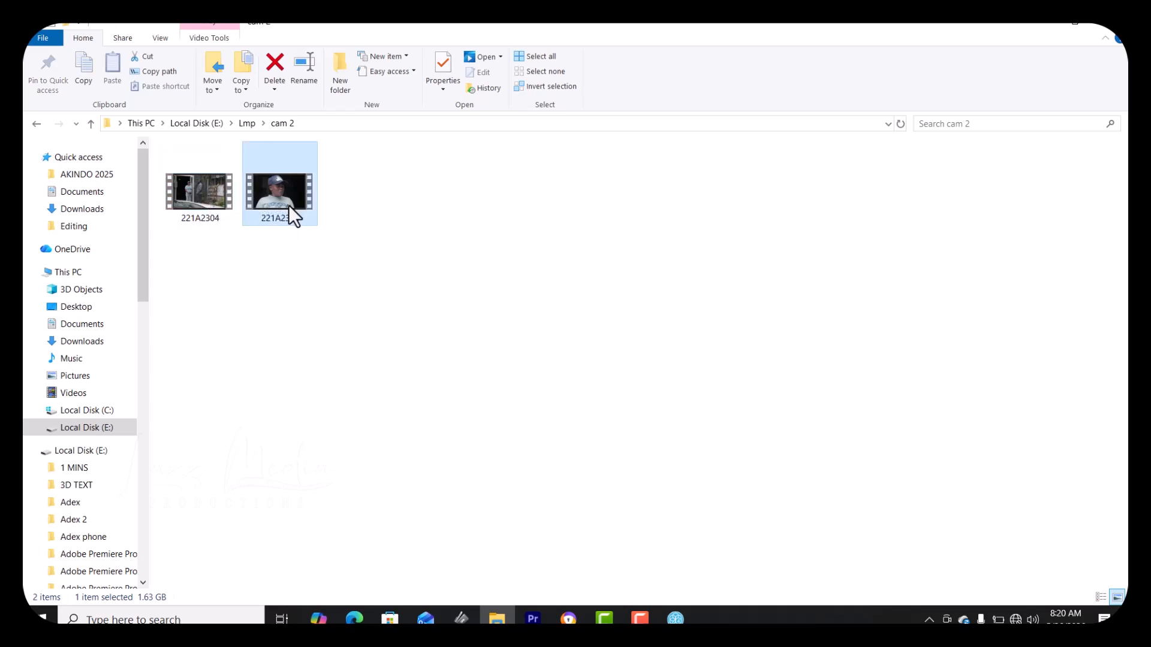
left_click(91, 124)
double_click(368, 190)
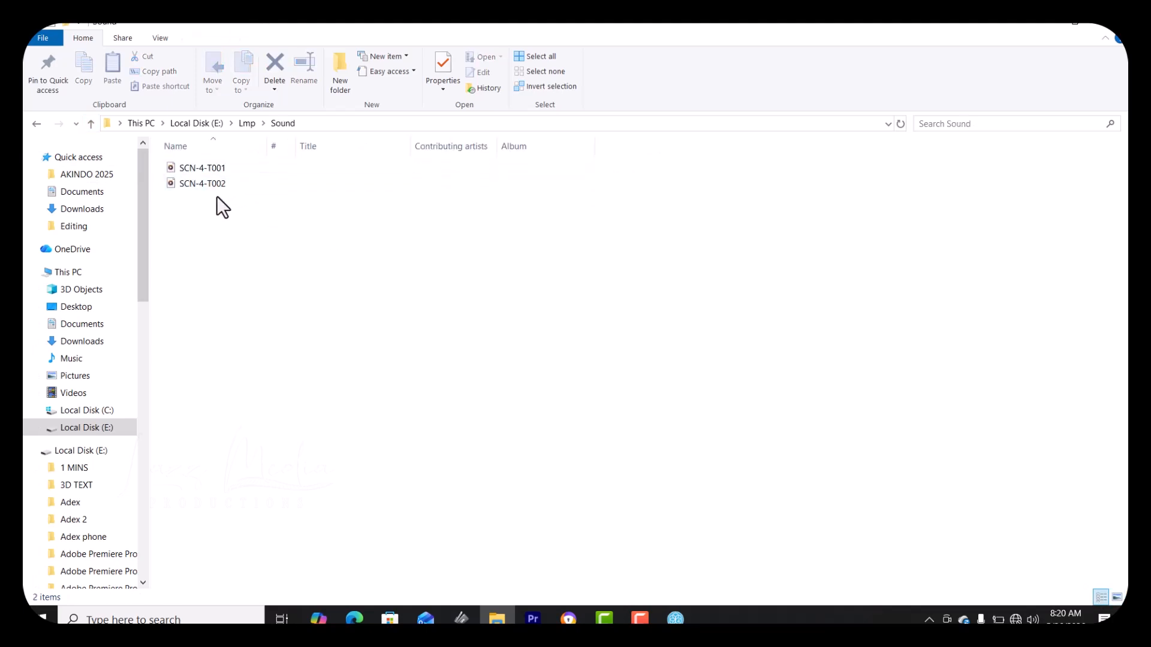
left_click(90, 125)
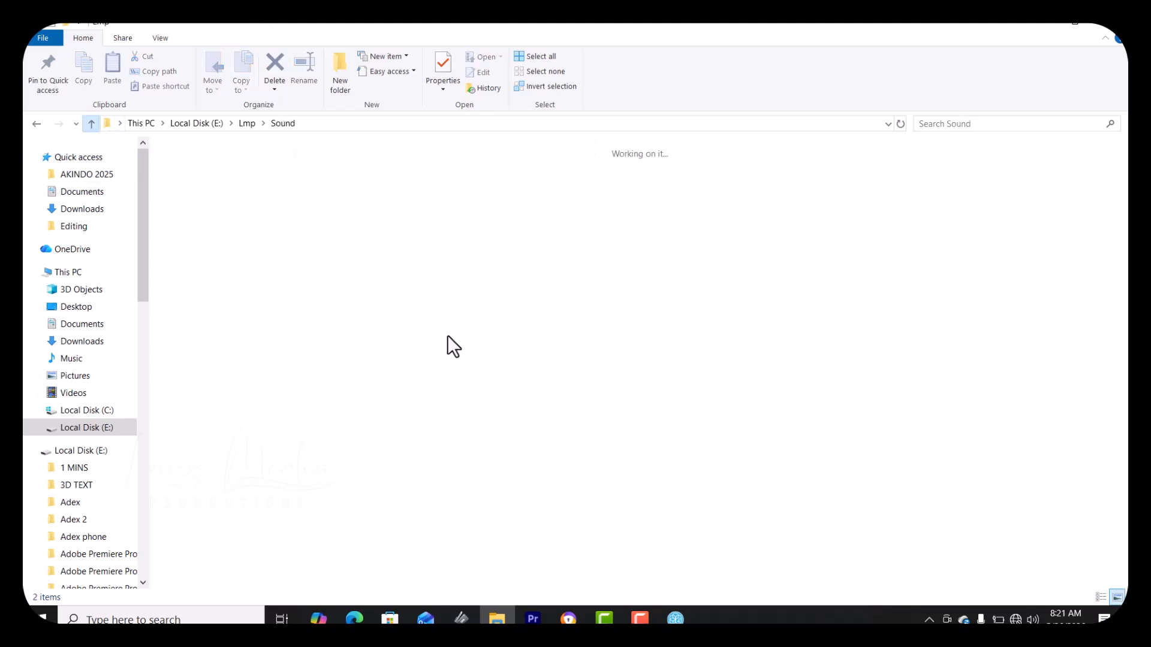
- Compare the clips in the Cam 1 folder with the matching clips in the cam 2 folder
double_click(203, 191)
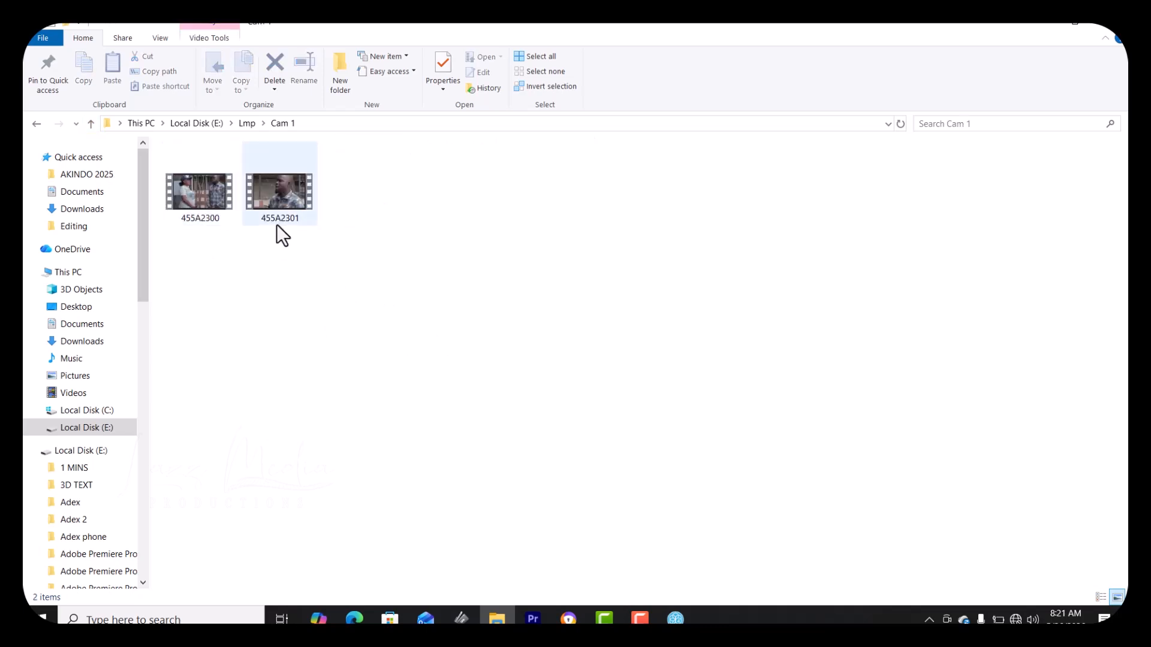
mouse_move(186, 197)
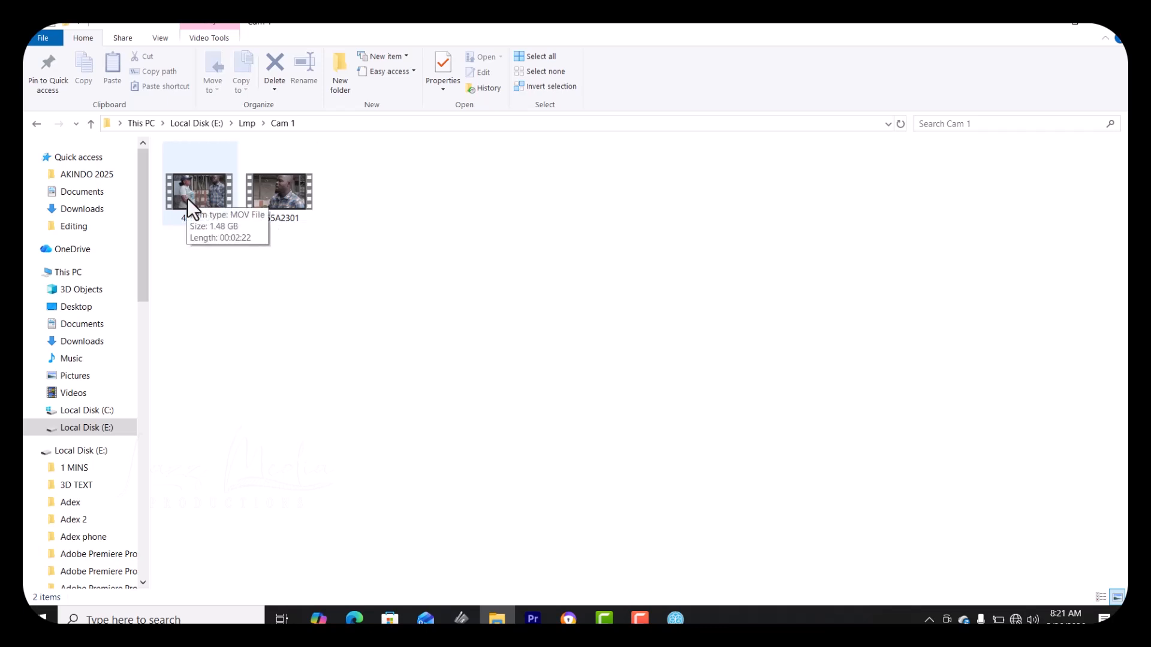
left_click(94, 125)
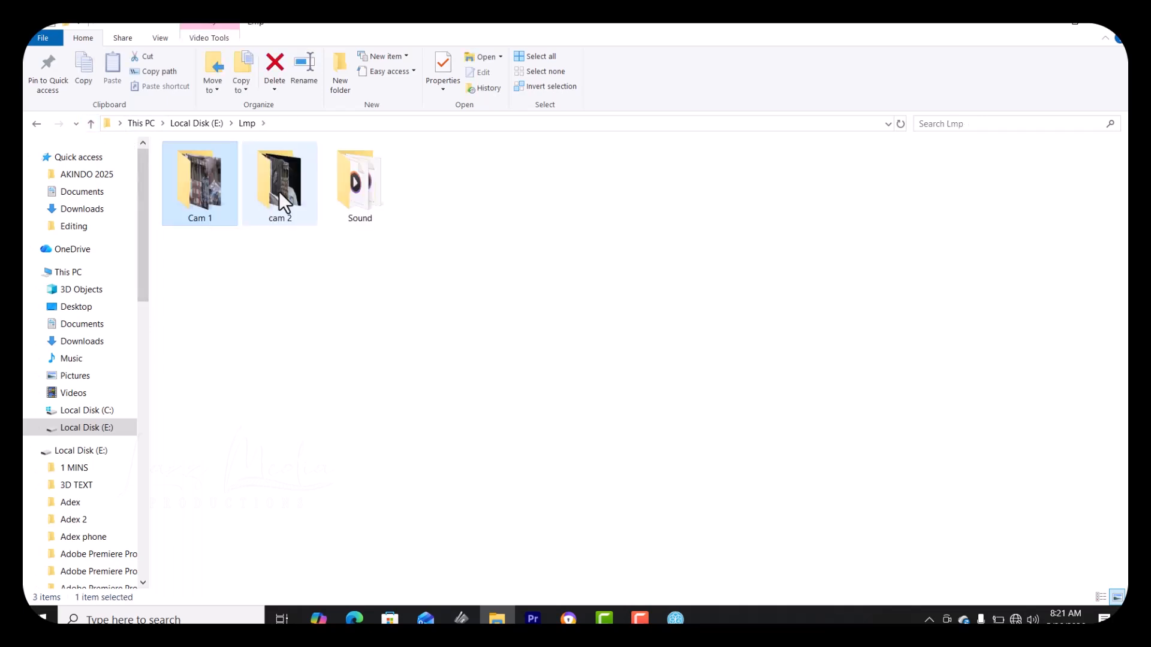
double_click(279, 190)
left_click(204, 199)
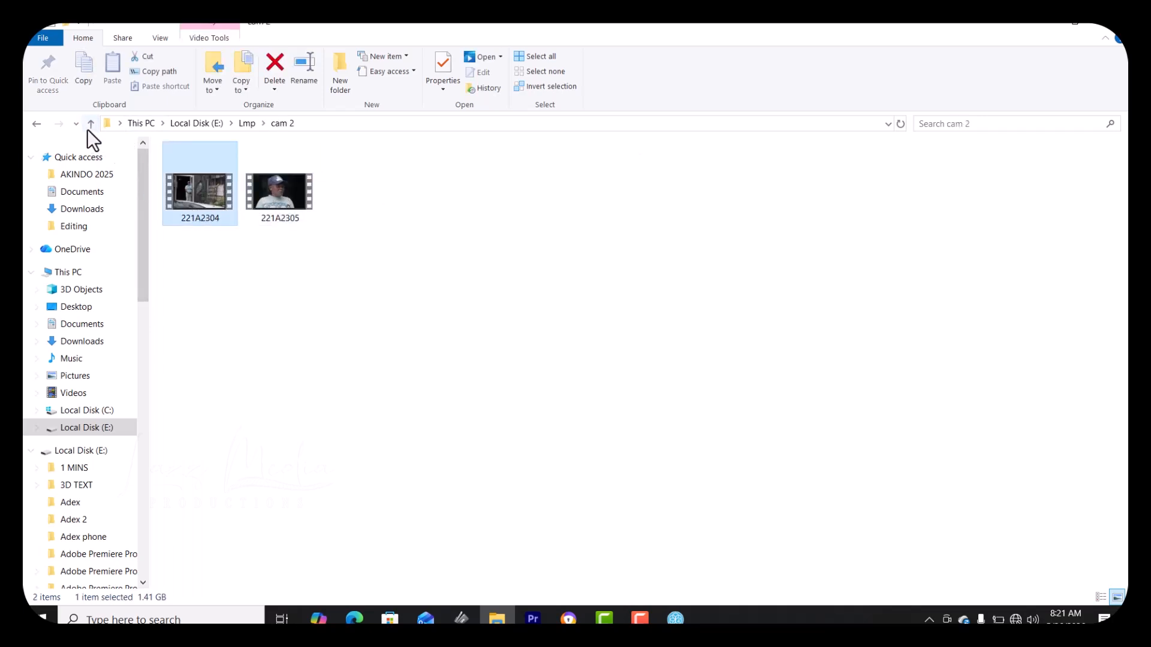
left_click(89, 127)
double_click(200, 185)
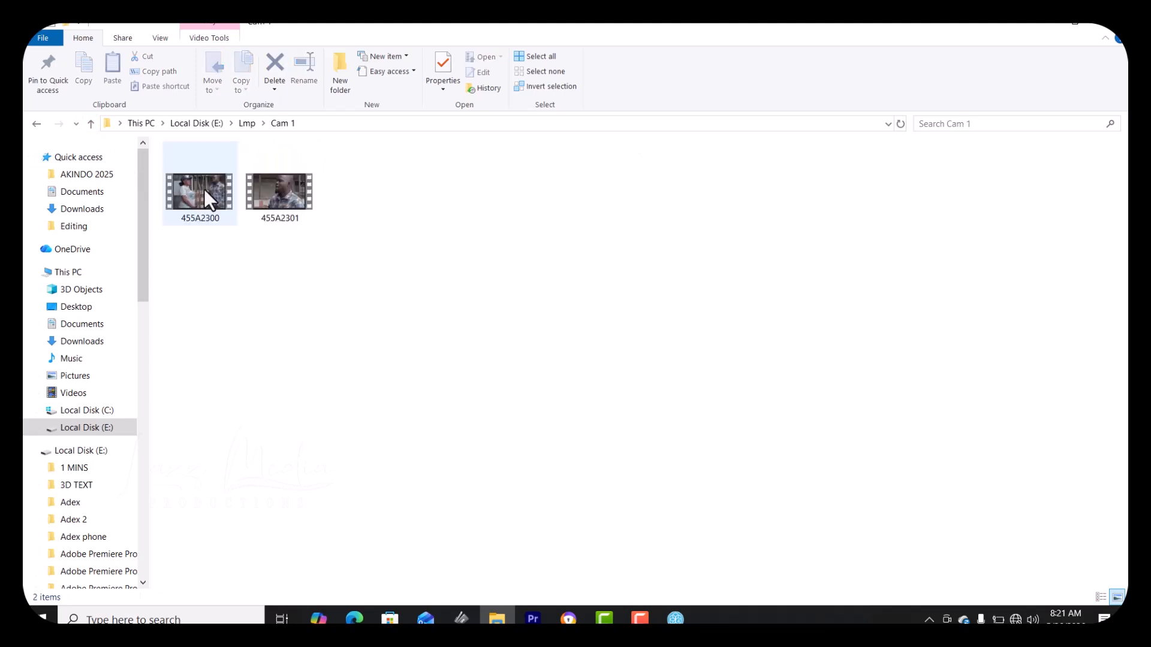
left_click(207, 193)
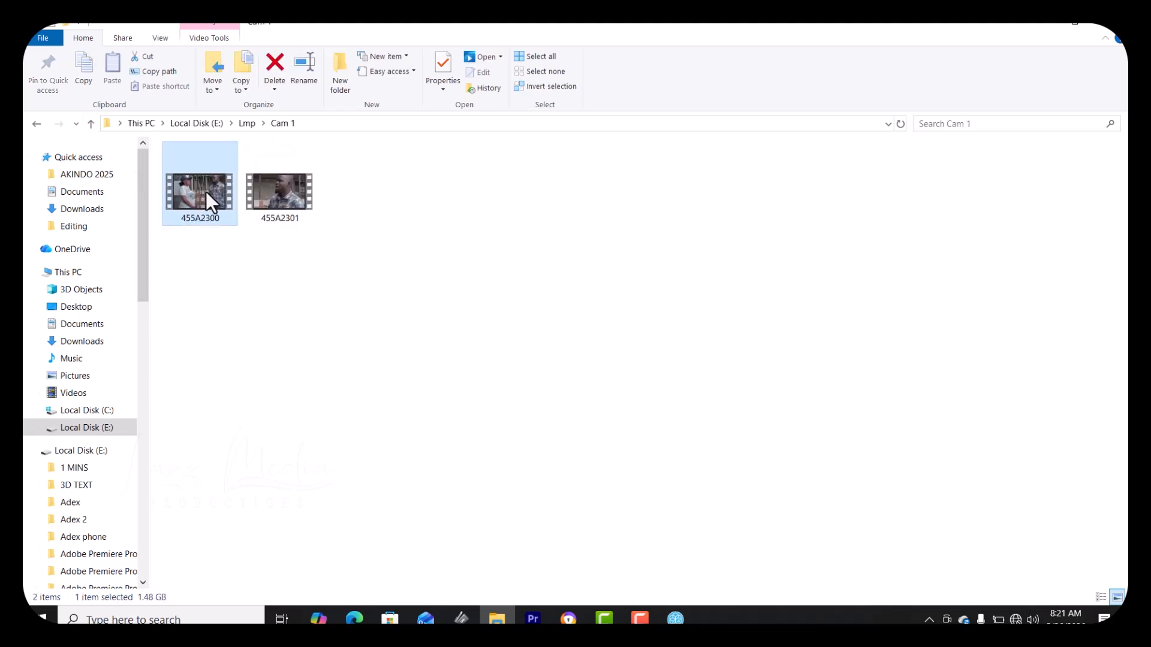
left_click(281, 200)
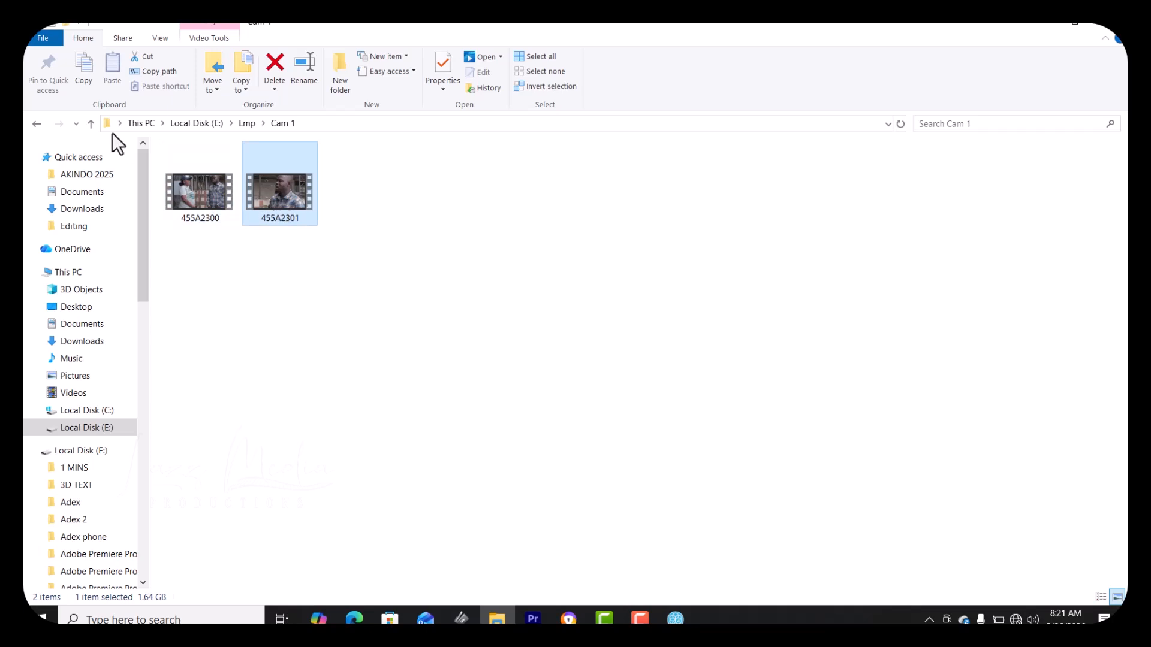
left_click(91, 124)
double_click(222, 189)
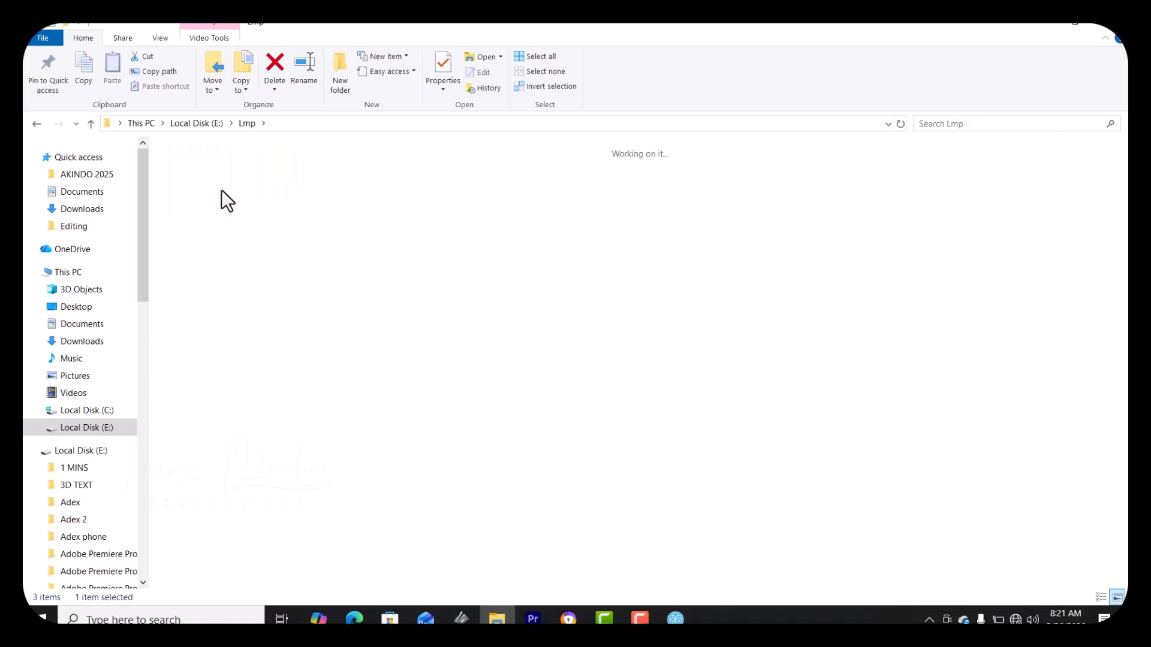
left_click(284, 195)
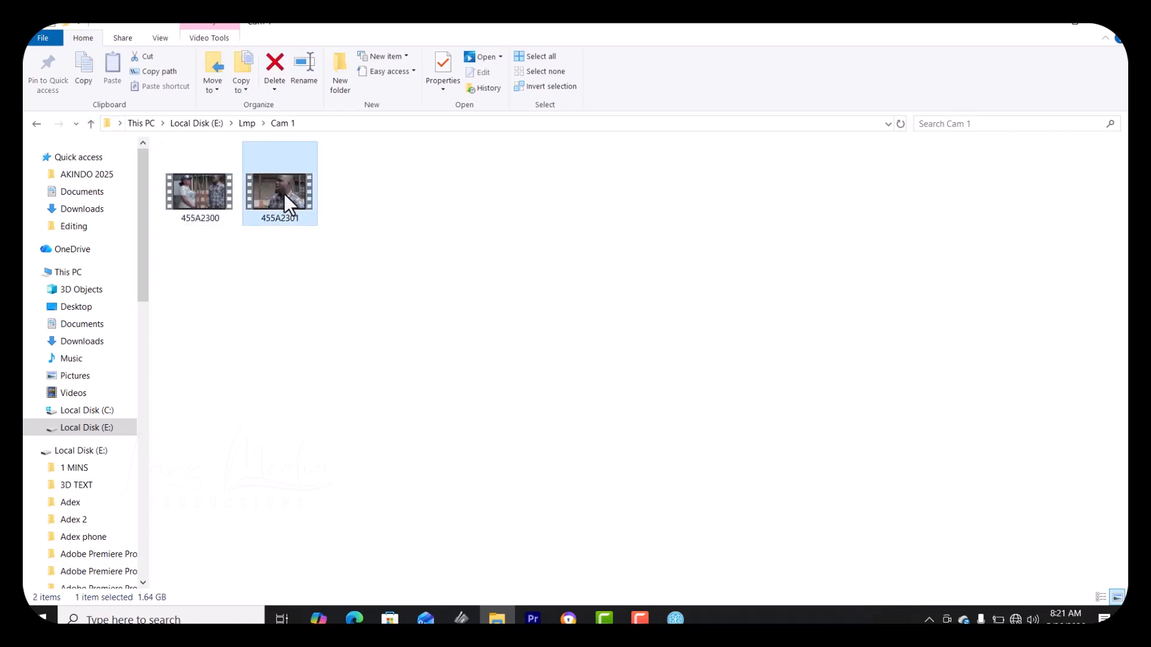
left_click(96, 124)
left_click(258, 184)
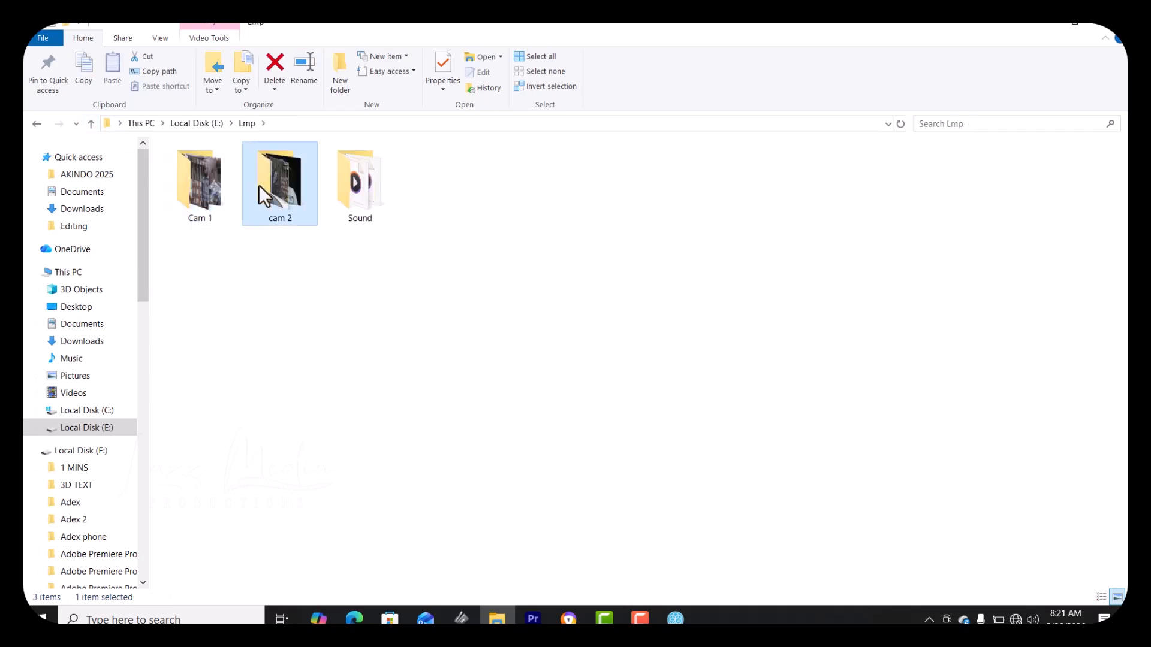
double_click(258, 185)
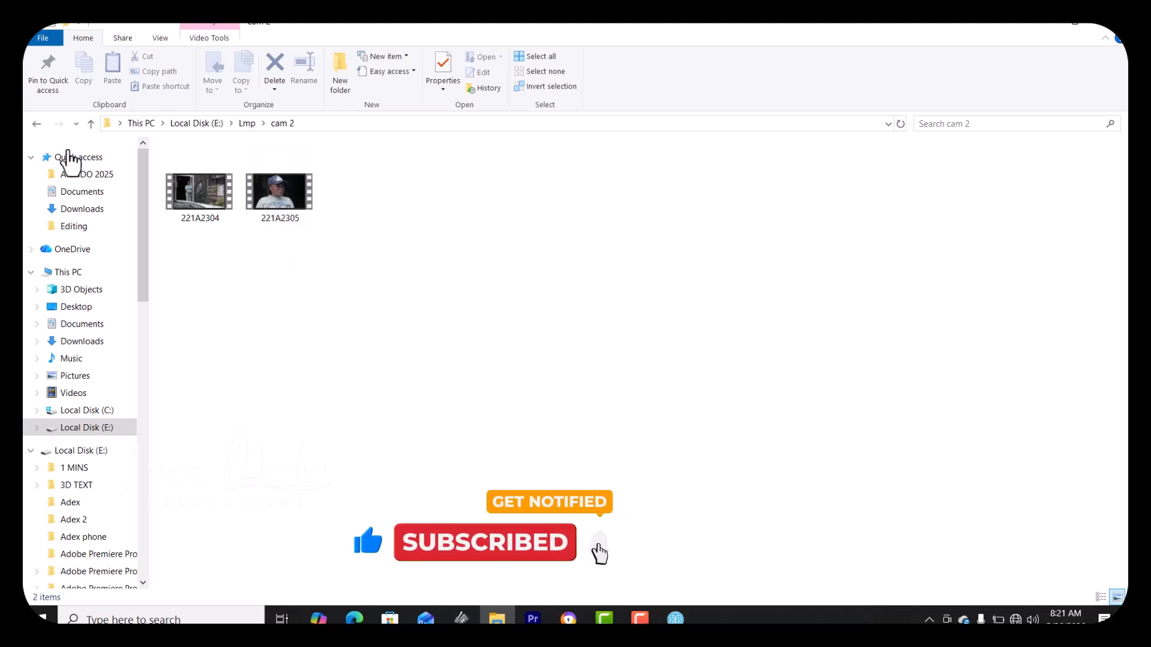
left_click(88, 125)
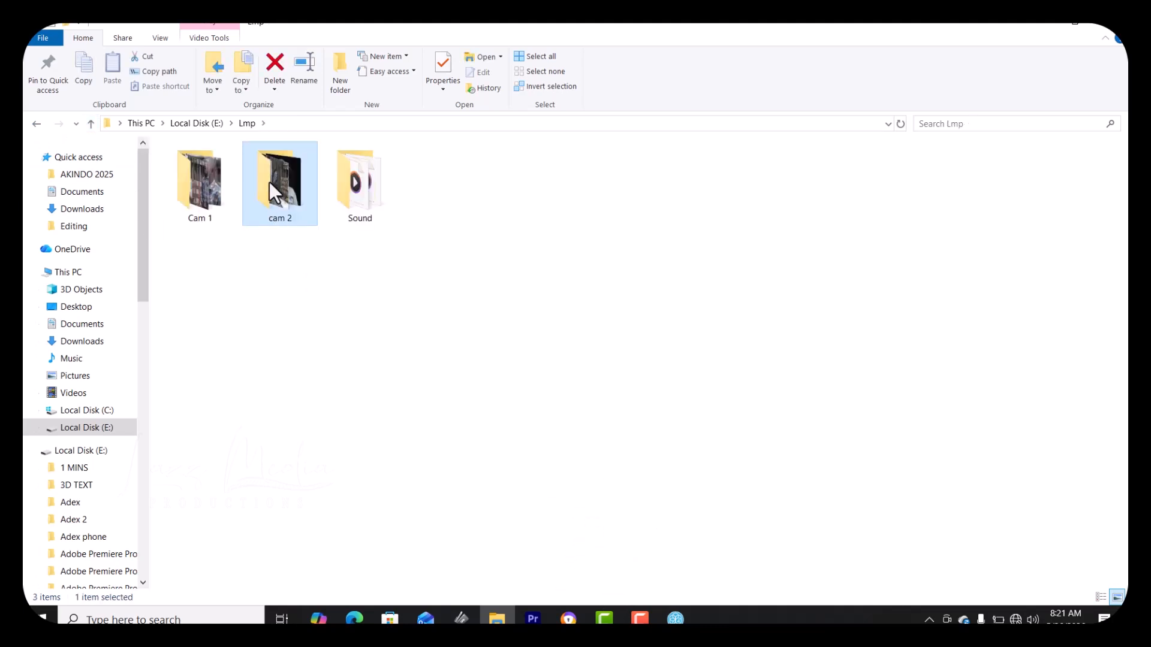
- Add both cam 2 clips (221A2304, 221A2305) and both Cam 1 clips (455A2300, 455A2301) to the PluralEyes timeline as two separate cameras
double_click(269, 181)
left_click_drag(385, 267, 476, 249)
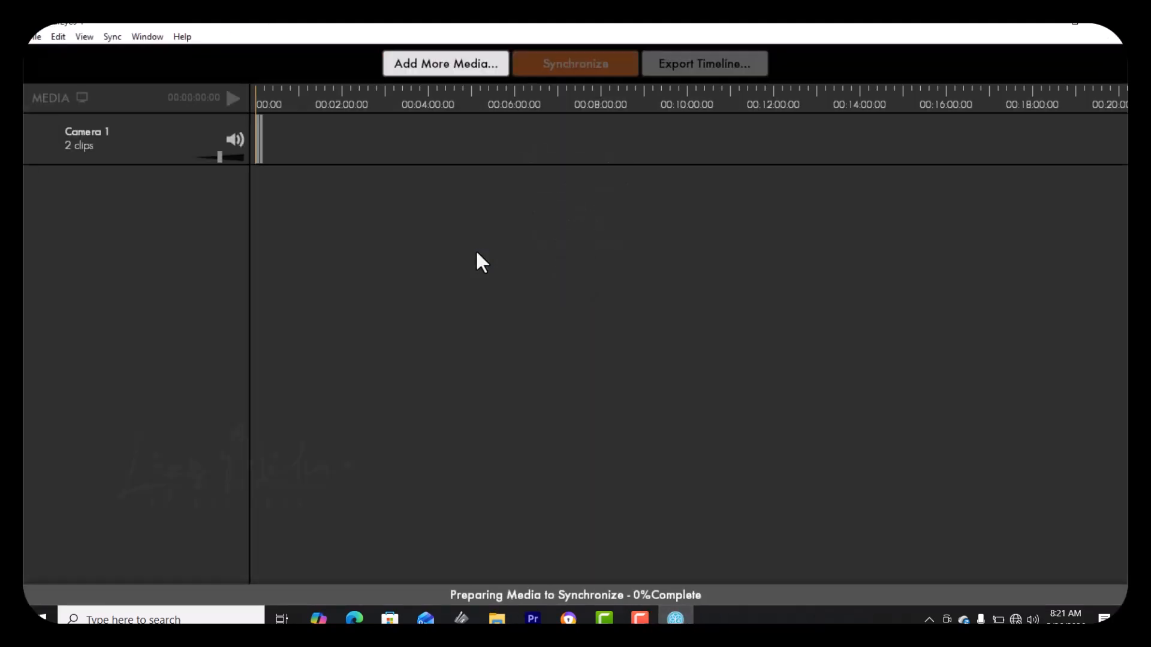
left_click(497, 619)
left_click(91, 123)
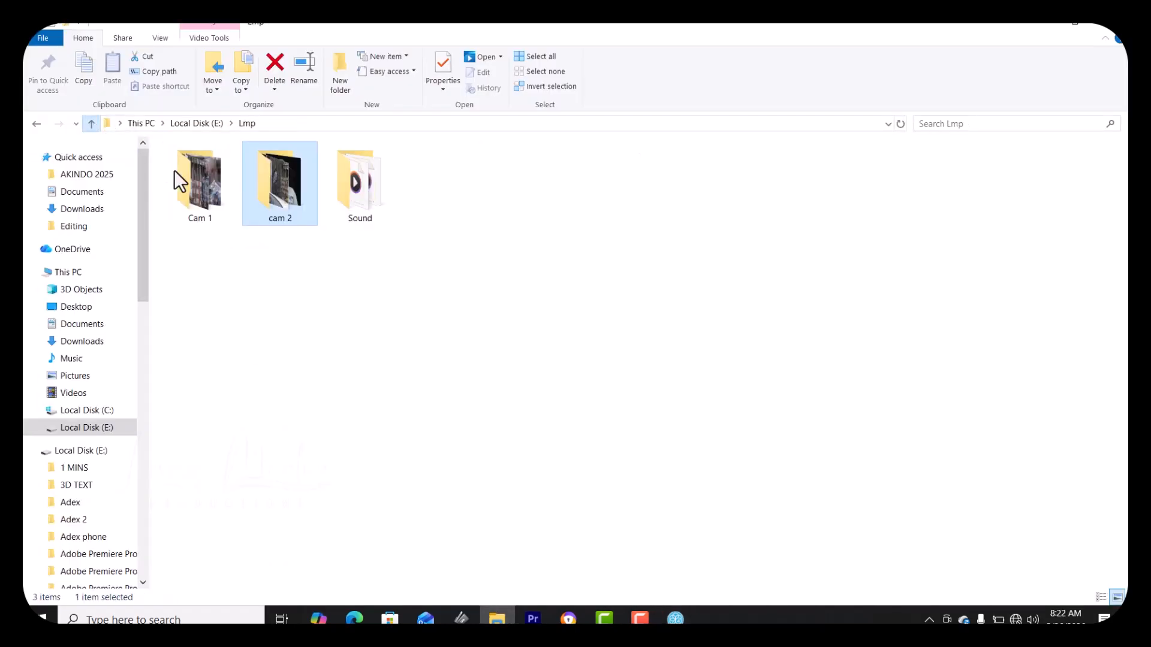
double_click(197, 177)
left_click_drag(391, 257, 598, 391)
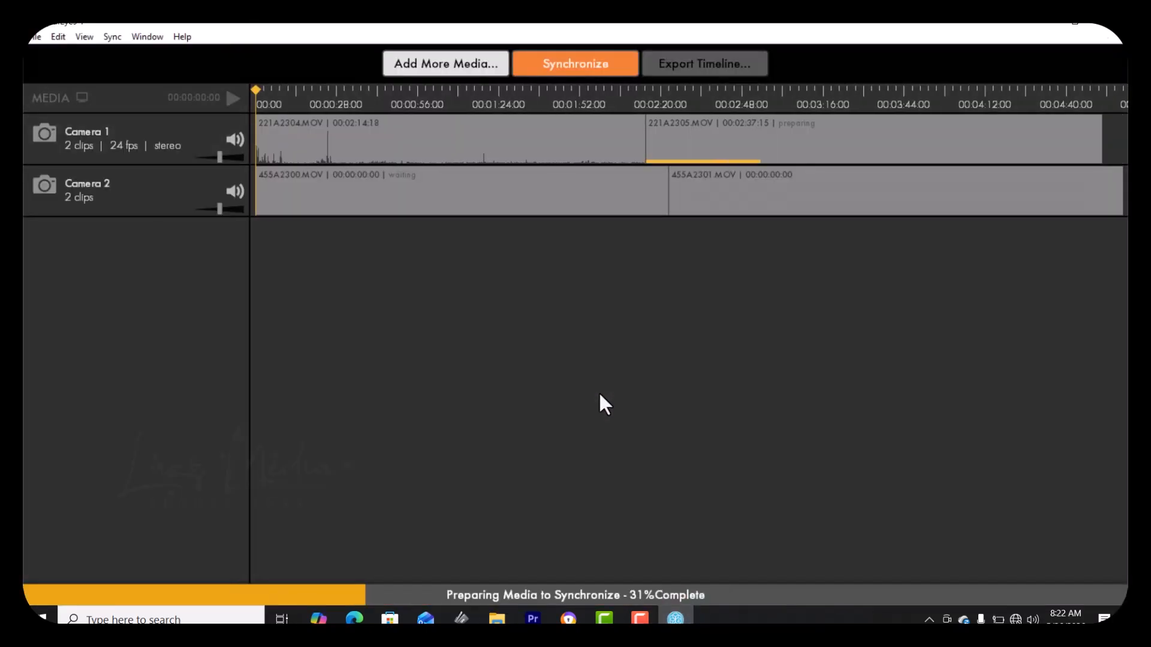
- Add the SCN-4-T001 and SCN-4-T002 recordings from the Sound folder to the PluralEyes timeline and synchronize all the media
left_click(497, 618)
left_click(91, 123)
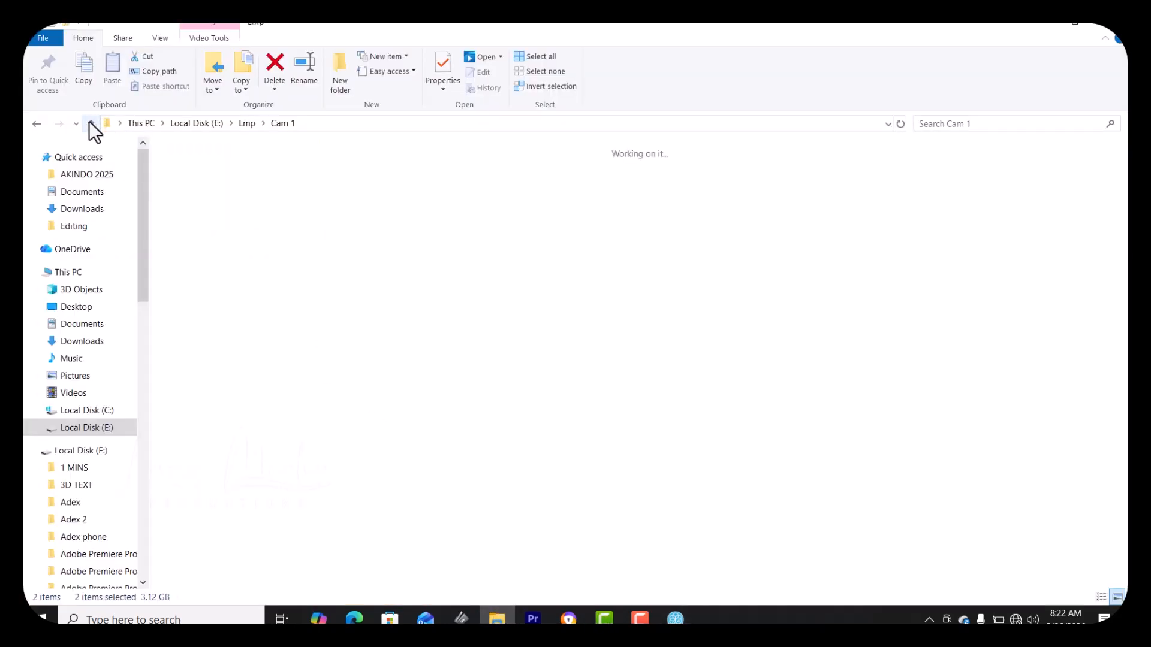
left_click(351, 173)
double_click(351, 175)
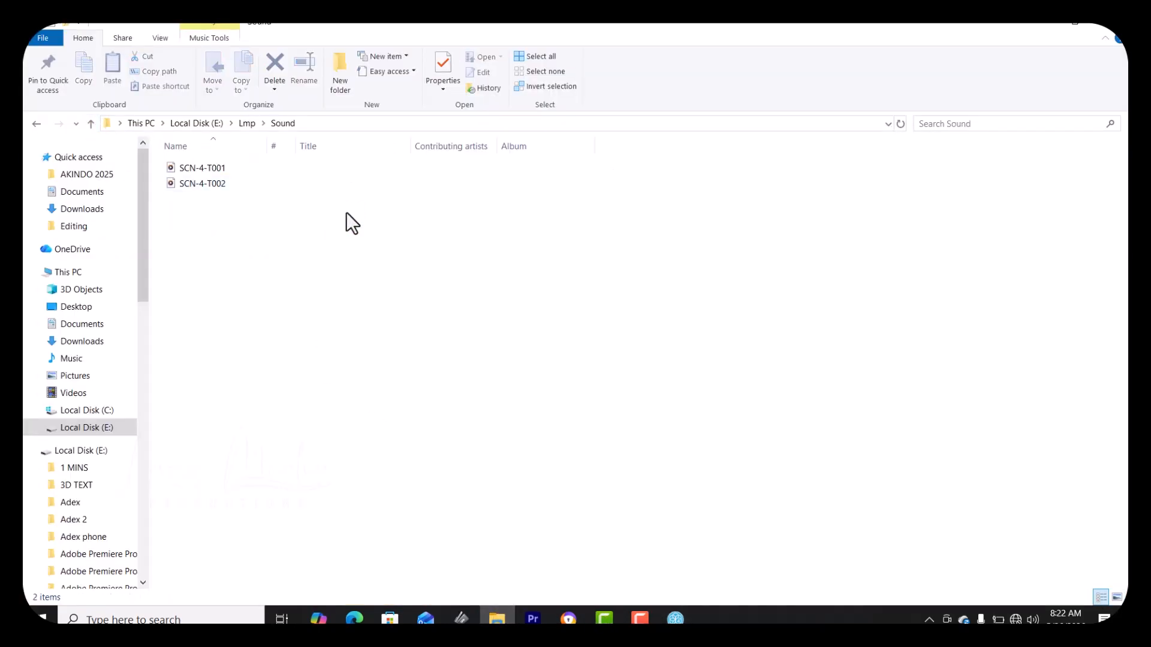
left_click_drag(260, 228, 586, 432)
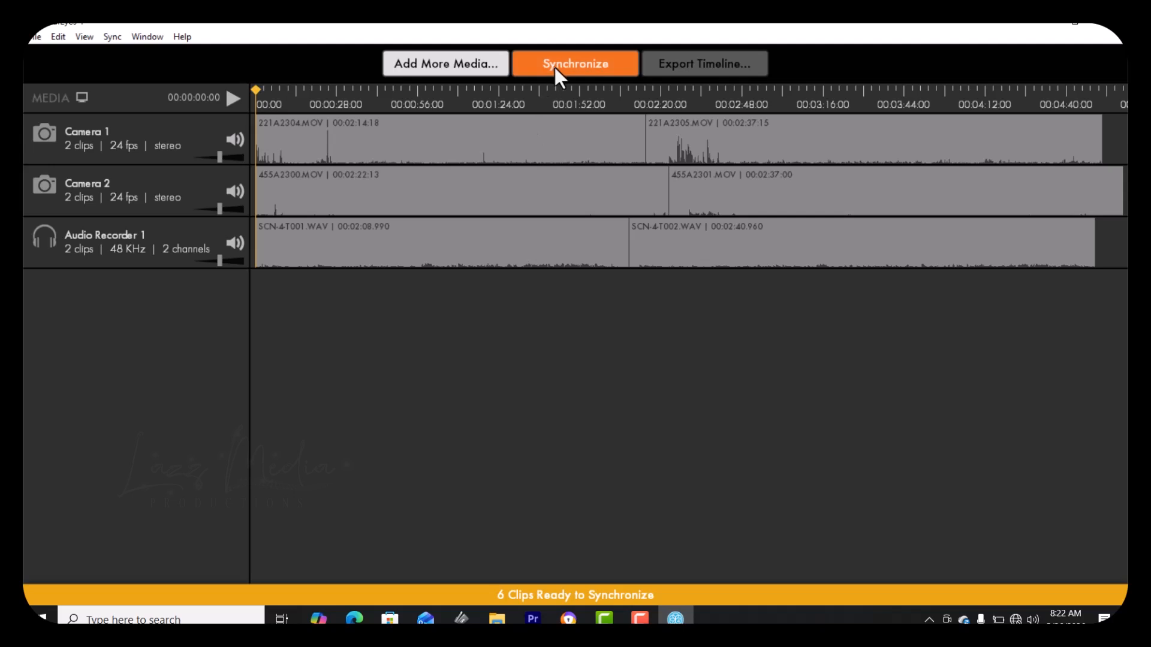
left_click(587, 62)
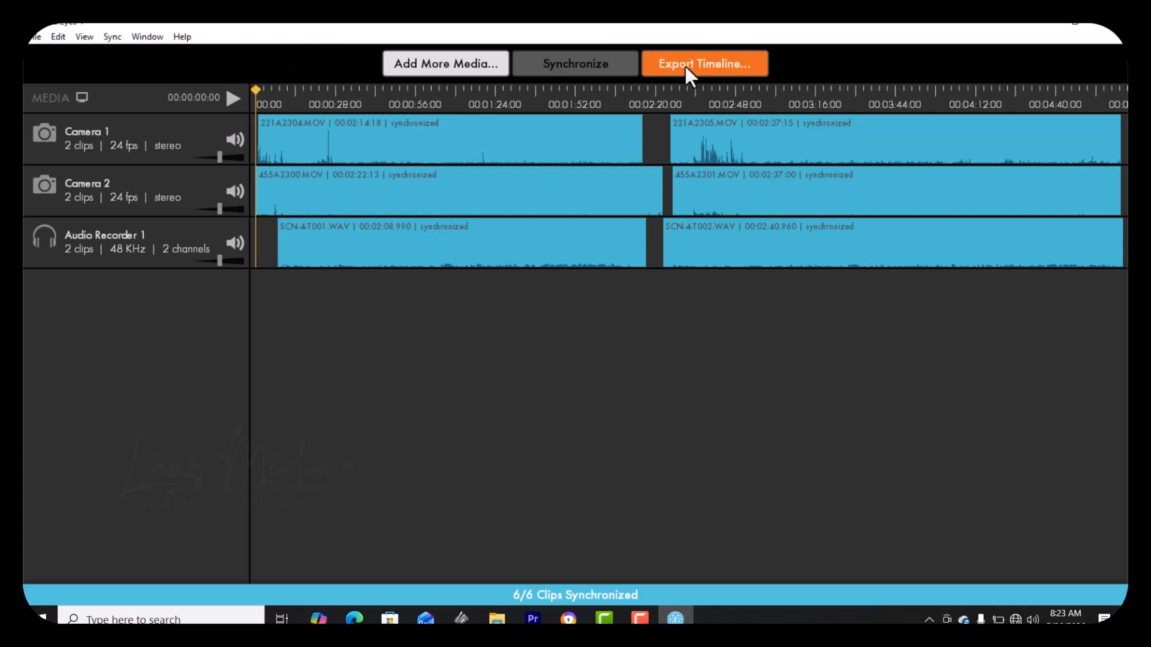
- Start exporting the synchronized timeline and choose the Lmp folder on Local Disk (E:) as the save destination
left_click(735, 67)
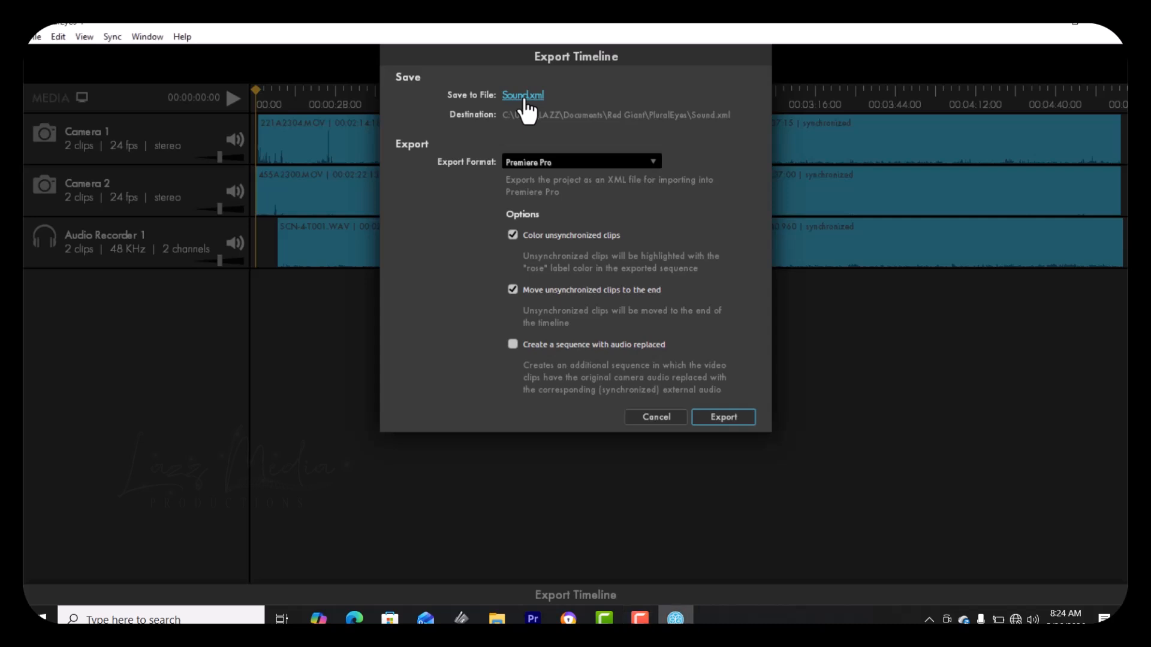
left_click(525, 101)
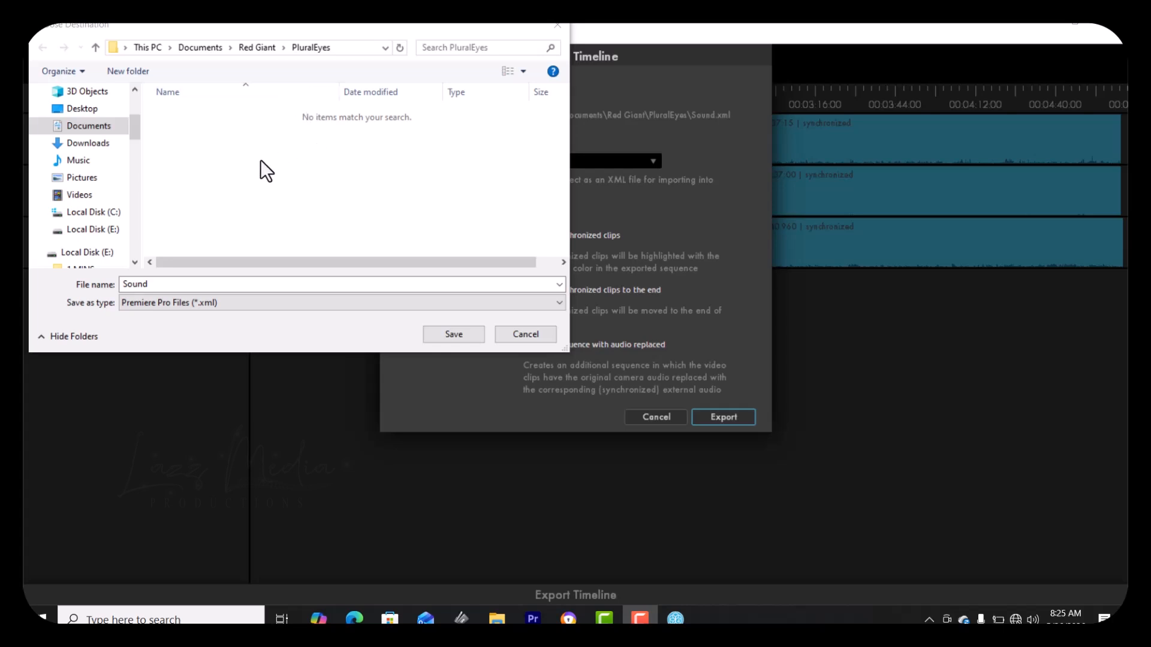
left_click(77, 231)
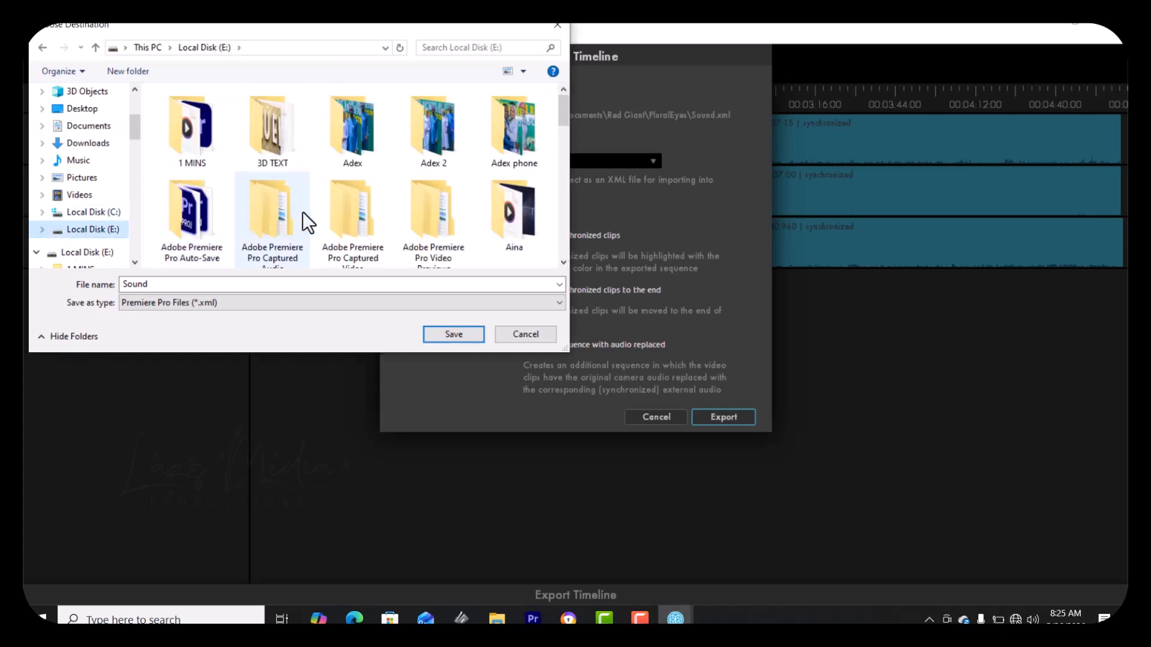
left_click(354, 221)
scroll(356, 222, "down", 3)
scroll(357, 221, "down", 3)
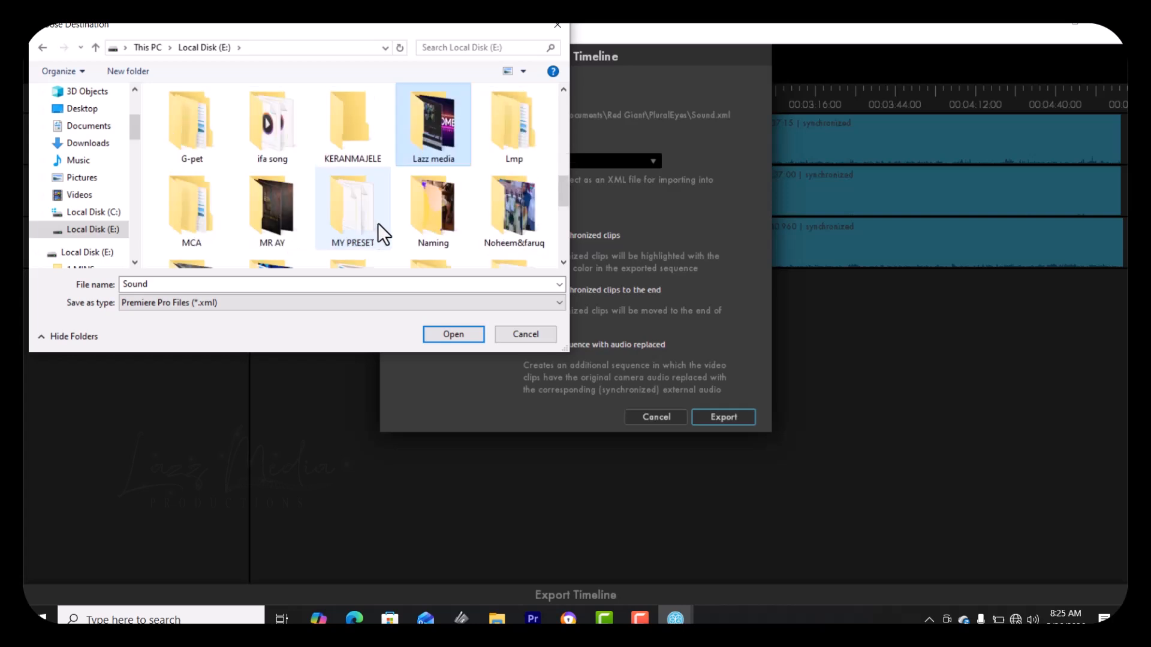
double_click(499, 142)
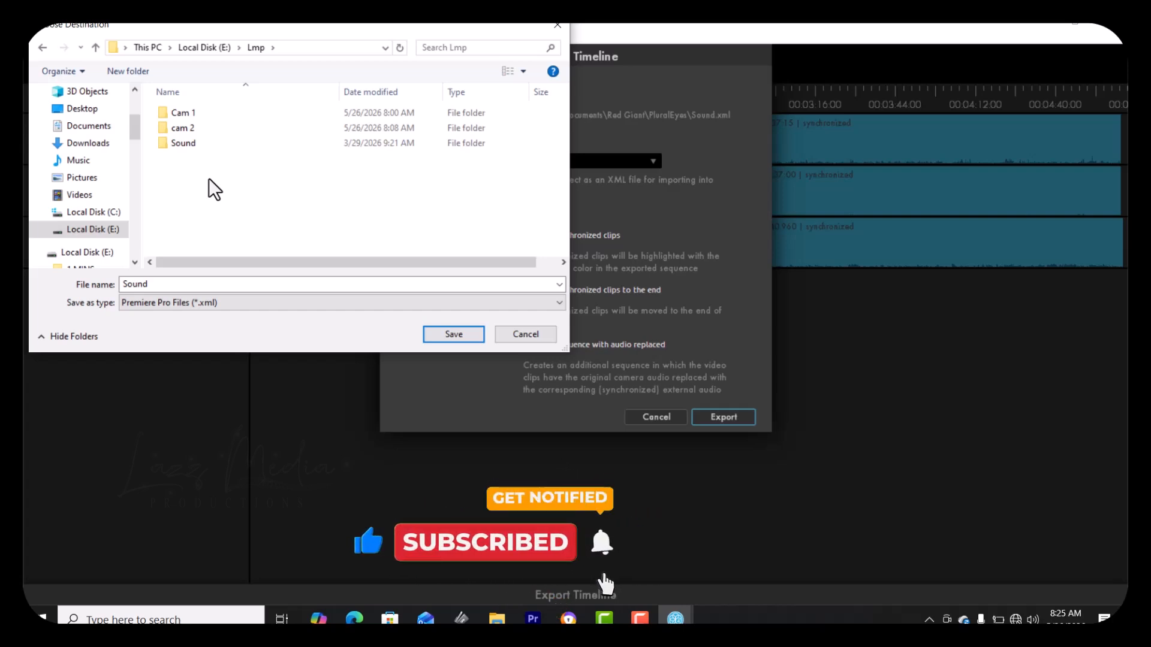
- Name the XML file Pluraleye, save that destination, and export the timeline in Premiere Pro format
double_click(217, 284)
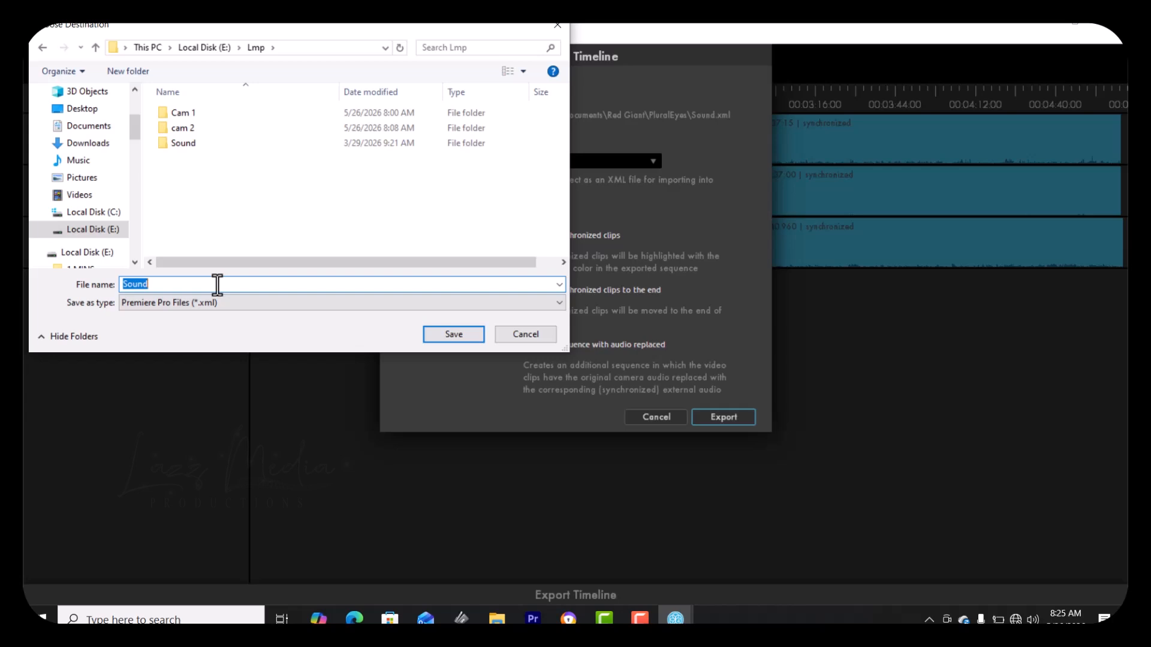
type("Pluraleye")
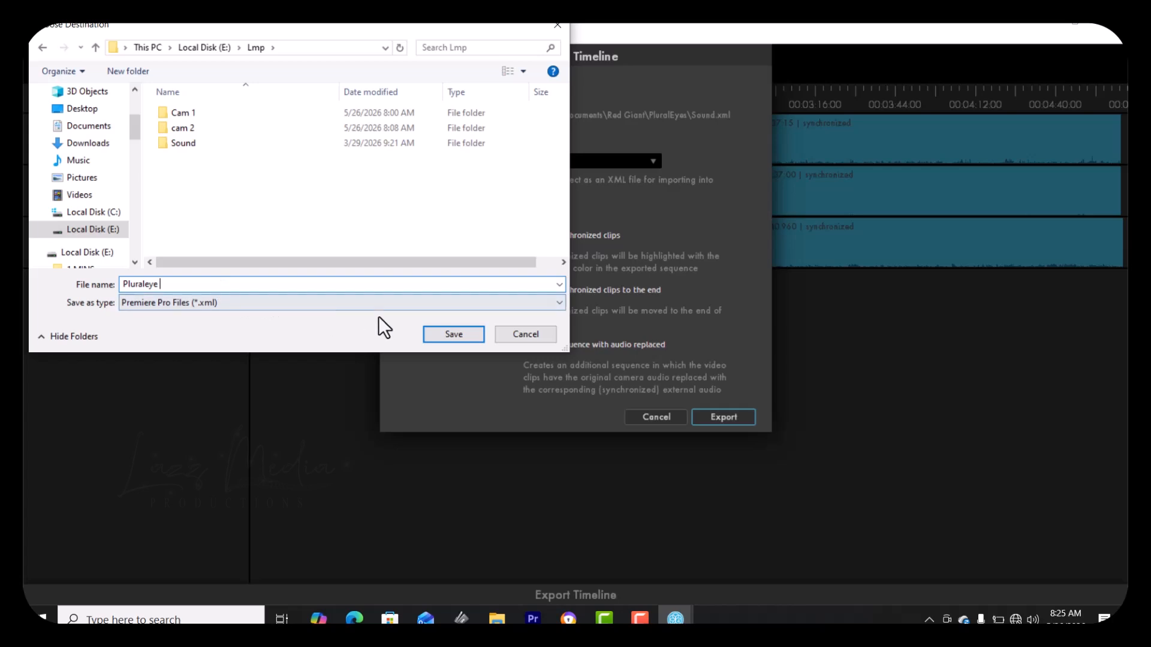
left_click_drag(214, 33, 331, 63)
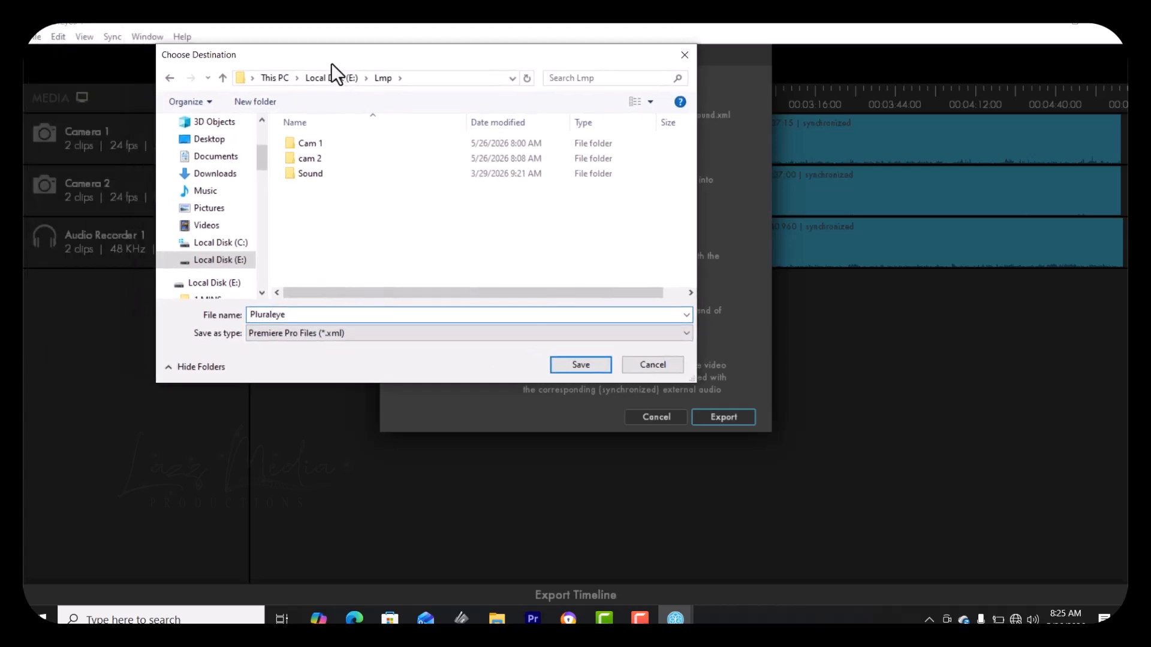
left_click(581, 365)
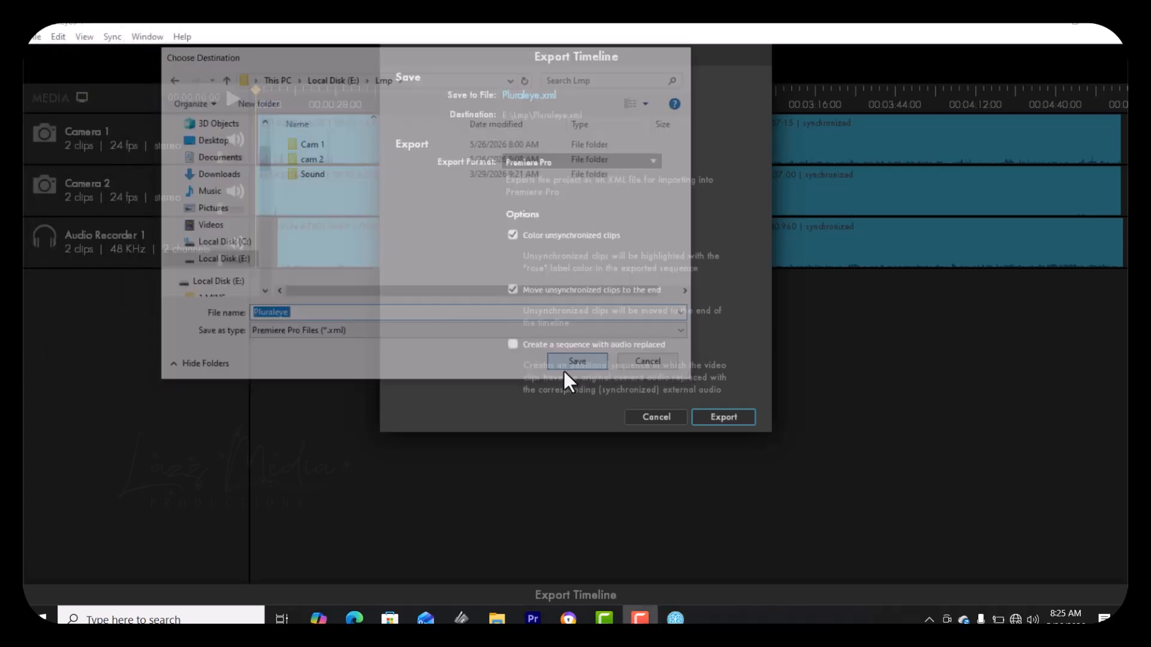
left_click(532, 95)
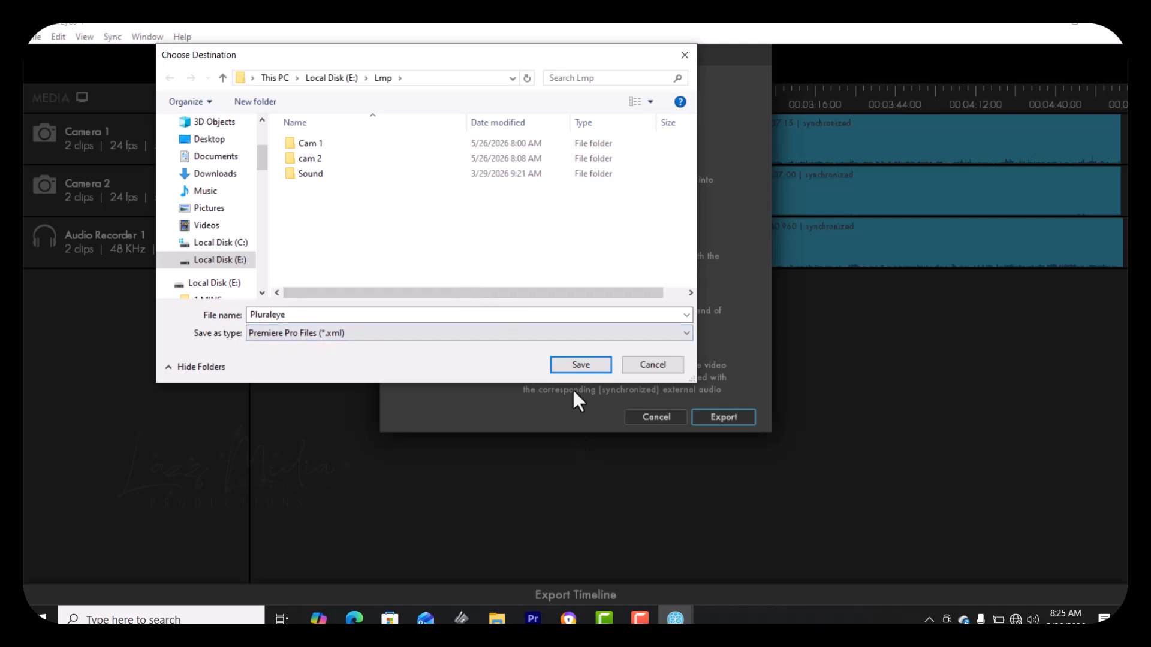
left_click(580, 369)
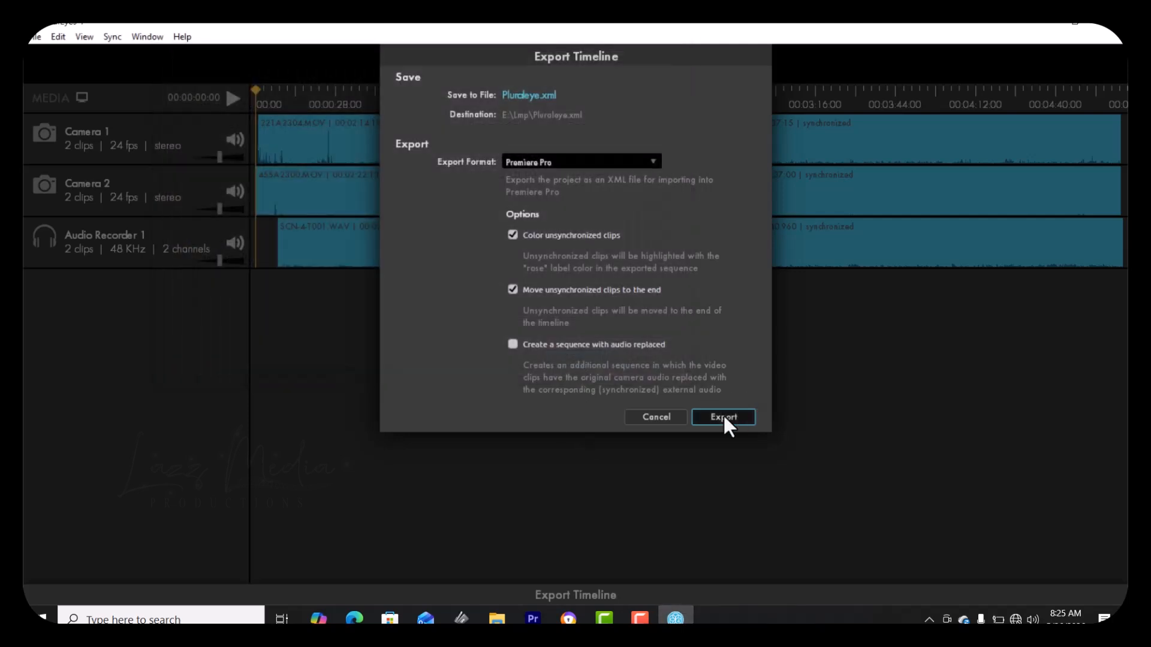
left_click(723, 416)
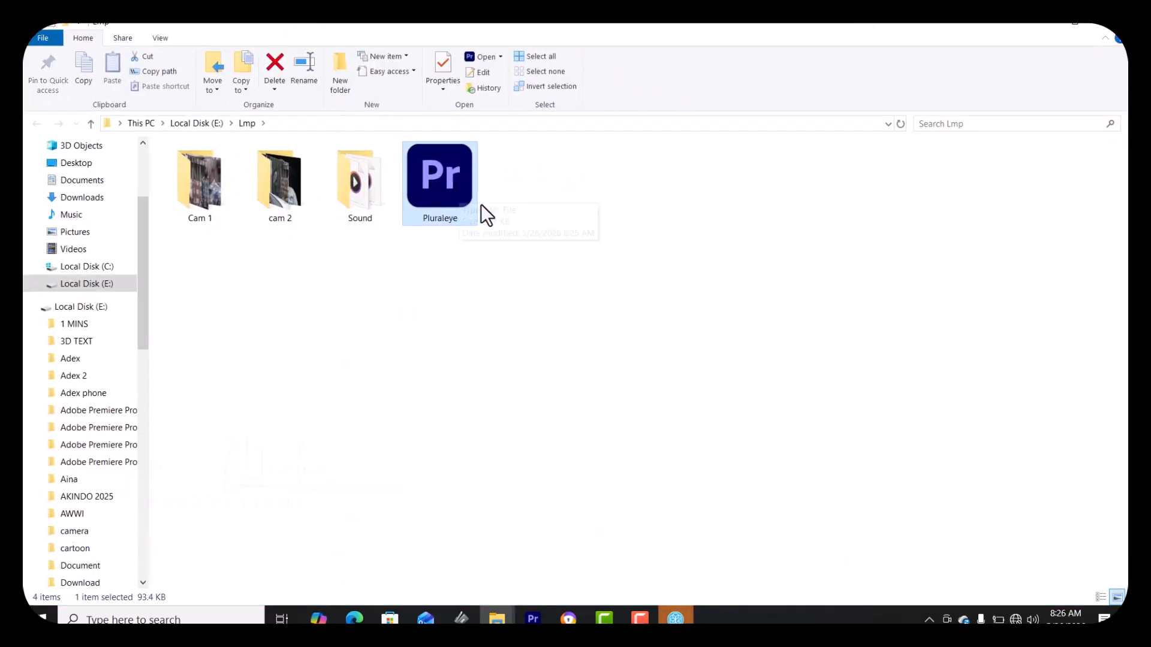
- Check the exported Pluraleye file in the Lmp folder and look back at the PluralEyes timeline
left_click(399, 189)
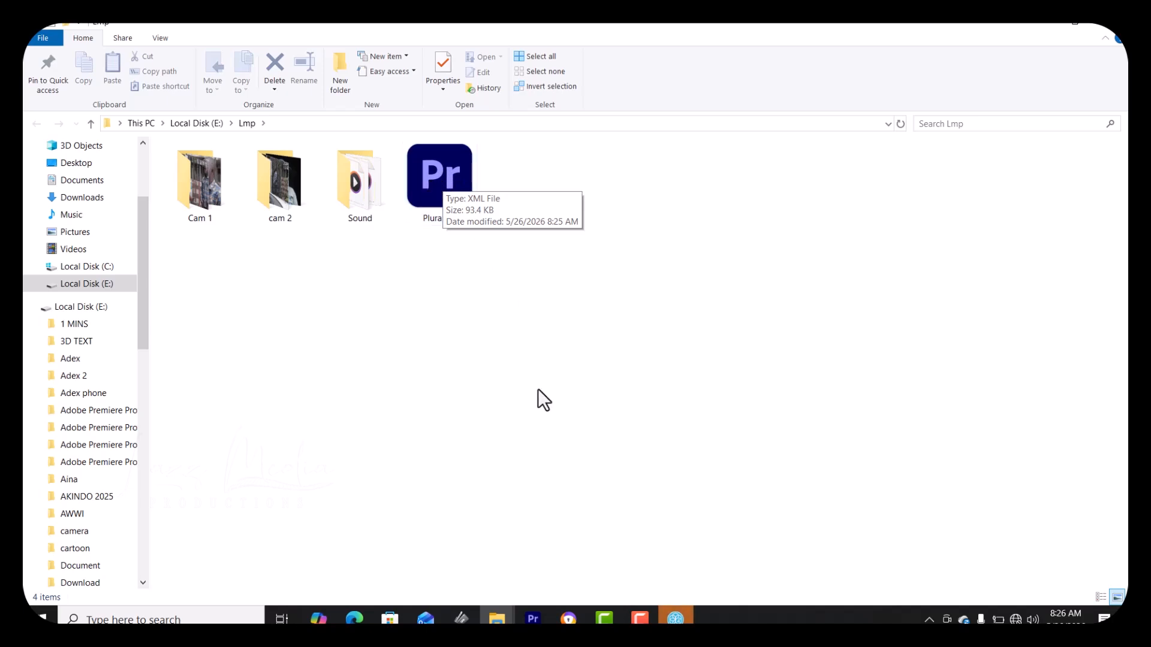
left_click(676, 618)
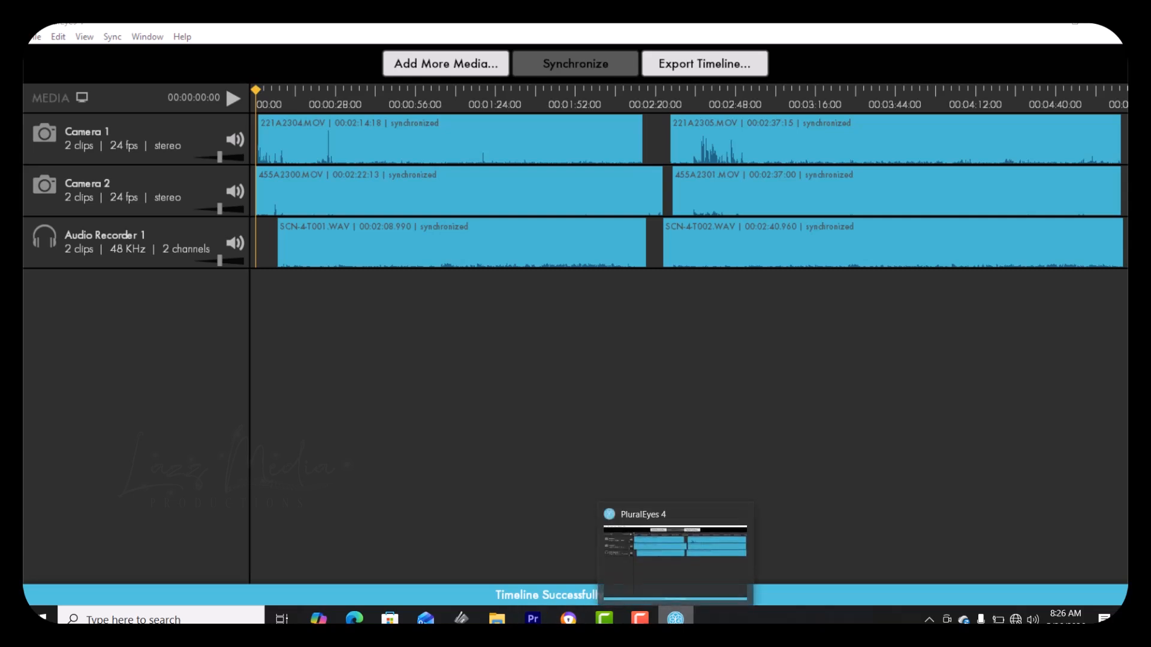
left_click(676, 619)
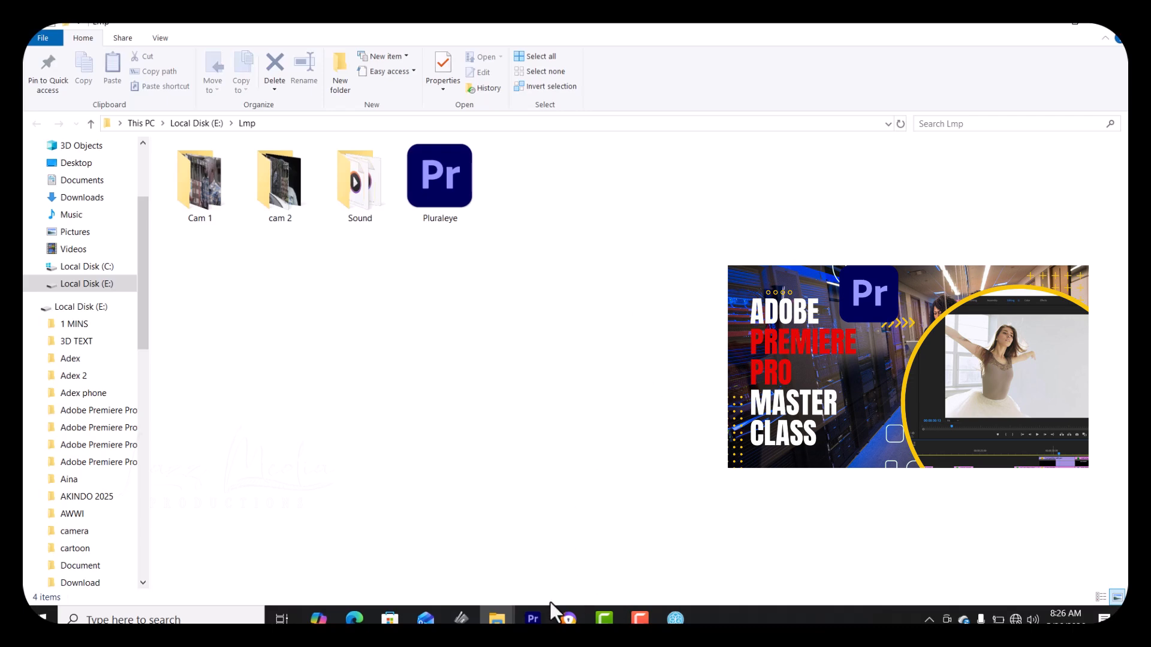
- Launch Adobe Premiere Pro, continuing past the System Compatibility Report with the known issues
mouse_move(532, 620)
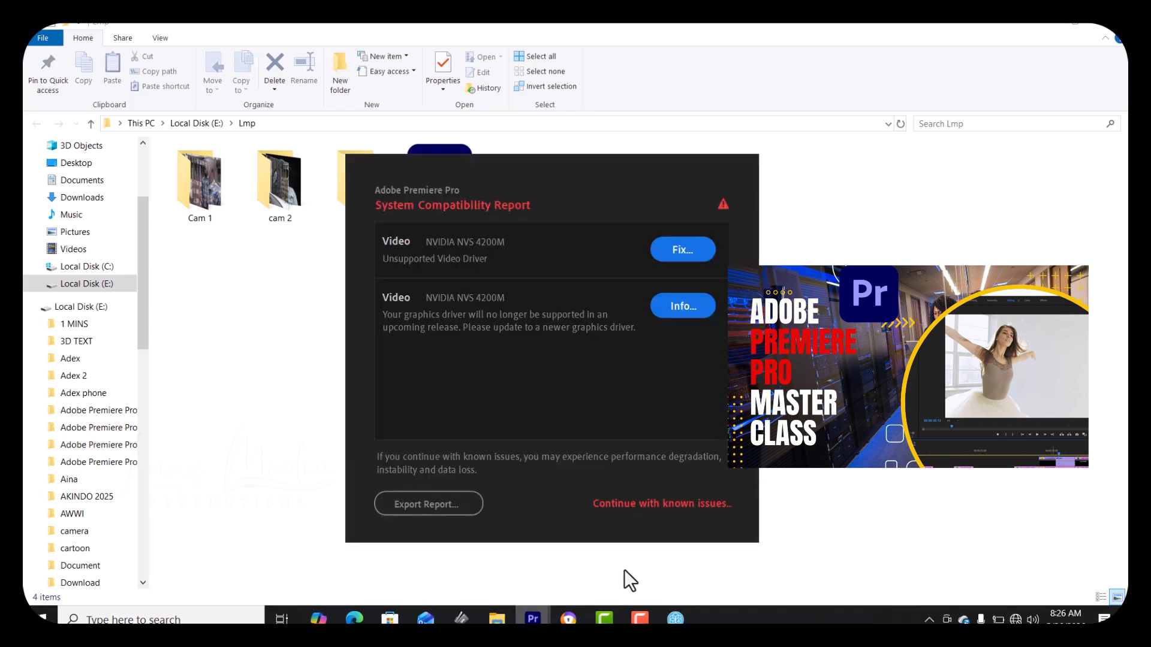
left_click(627, 506)
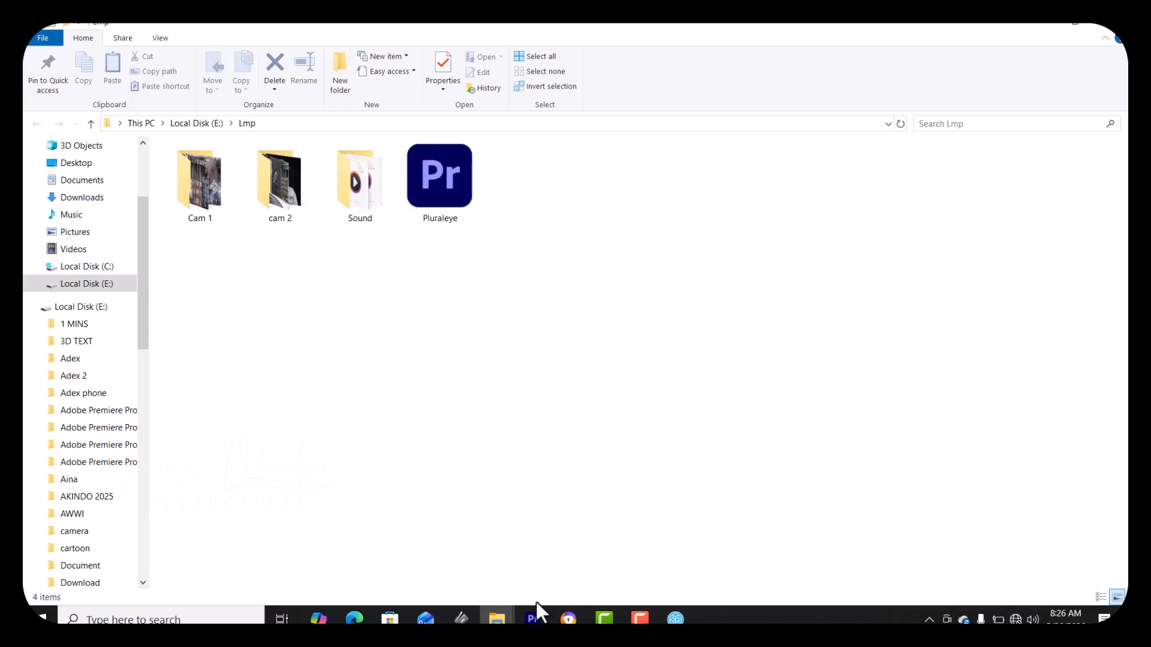
left_click(528, 543)
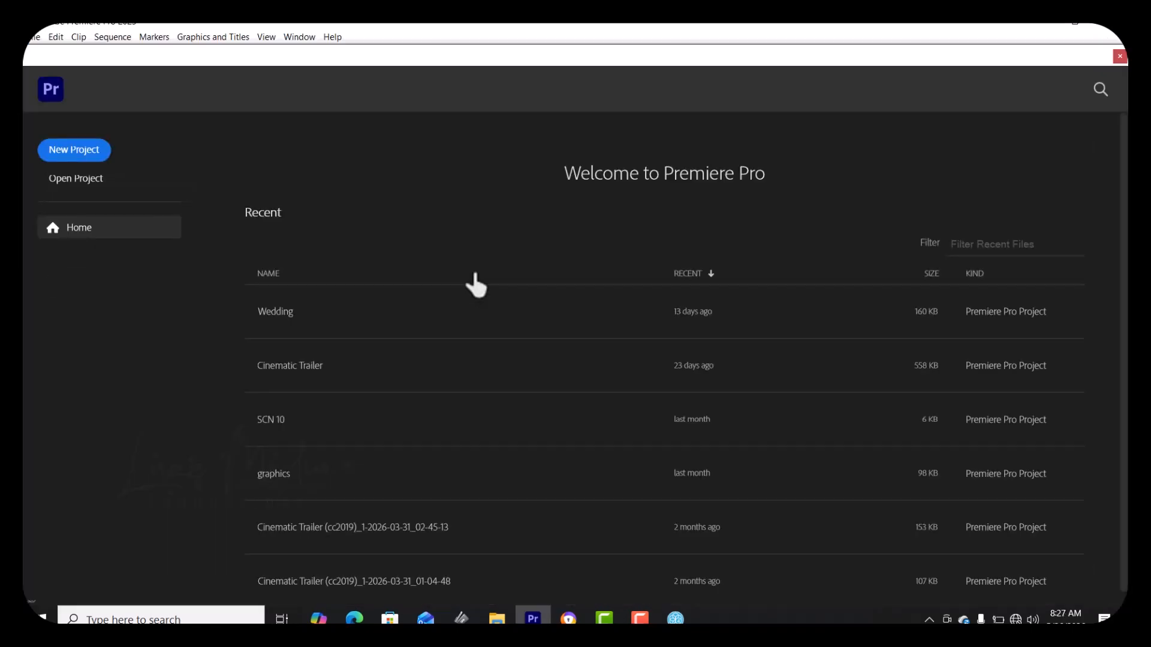
- Start a new Premiere Pro project and browse for its location to the Lmp folder on Local Disk (E:)
left_click(67, 157)
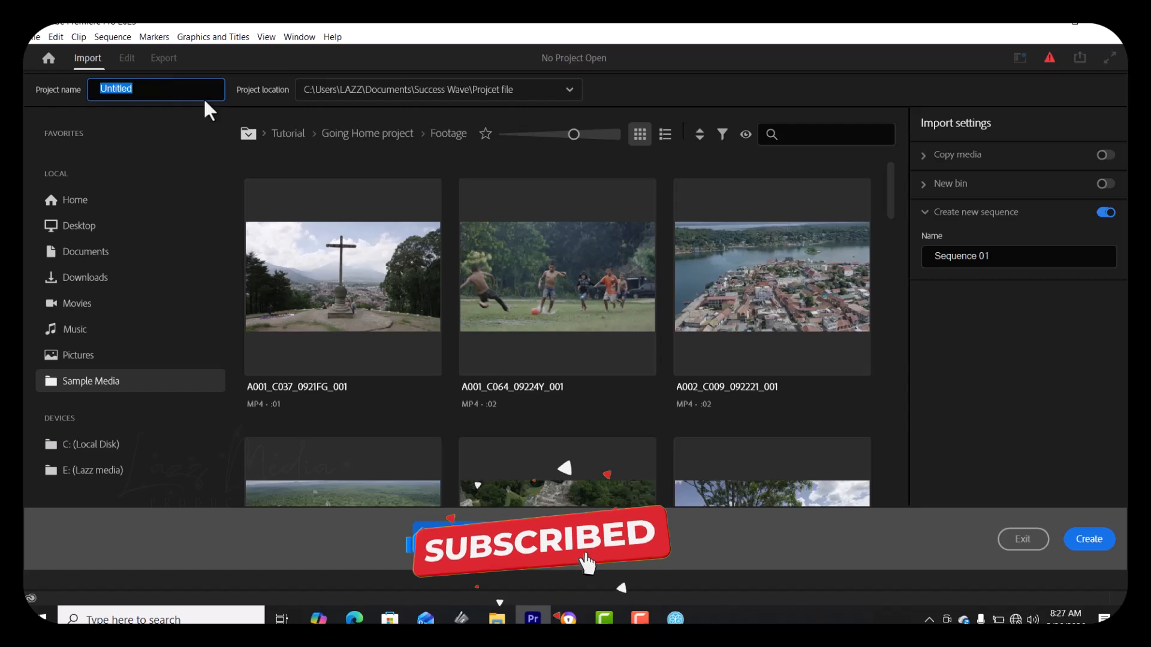
left_click(385, 90)
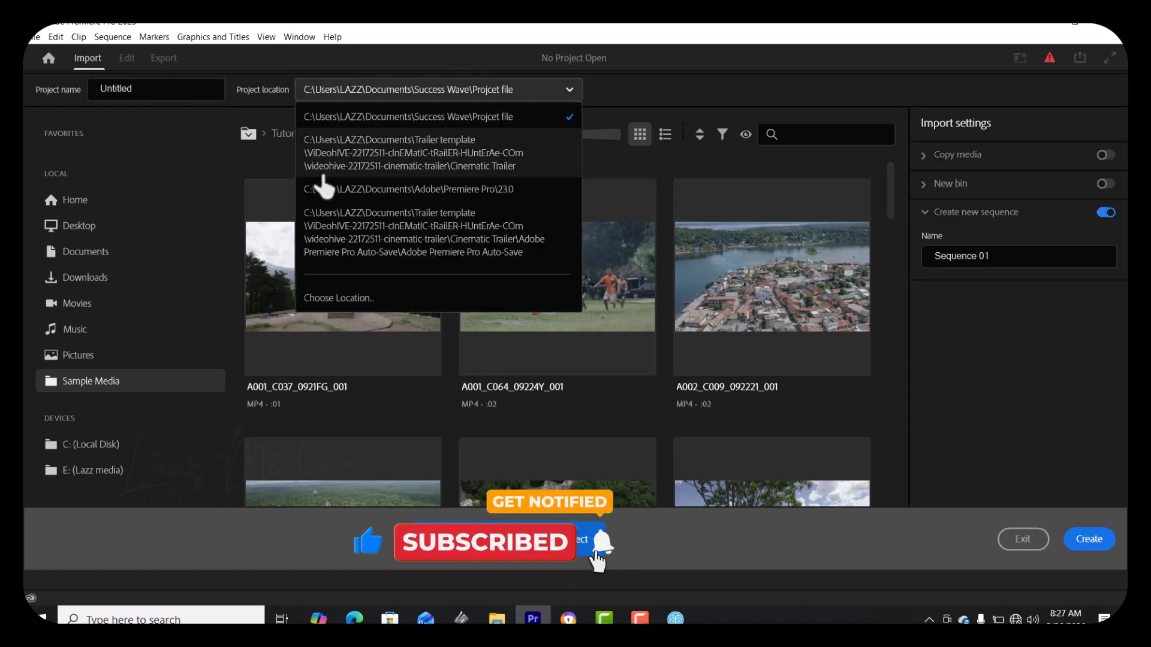
left_click(328, 298)
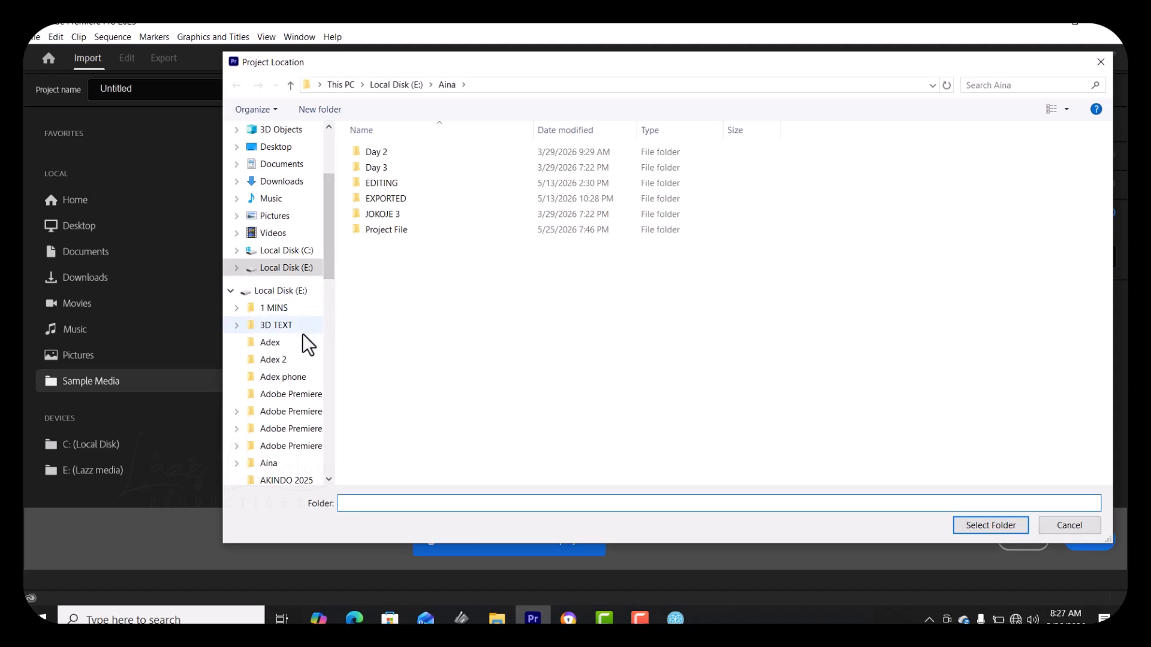
left_click(291, 292)
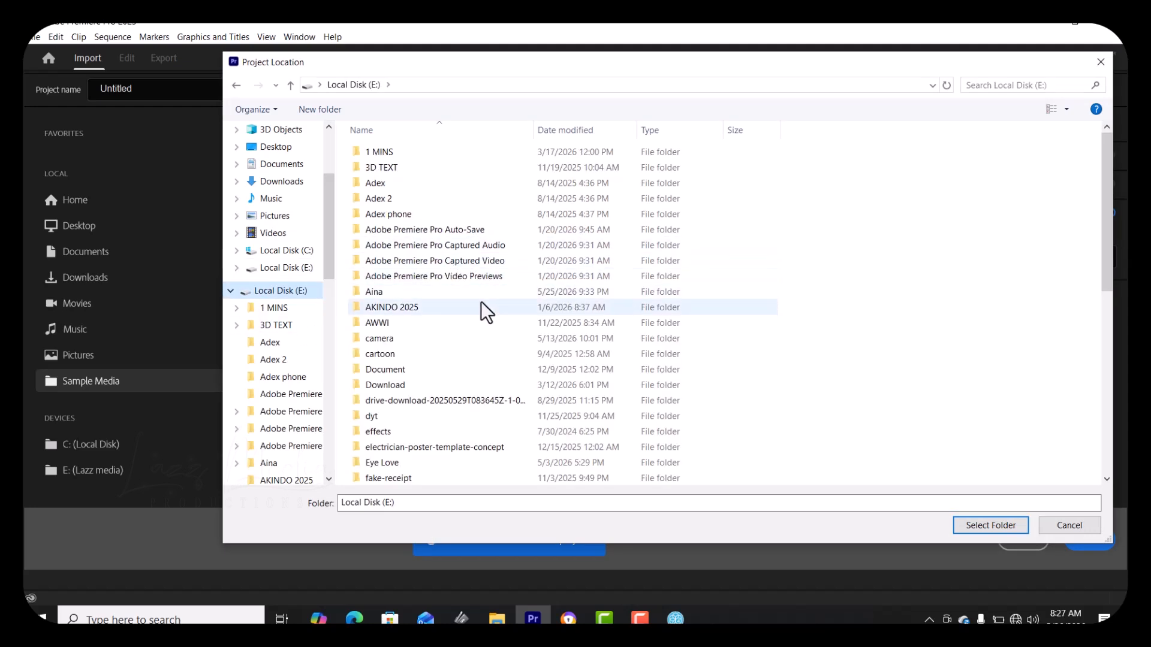
scroll(481, 301, "down", 4)
double_click(401, 429)
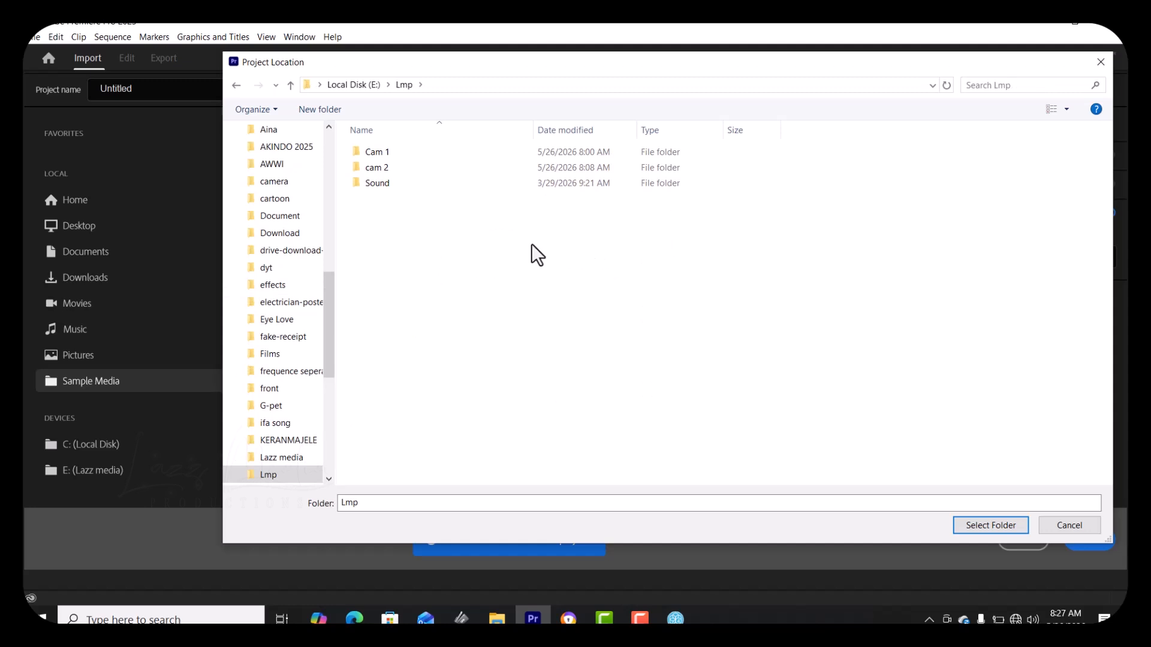
- Create a folder named "project file" inside Lmp and set it as the project location
left_click(307, 110)
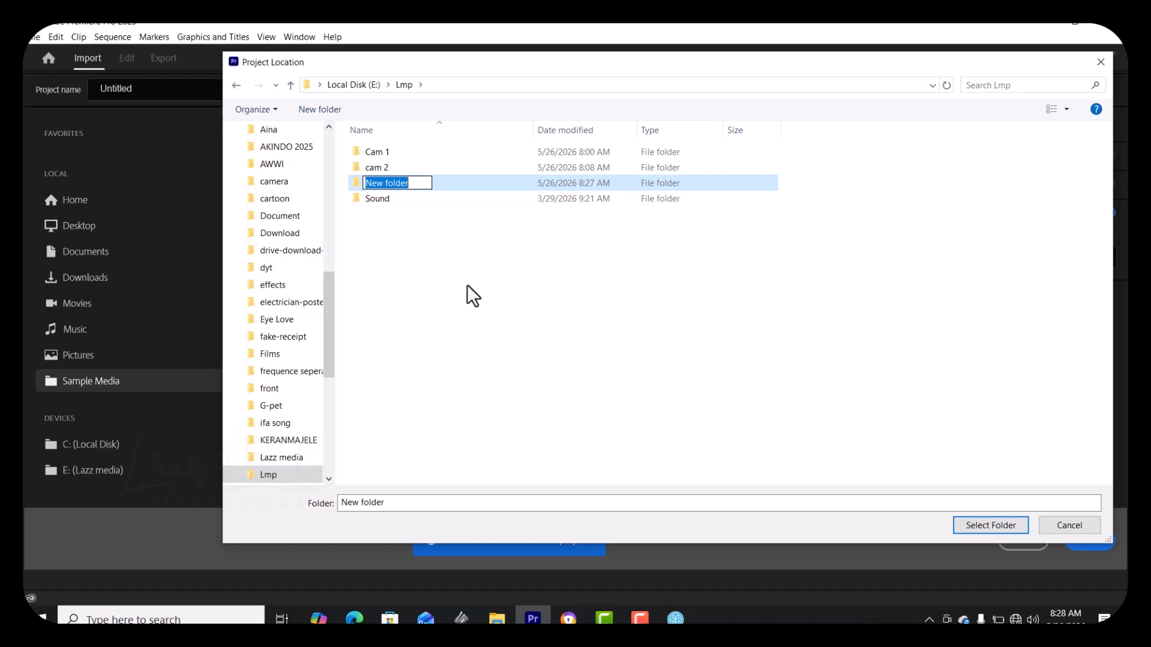
type("projec")
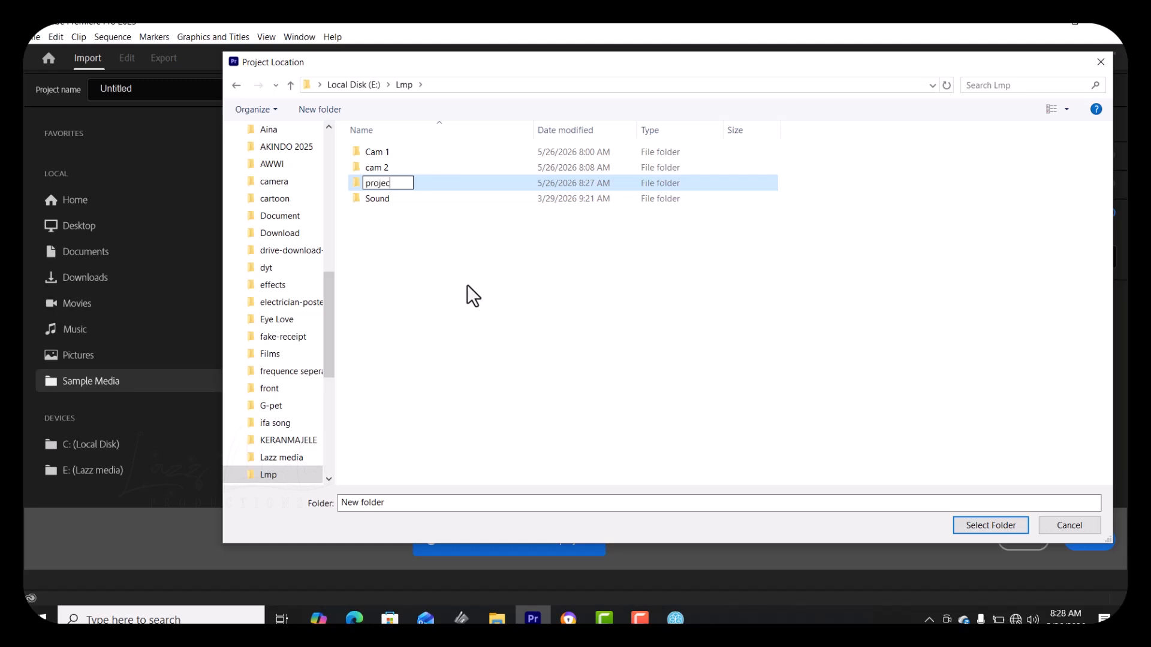
type("t file")
key("Return")
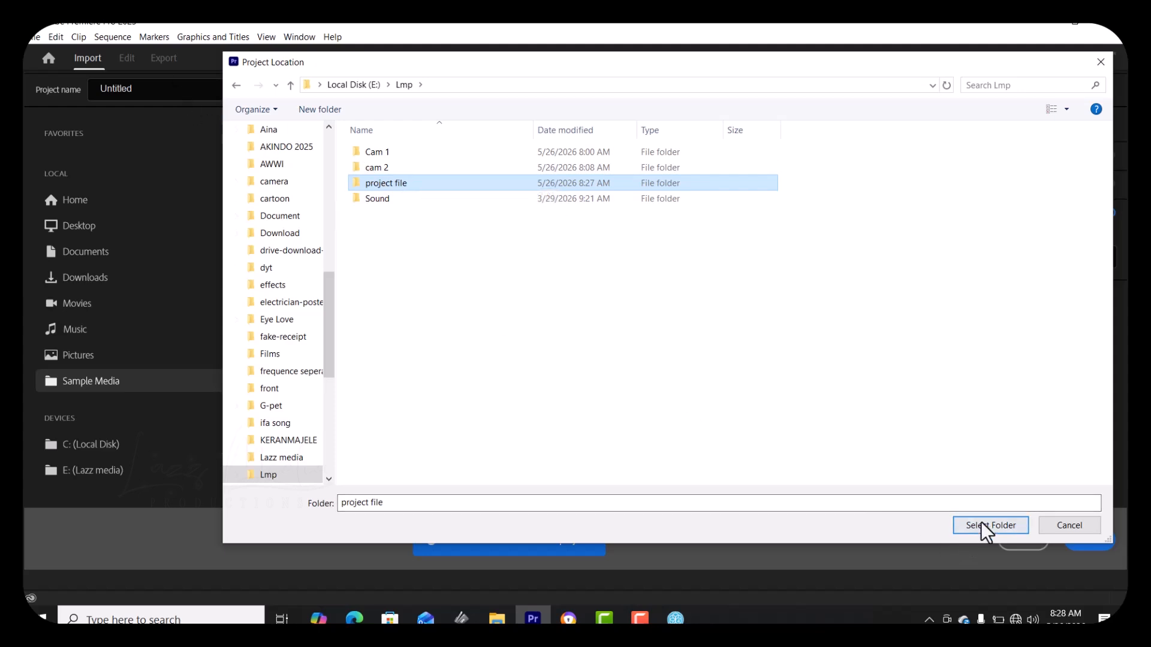
left_click(986, 527)
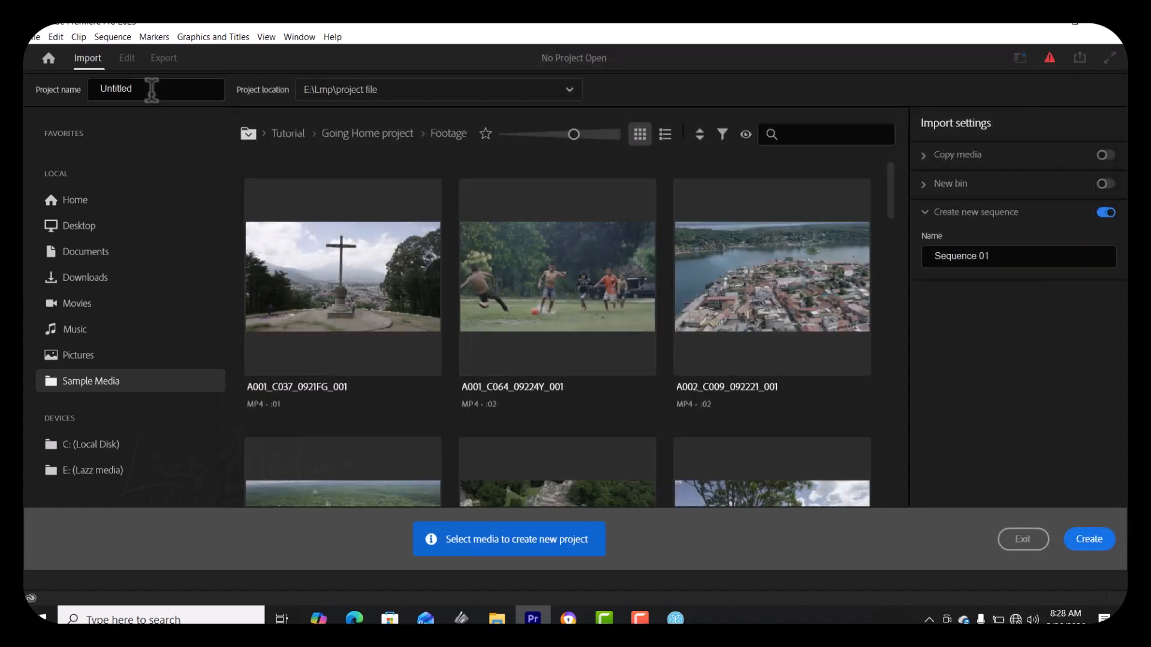
- Name the project Pluraleye and create it without selecting any media
left_click(143, 88)
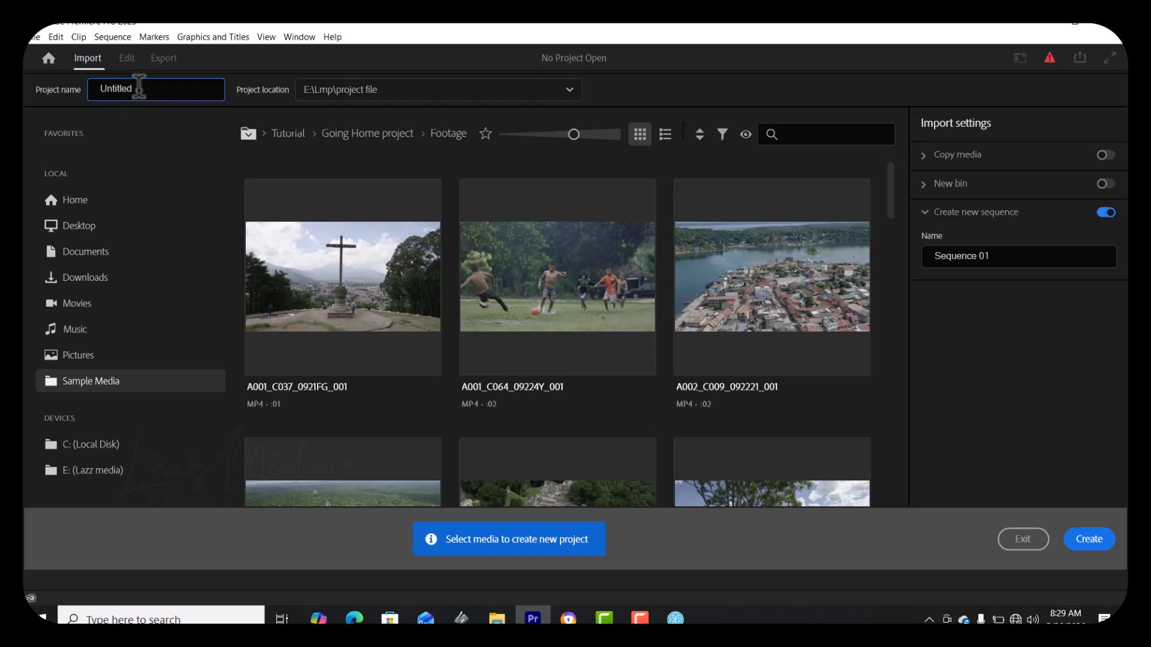
left_click_drag(142, 89, 93, 93)
type("Pl")
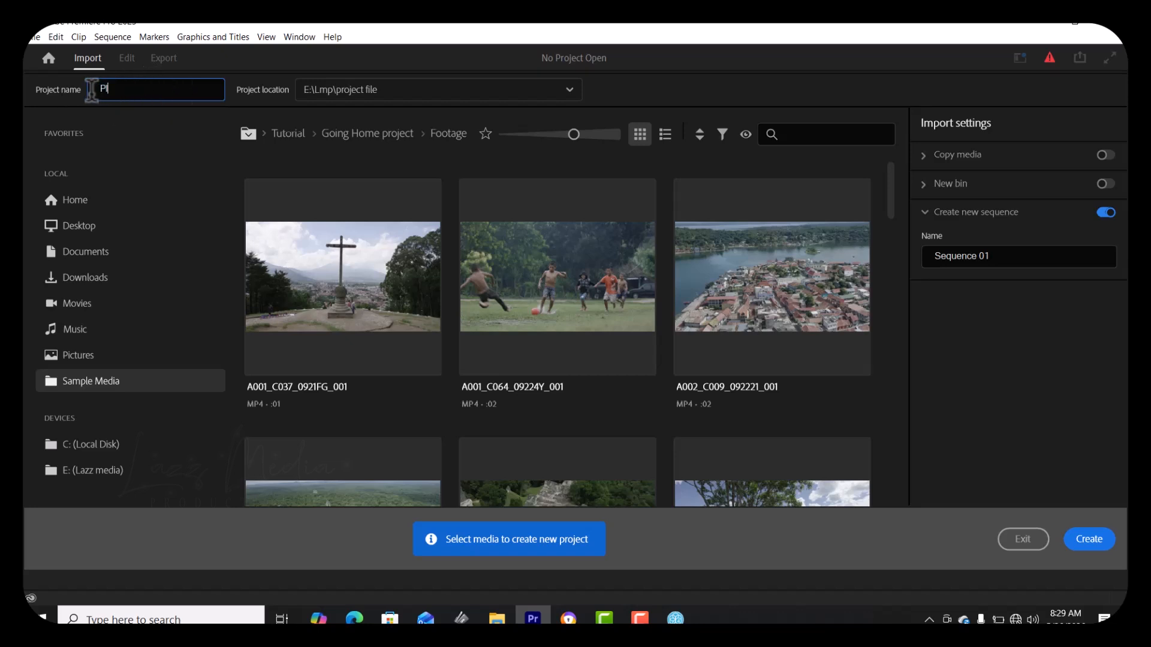
type("uraleye")
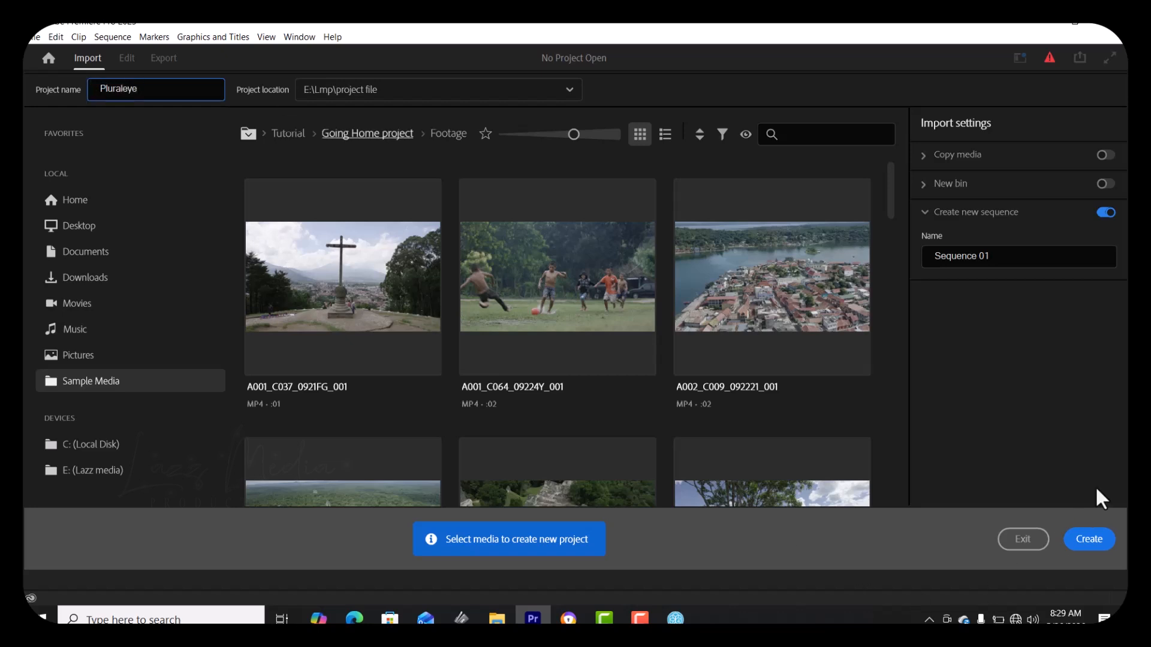
left_click(1093, 542)
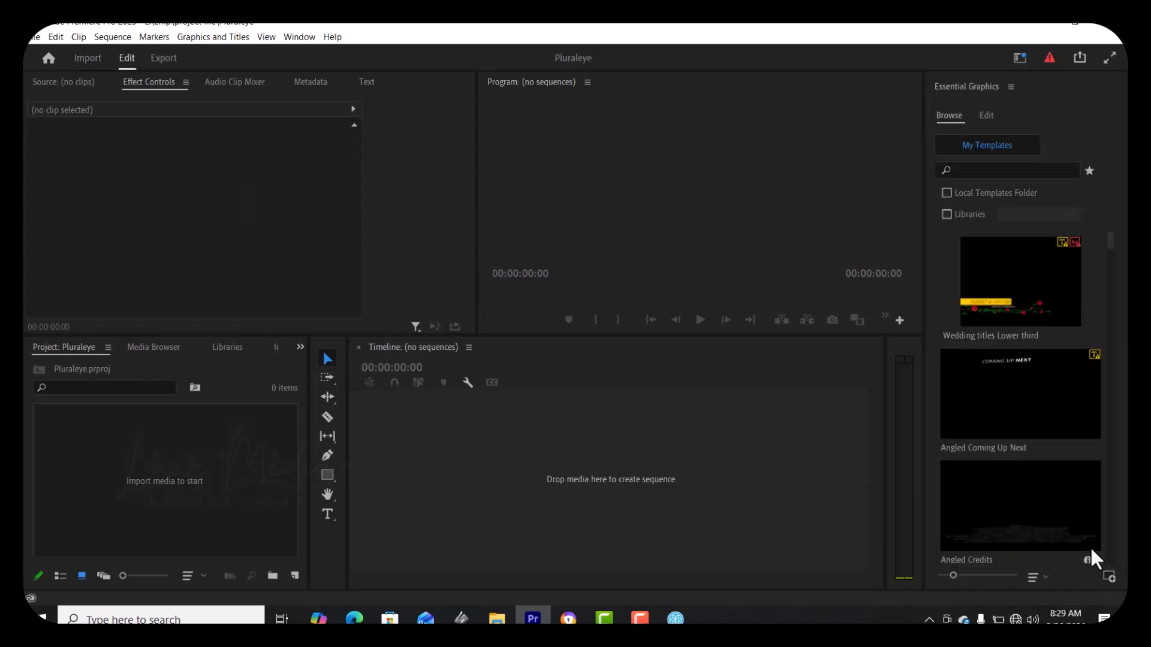
- Import the exported Pluraleye XML file from the Lmp folder in File Explorer into the Premiere Pro project
left_click(240, 487)
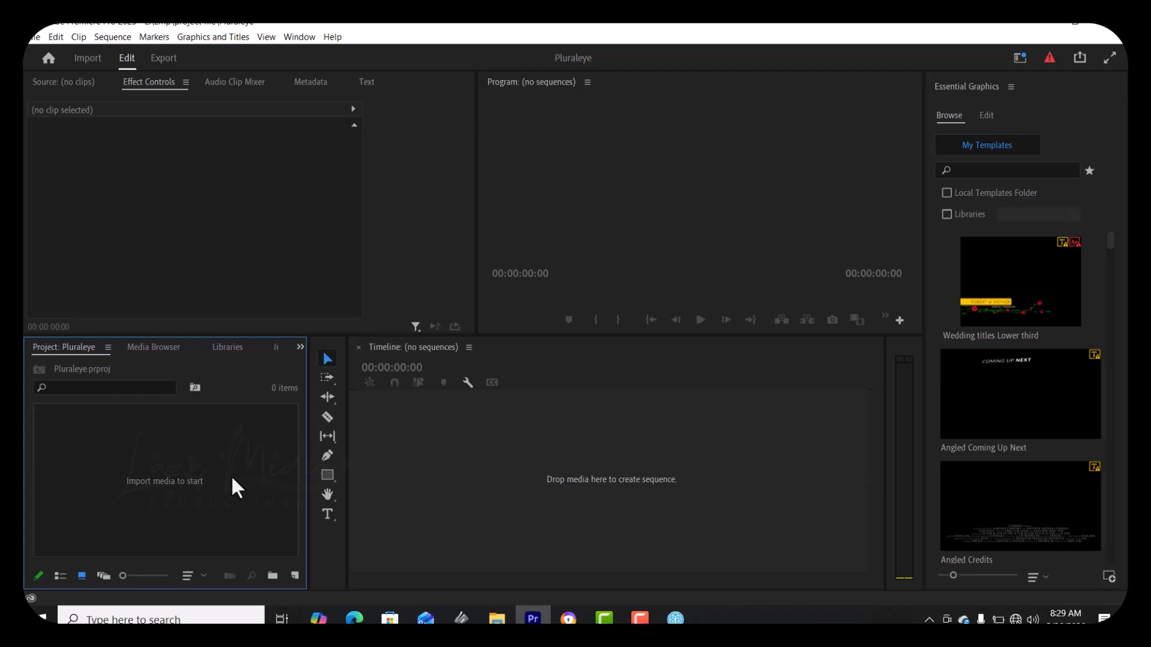
mouse_move(497, 618)
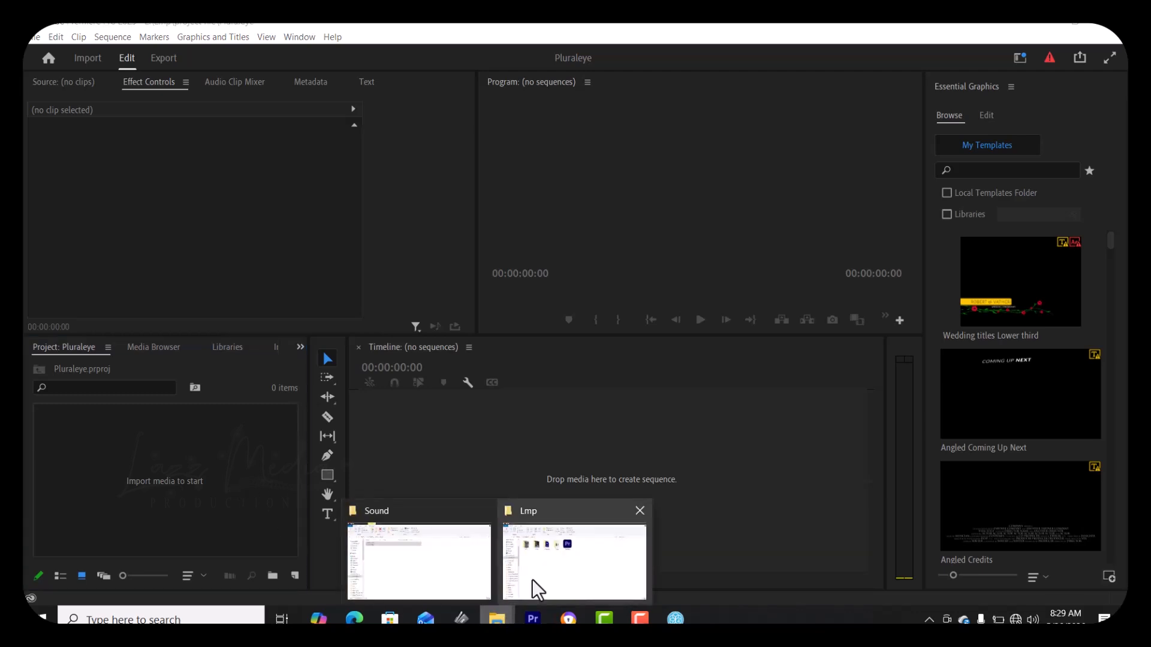
left_click(548, 570)
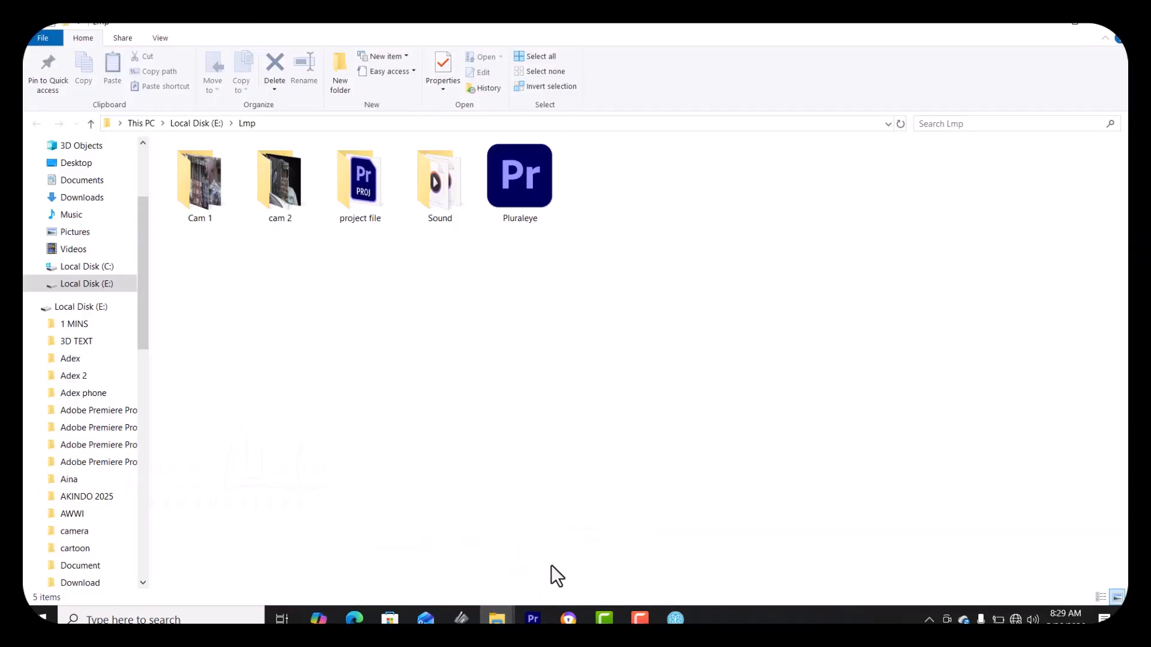
left_click(537, 182)
left_click_drag(667, 577, 188, 487)
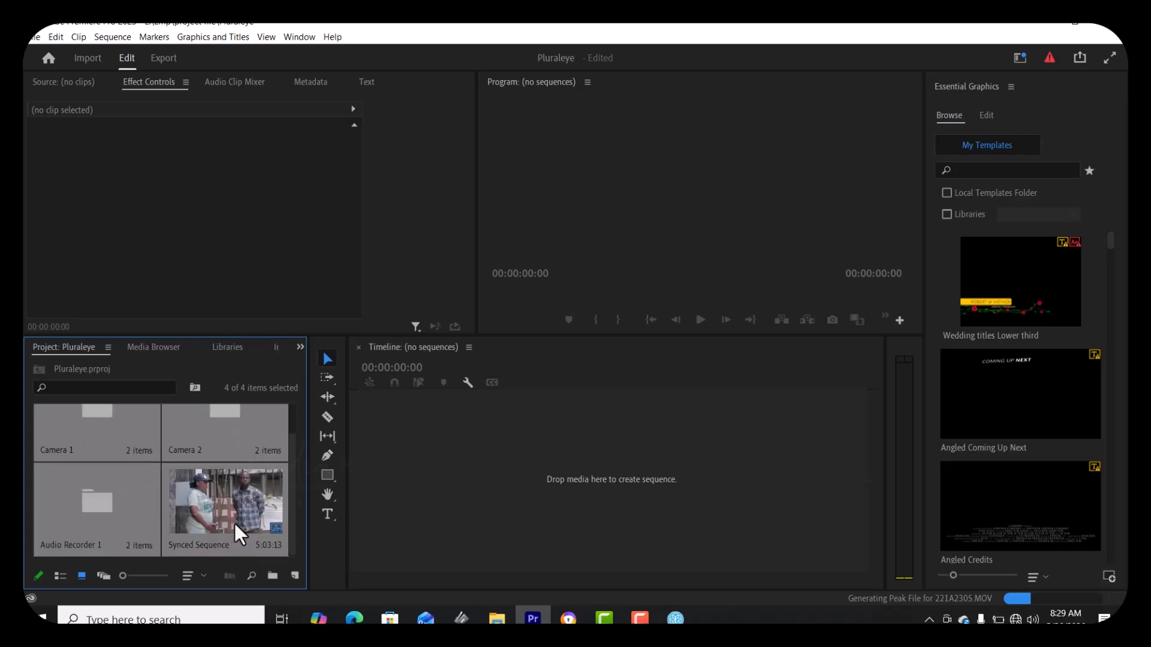
- Check the imported Camera 1, Camera 2 and Audio Recorder 1 bins, and open Synced Sequence in the timeline
scroll(234, 521, "up", 2)
left_click(71, 450)
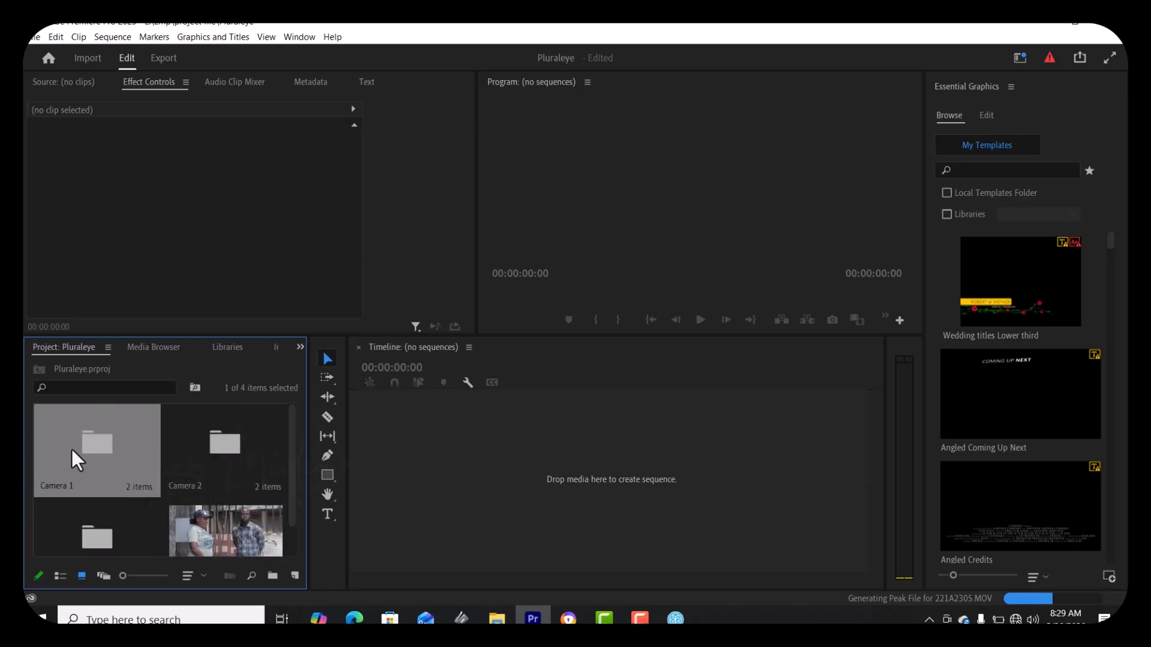
left_click(242, 461)
scroll(242, 477, "down", 1)
left_click(104, 510)
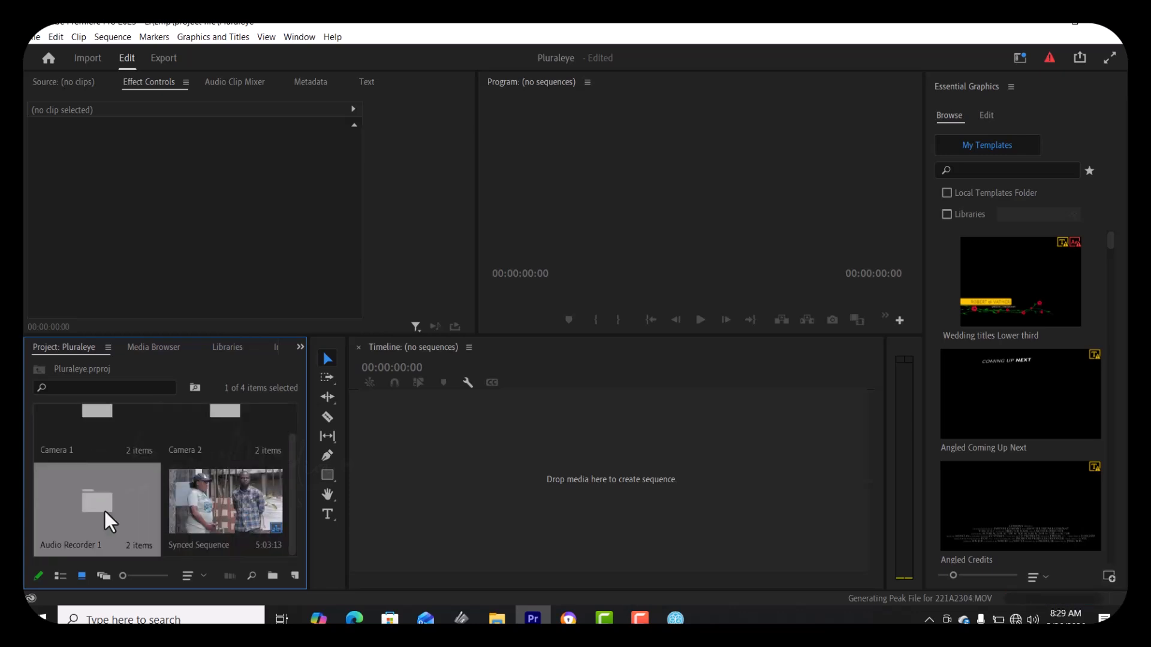
left_click(199, 512)
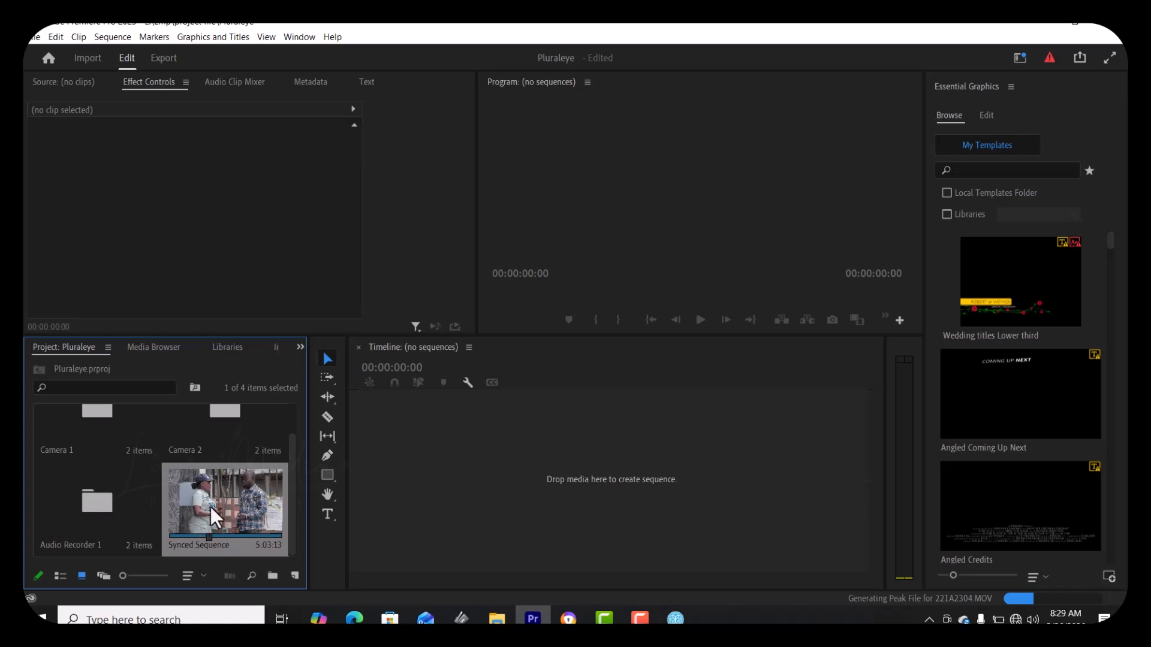
double_click(213, 499)
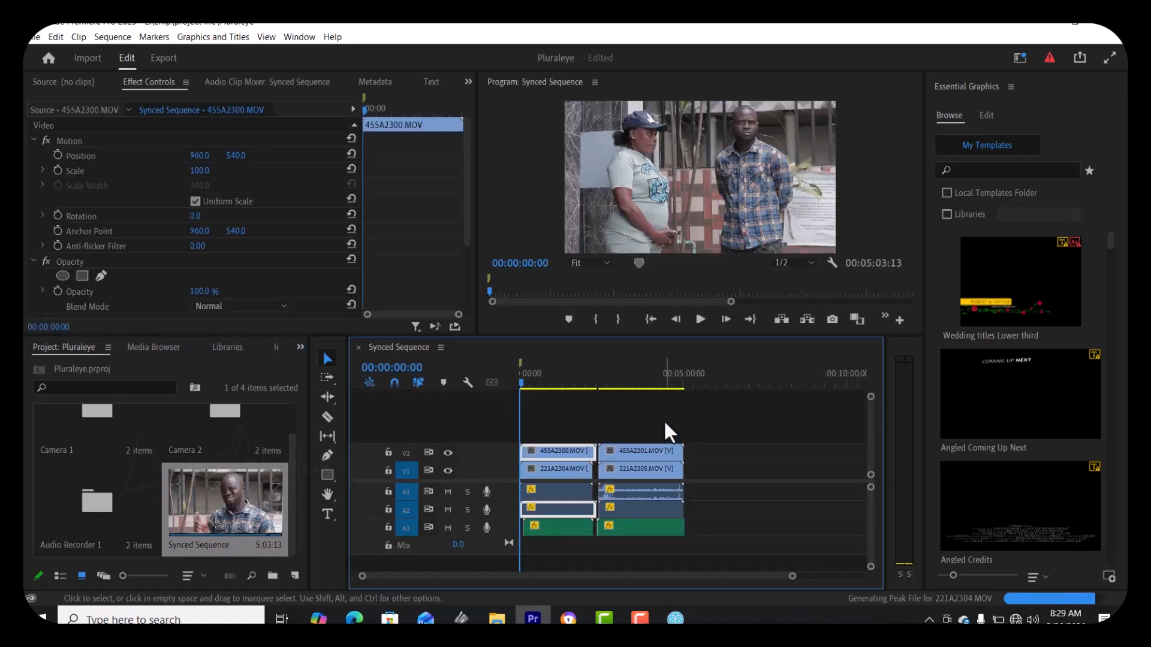
- Close the Essential Graphics panel and narrow the Effect Controls panel to give the Program monitor more width
left_click(1011, 87)
left_click(882, 89)
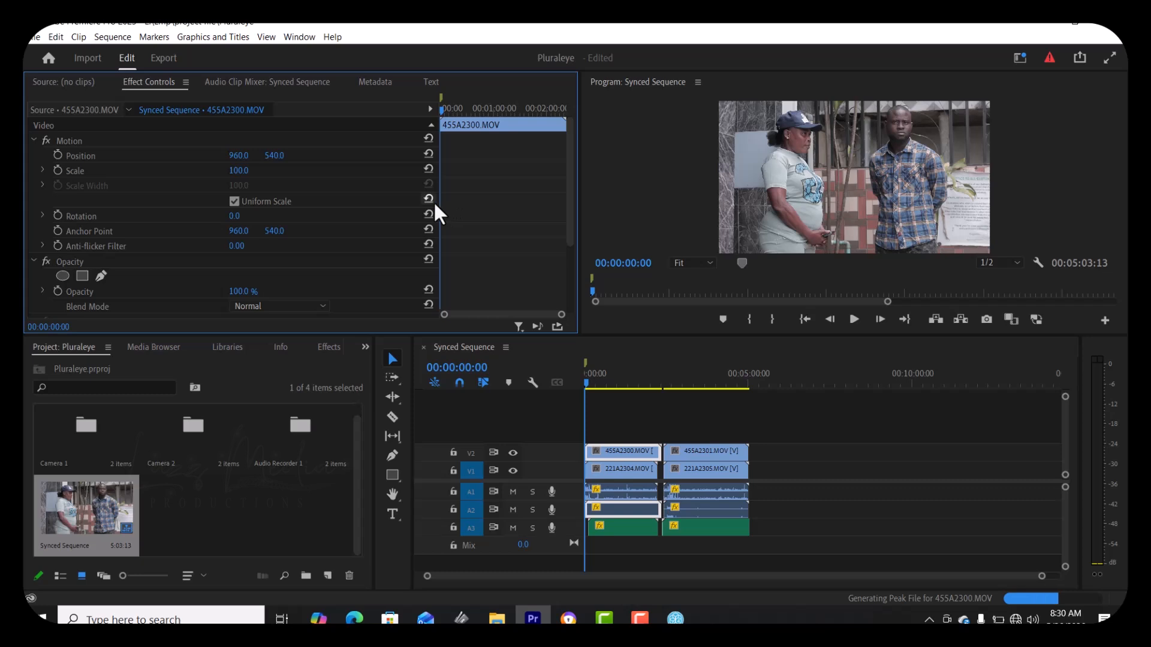
left_click_drag(578, 206, 415, 202)
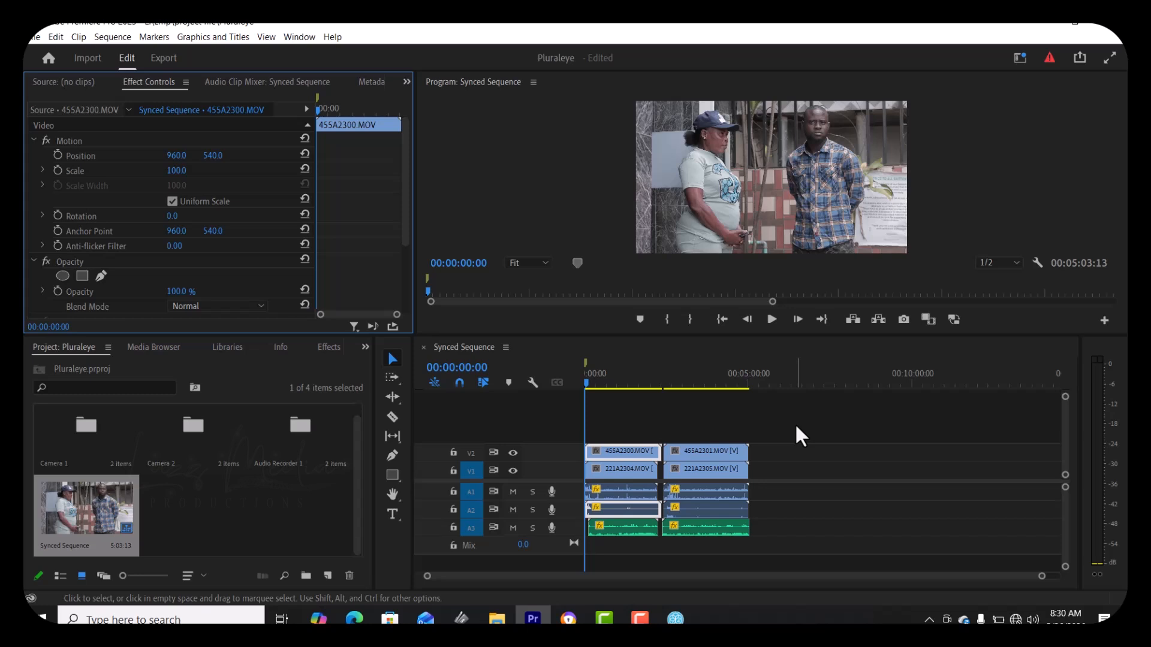
left_click(726, 395)
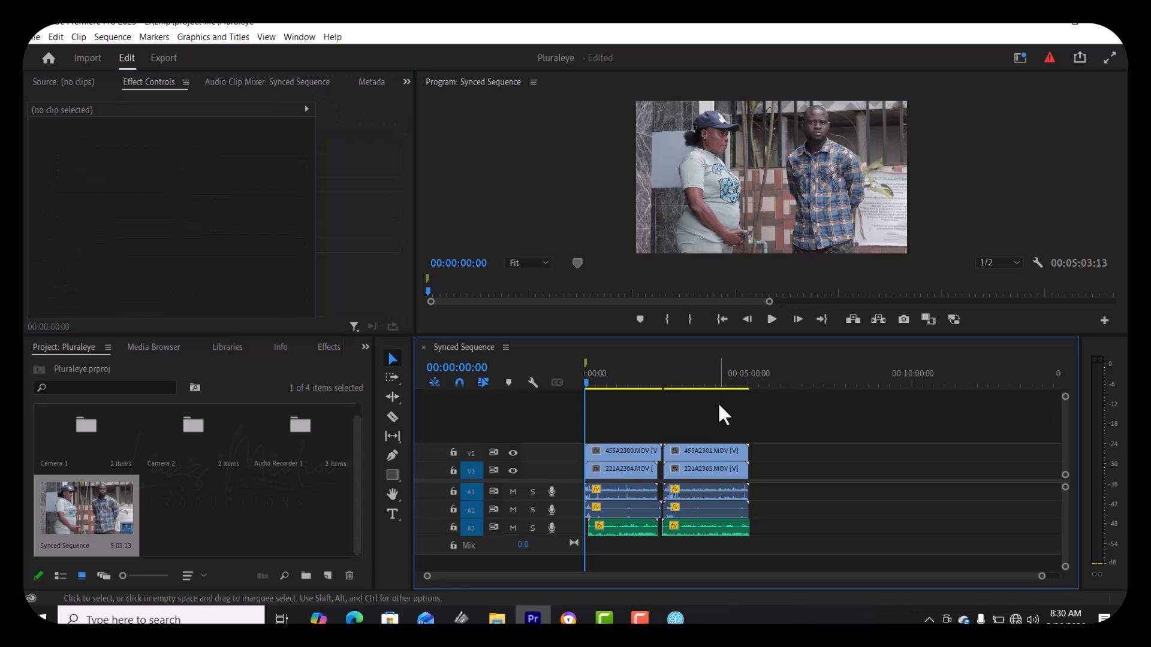
- Compare both camera angles of the first synced clip pair at 00:00:17:19 by hiding and reshowing video track V2
left_click(622, 379)
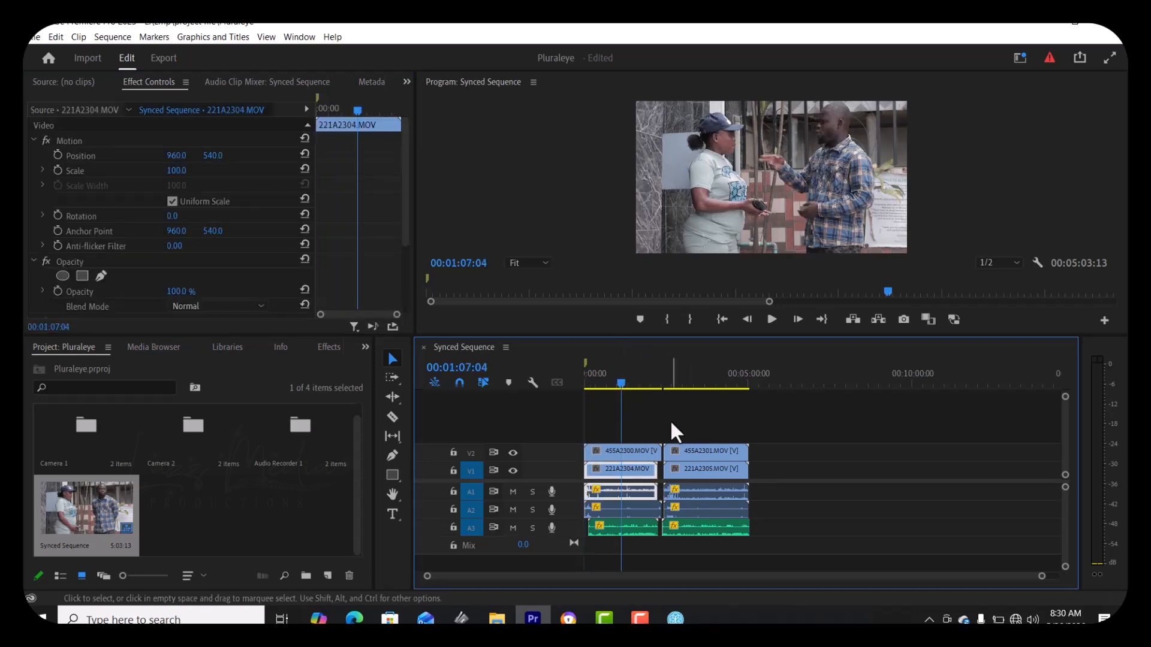
key("equal")
key("equal")
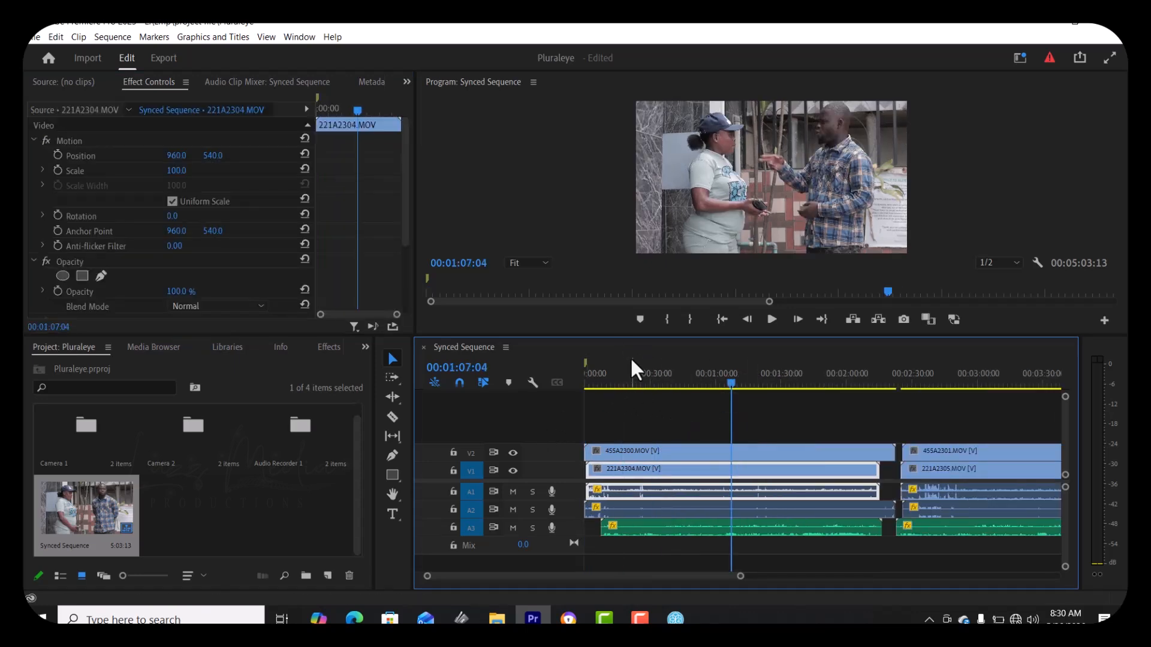
left_click(624, 374)
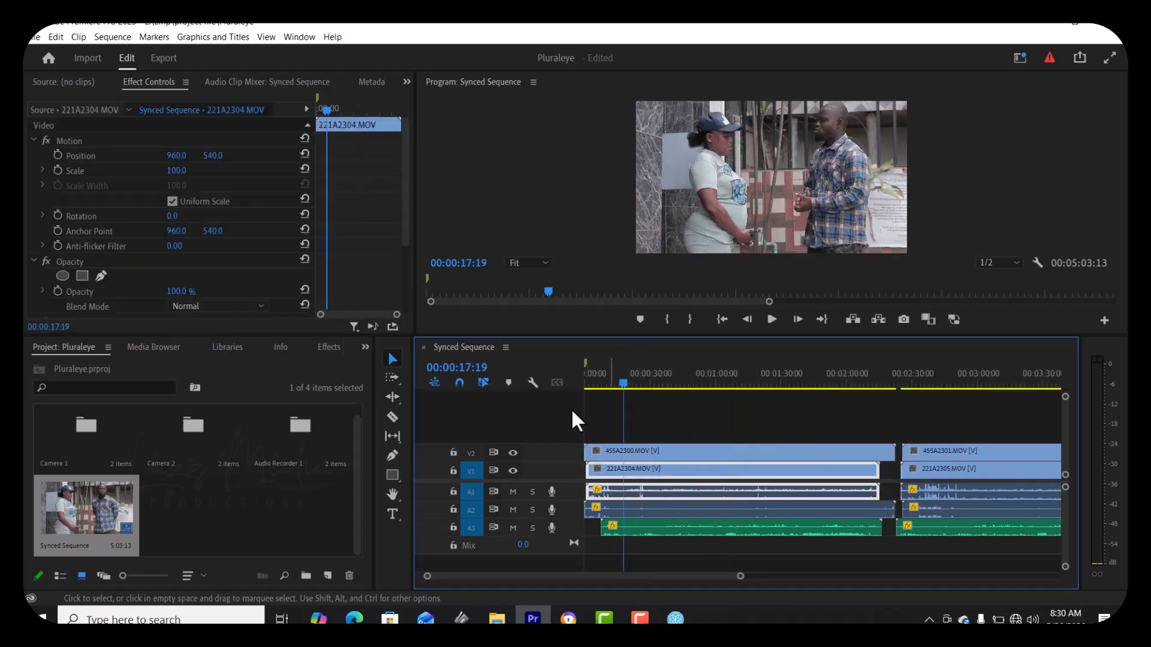
left_click(513, 451)
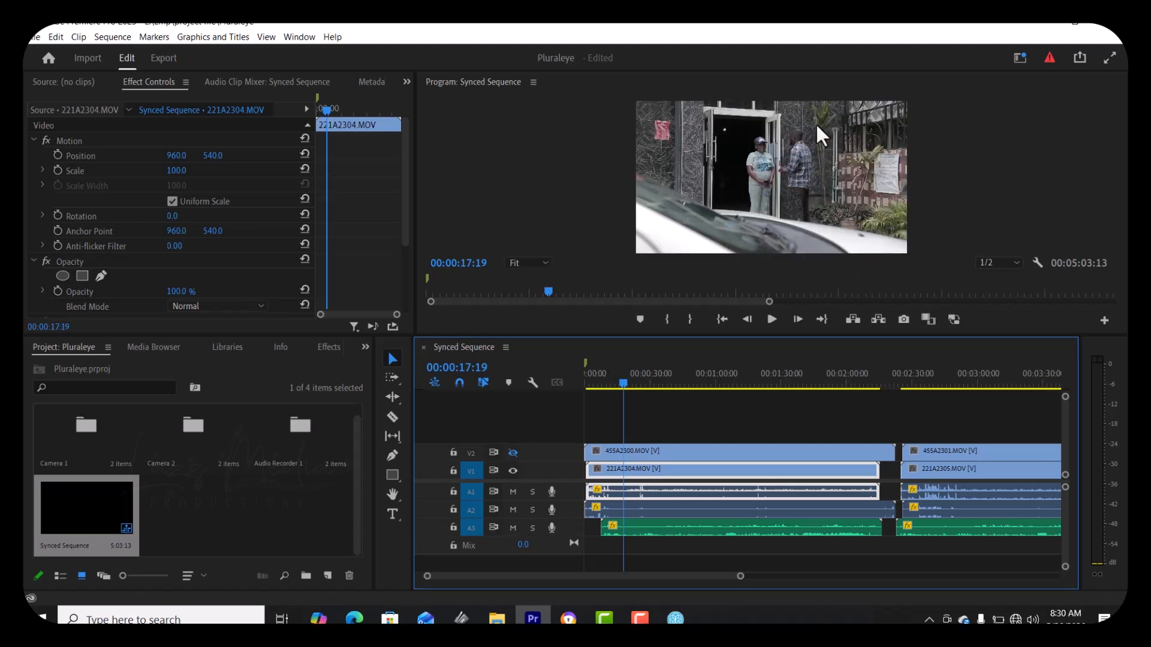
key("F10")
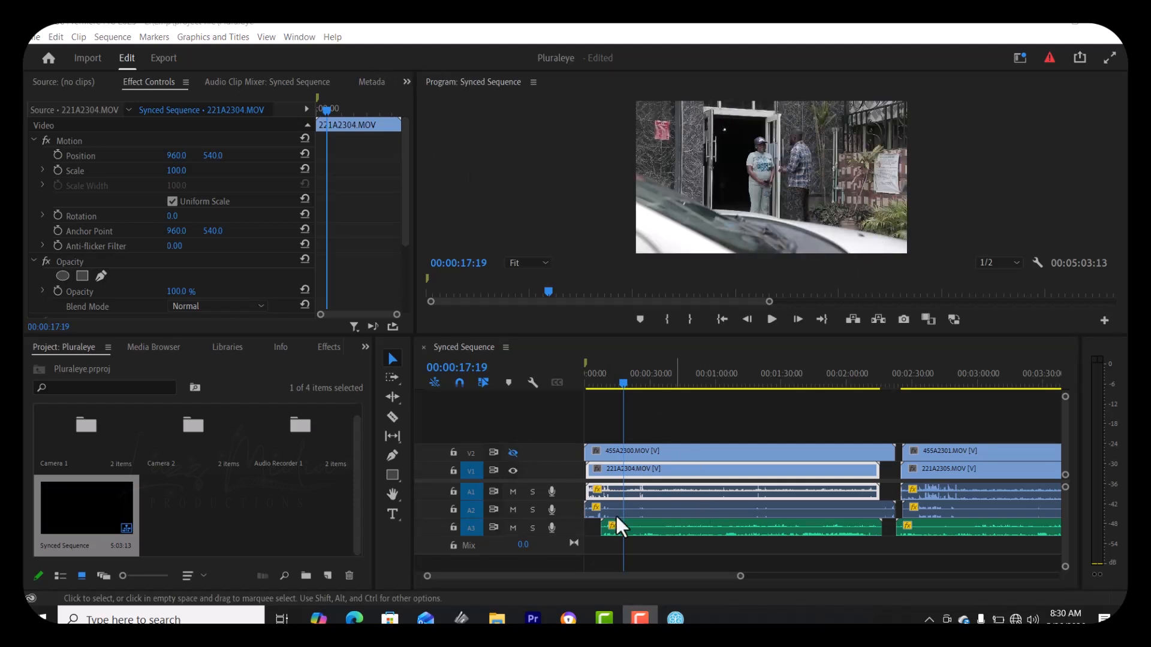
left_click(513, 453)
- Compare both camera angles of the second synced clip pair at 00:02:40:16 by hiding and reshowing video track V2
left_click(935, 376)
scroll(937, 380, "down", 4)
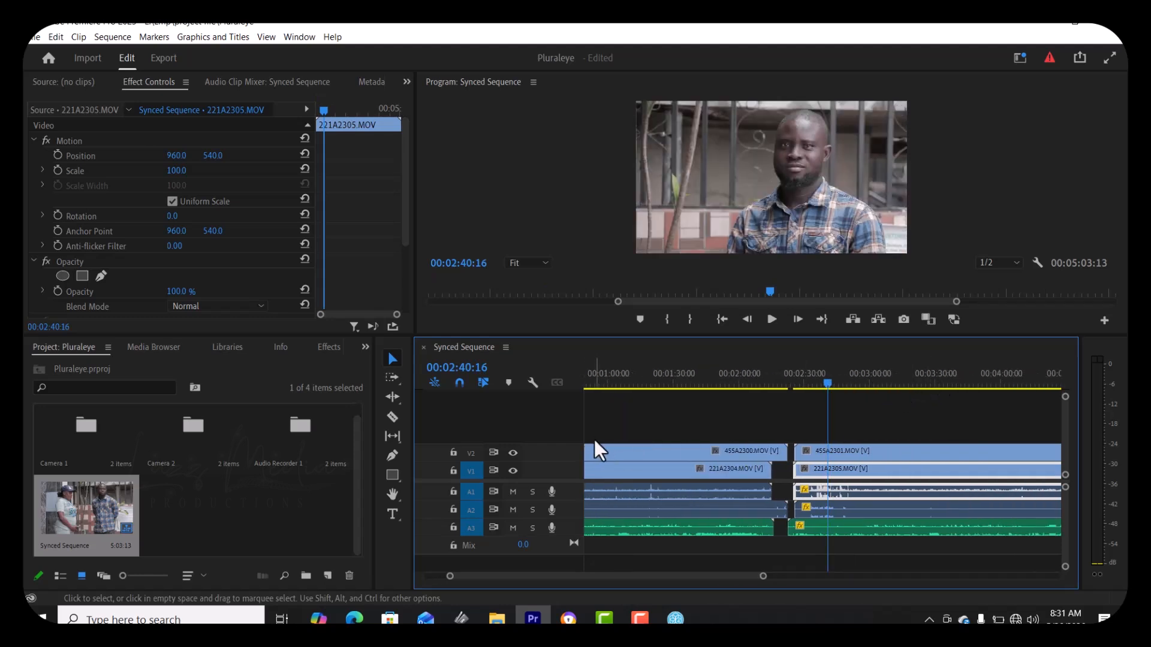
left_click(513, 453)
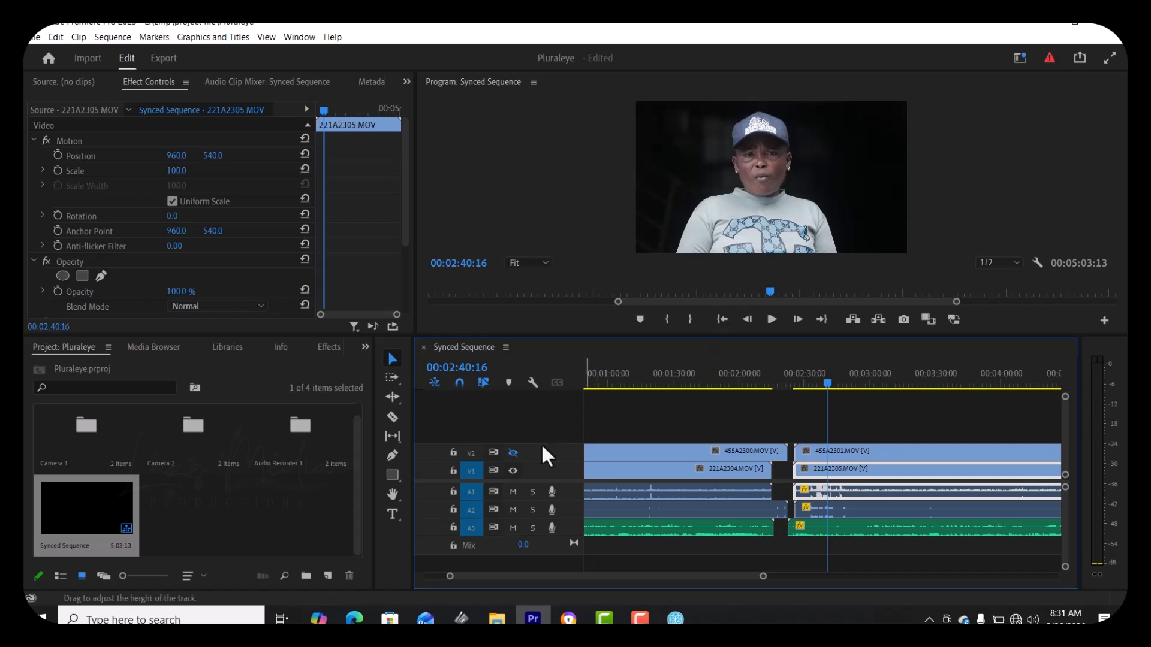
left_click(513, 453)
scroll(800, 458, "down", 1)
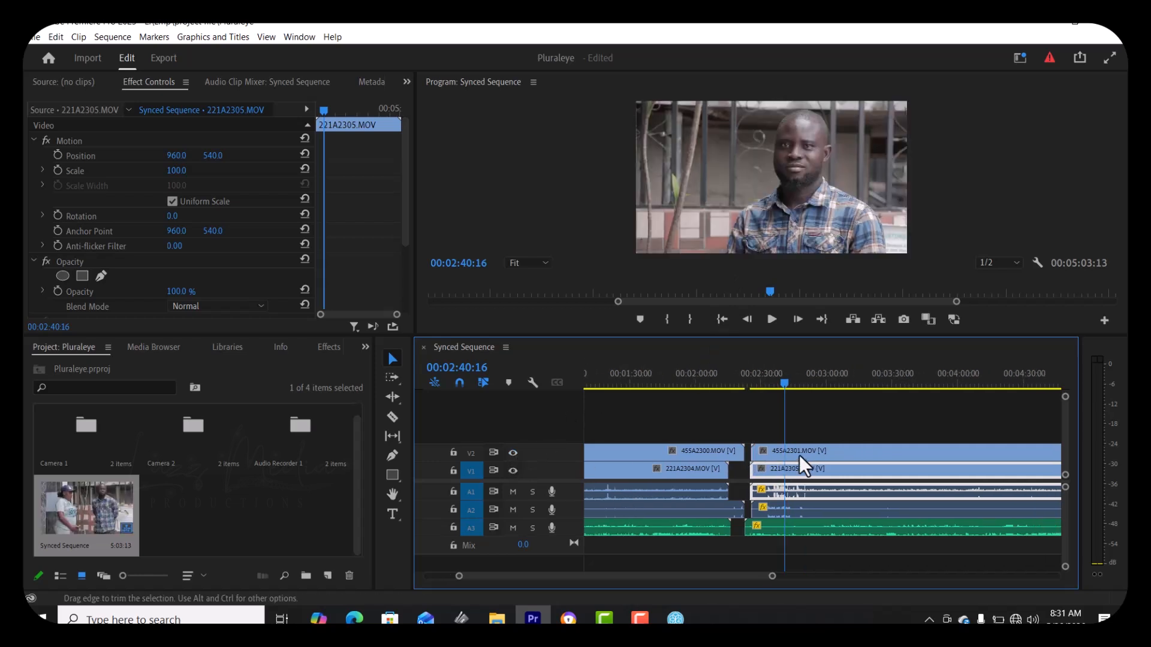
key("minus")
key("minus")
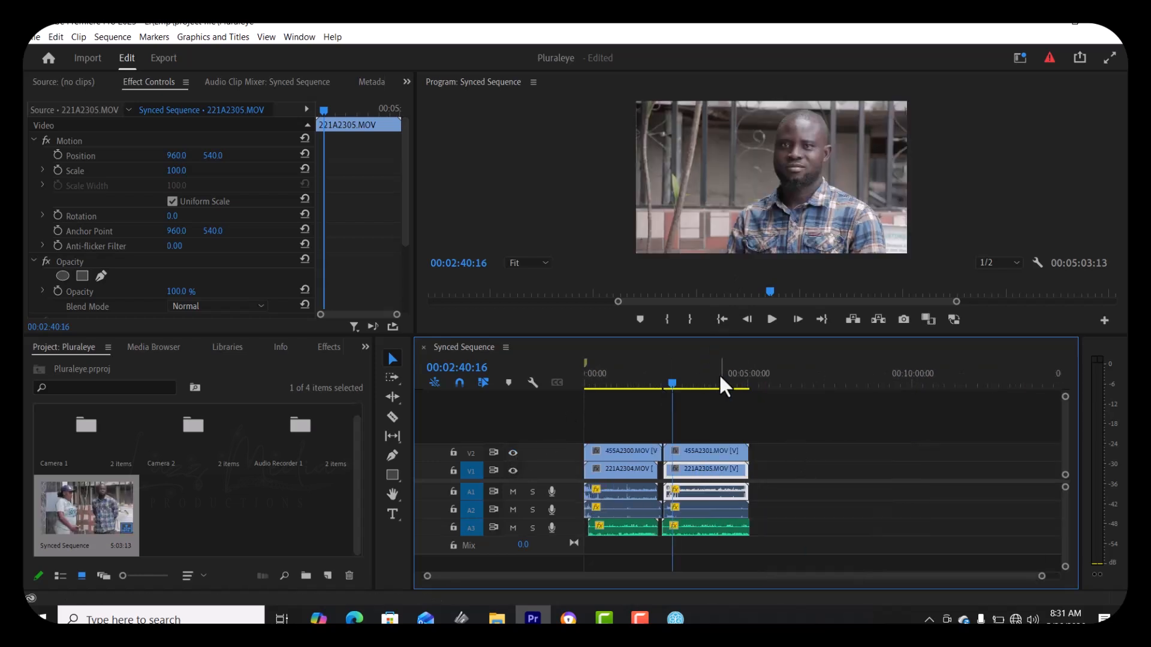
- Deselect the clips and mute the camera audio tracks A1 and A2
left_click(810, 444)
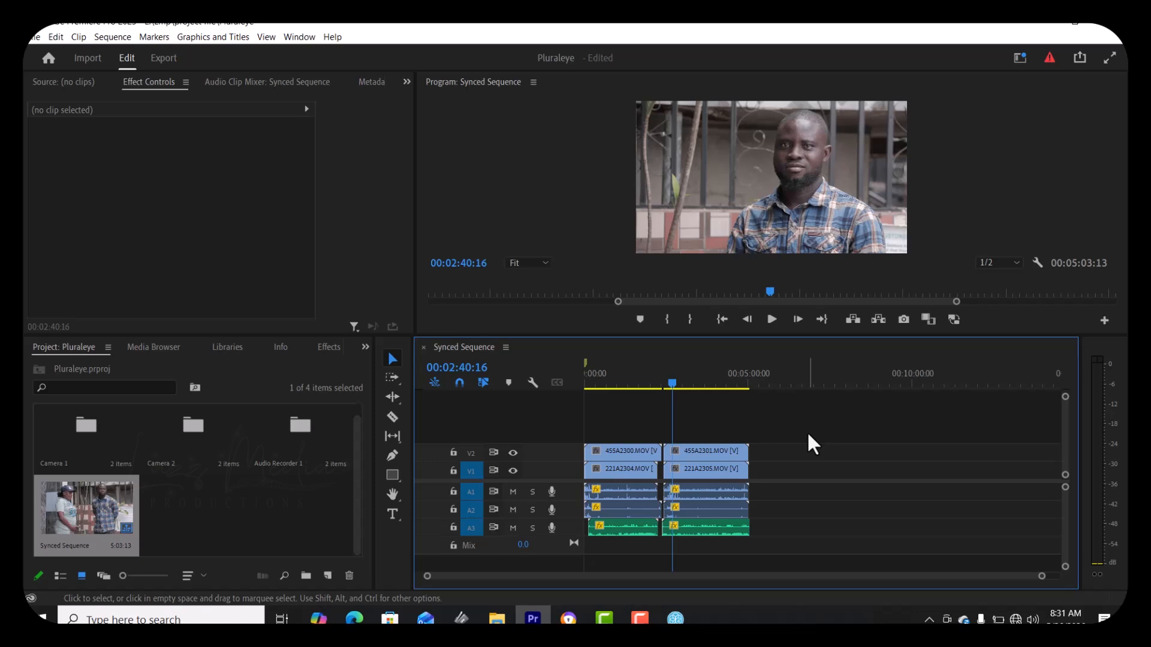
left_click(513, 492)
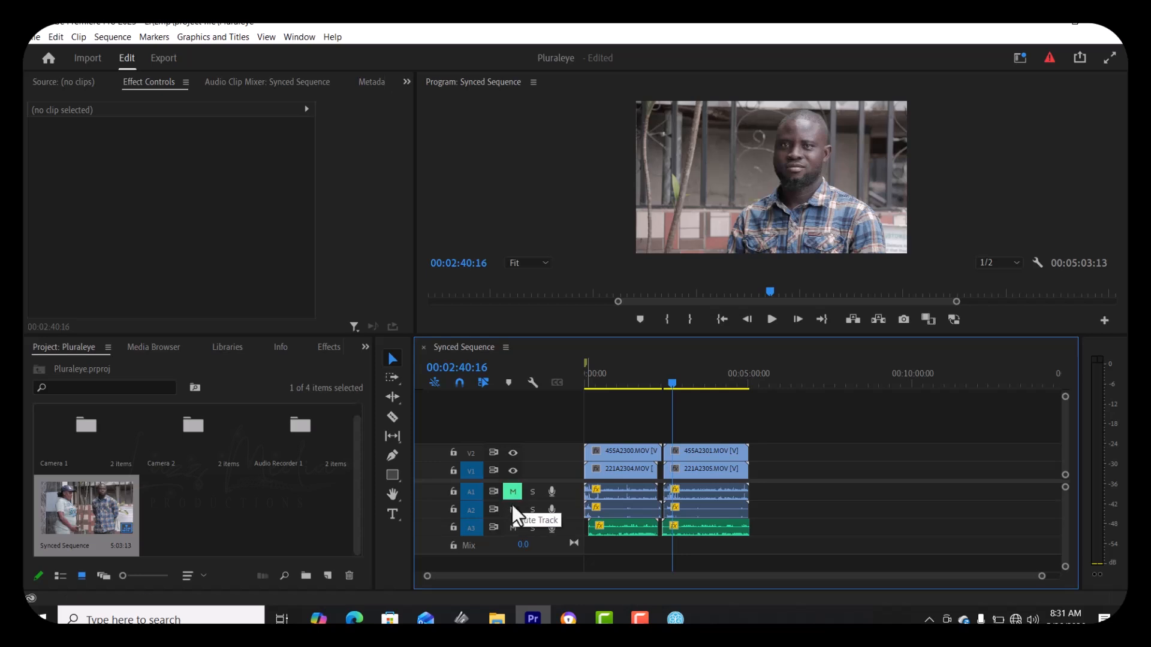
left_click(513, 510)
- Play the synced sequence at several points in both clip pairs to check the recorder audio against the picture
key("space")
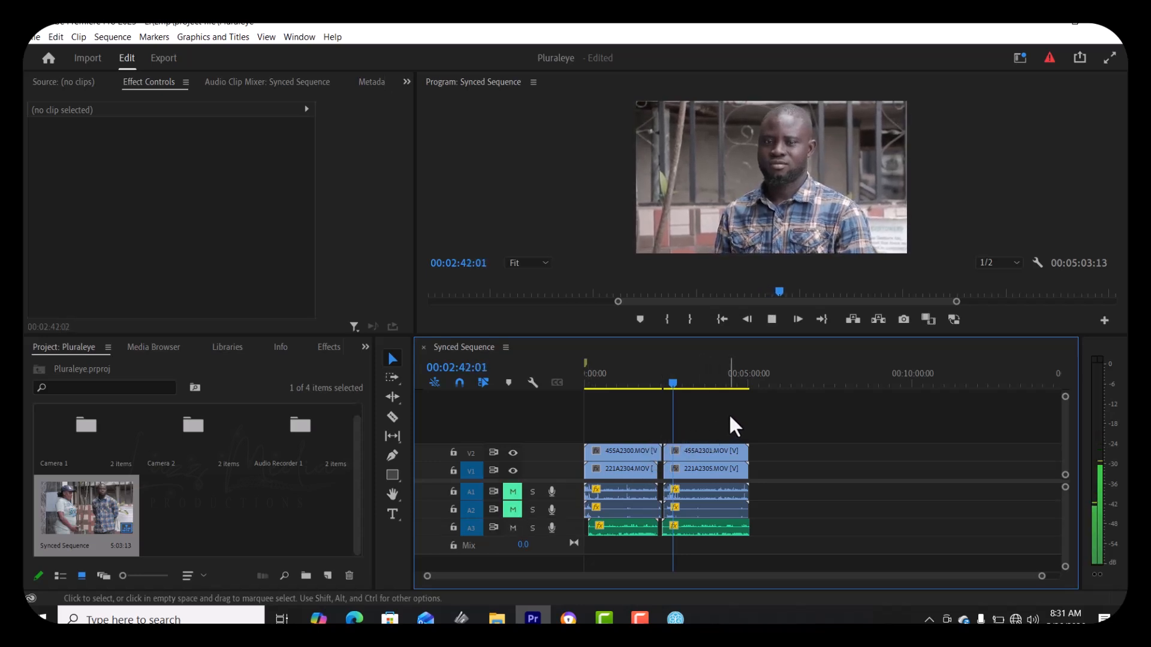
key("equal")
key("equal")
key("equal")
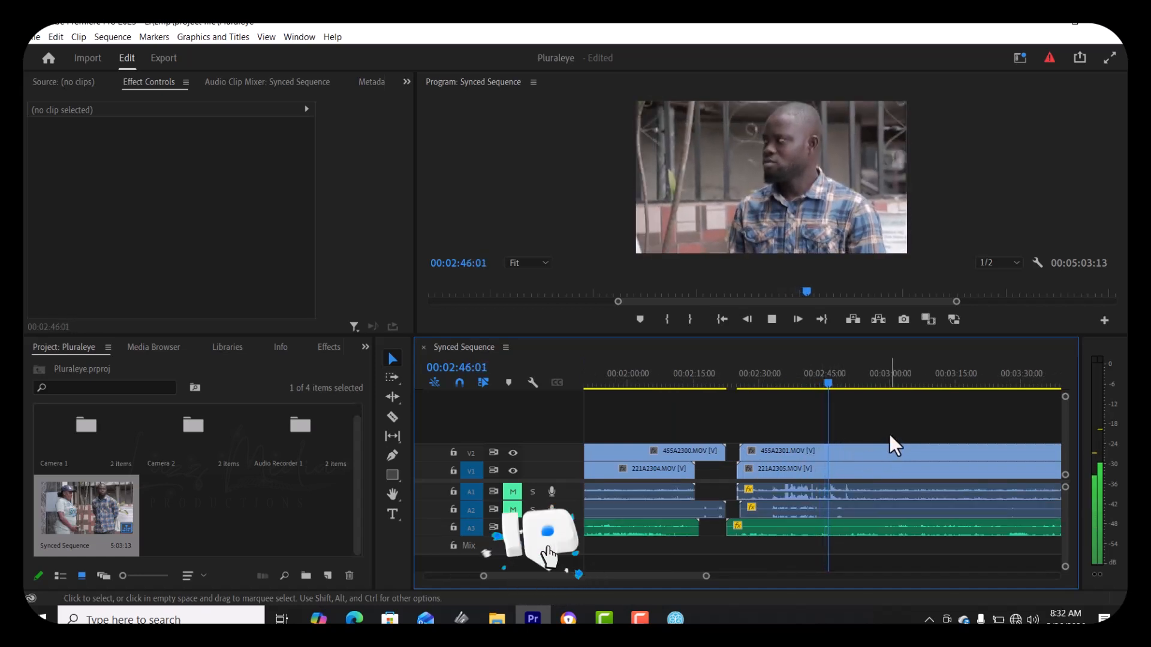
left_click(869, 375)
left_click(907, 379)
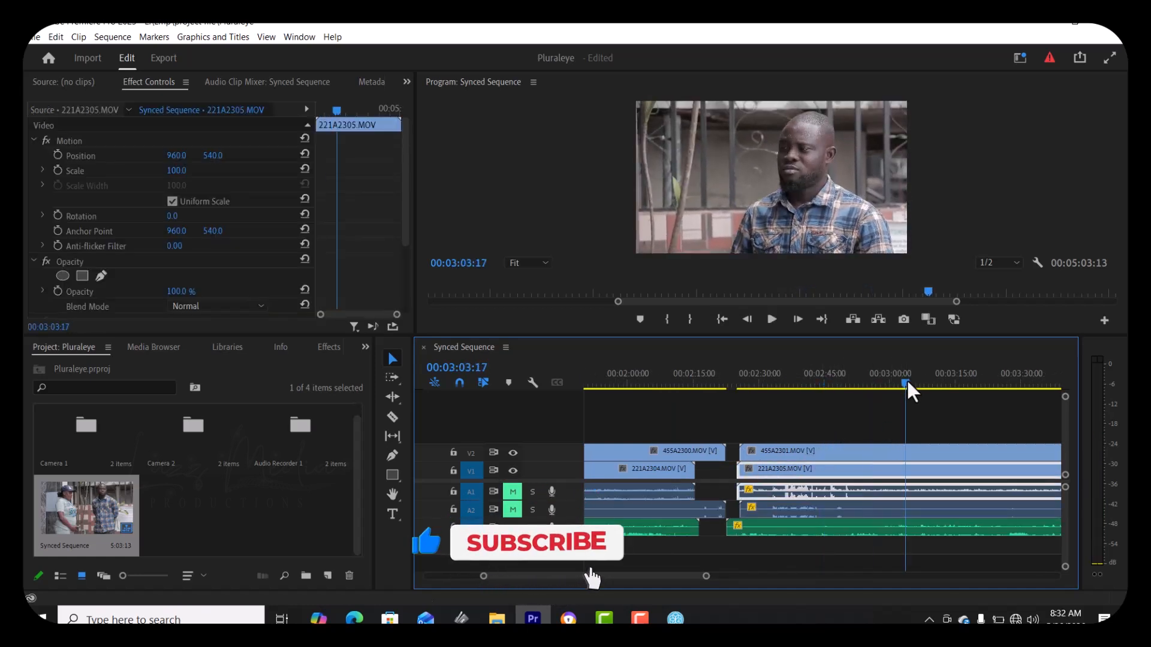
key("space")
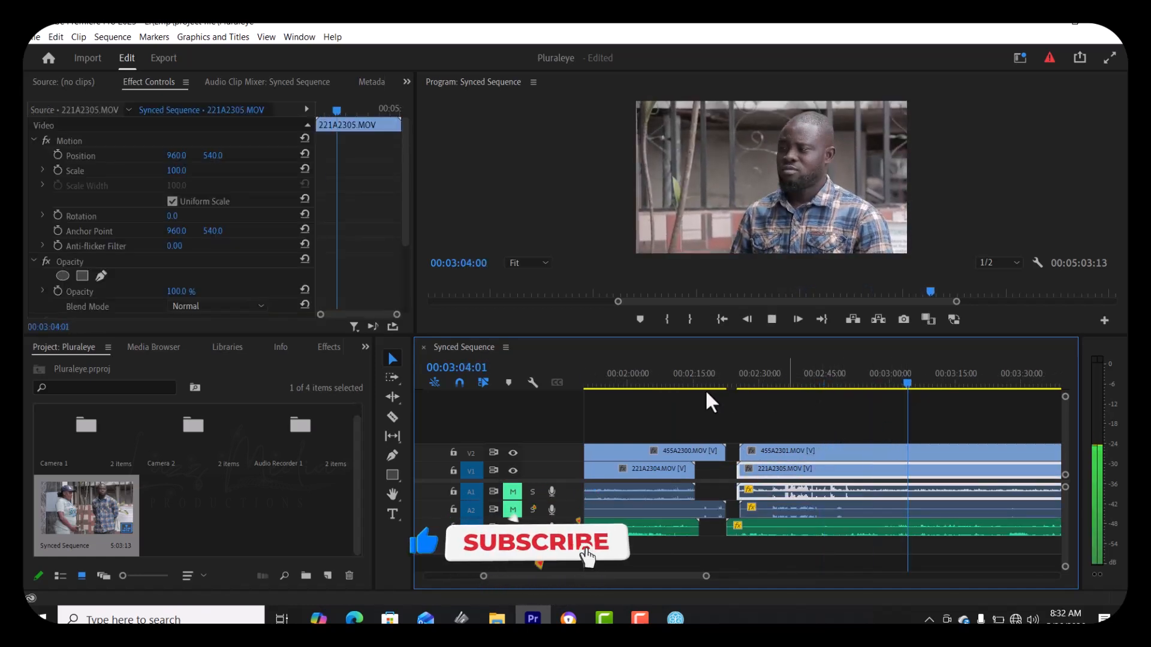
left_click(619, 380)
scroll(686, 402, "up", 1)
left_click(623, 372)
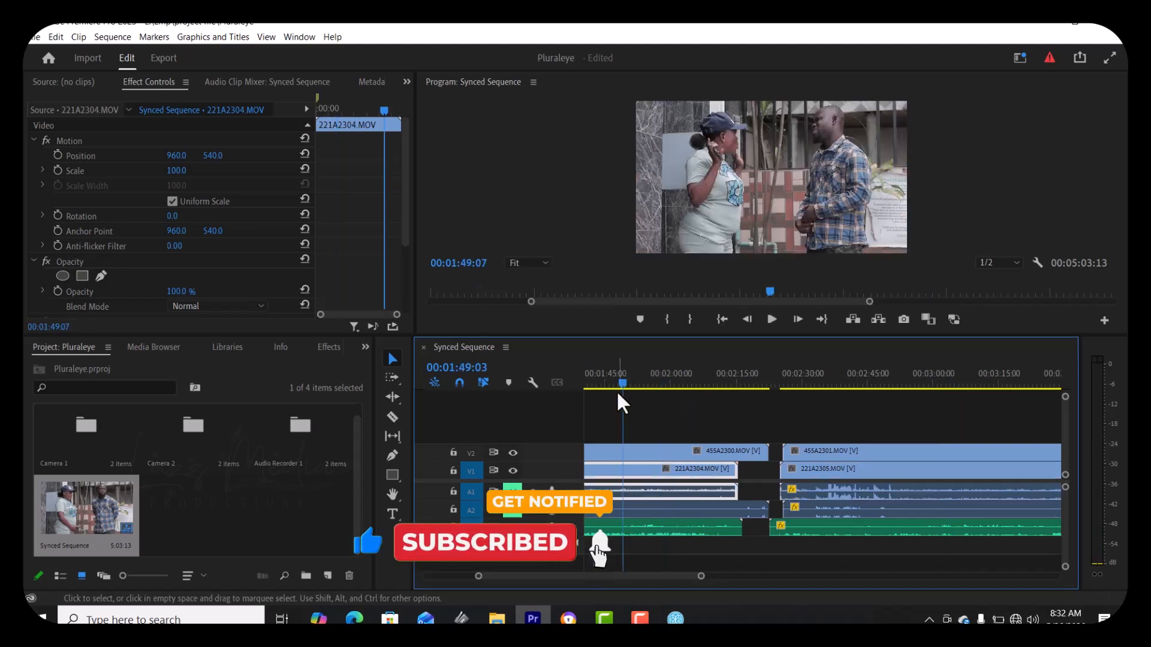
scroll(654, 423, "up", 1)
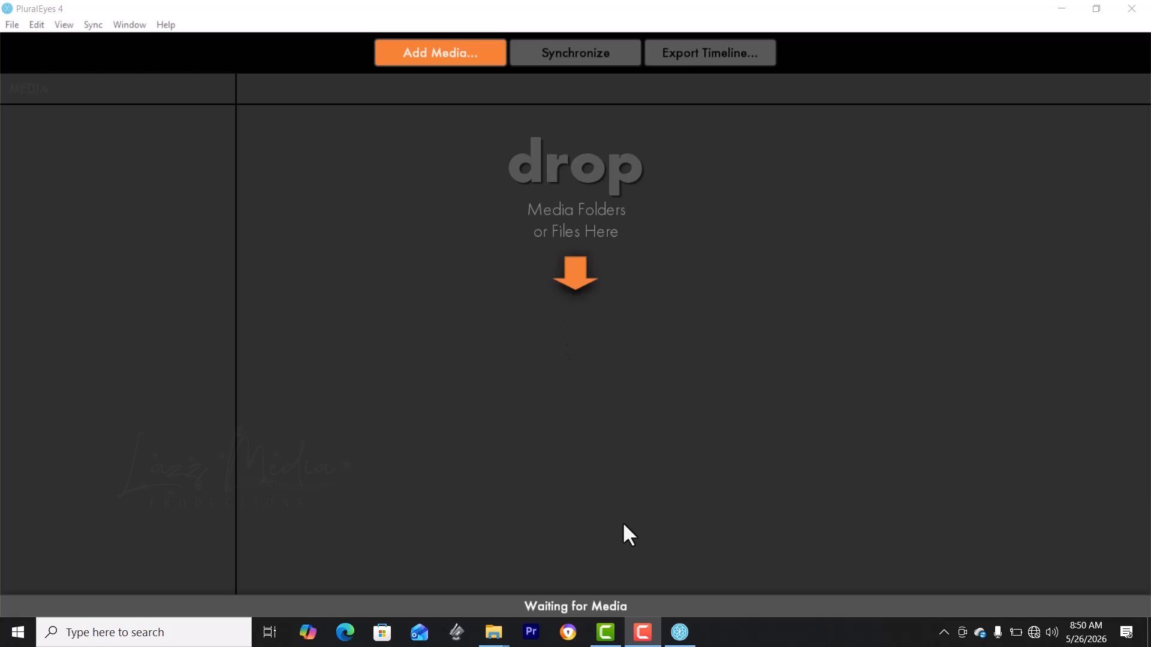
- Switch to File Explorer, open the CARD 1 folder in GENIUS, and add all its clips to the empty PluralEyes project
mouse_move(496, 637)
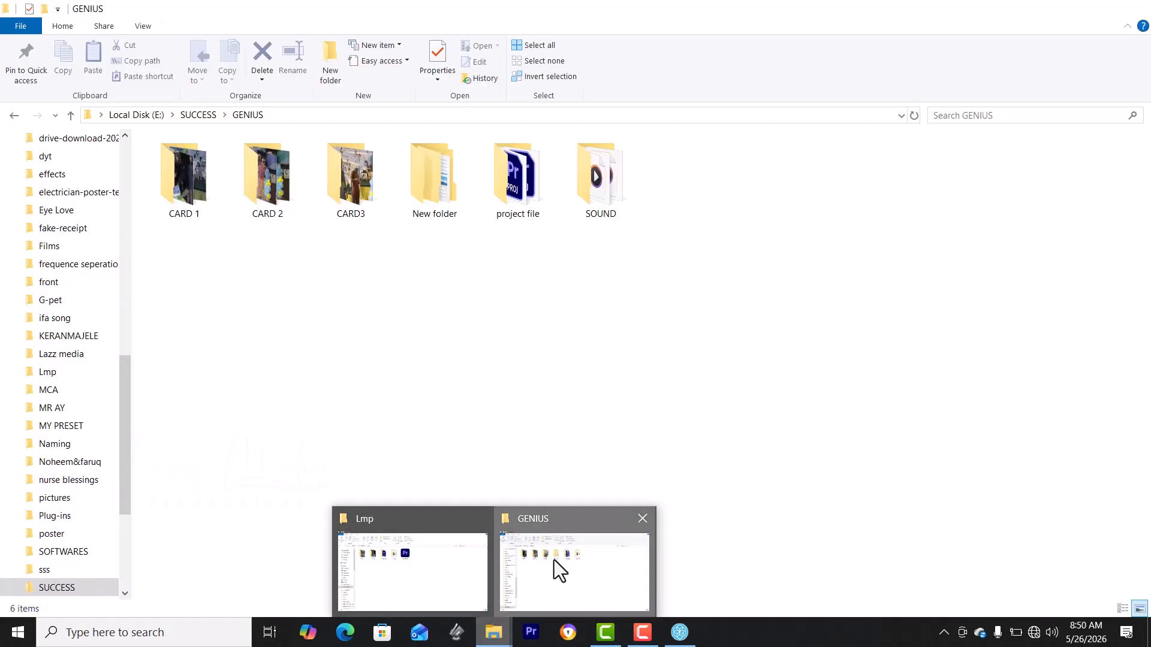
left_click(554, 560)
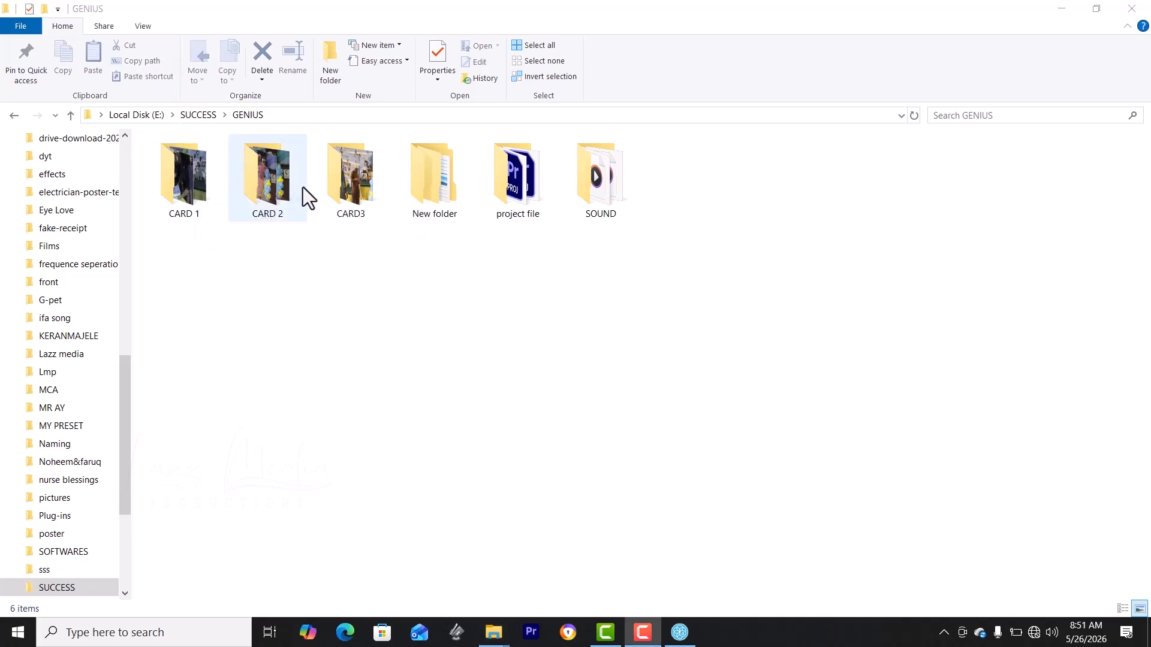
double_click(178, 177)
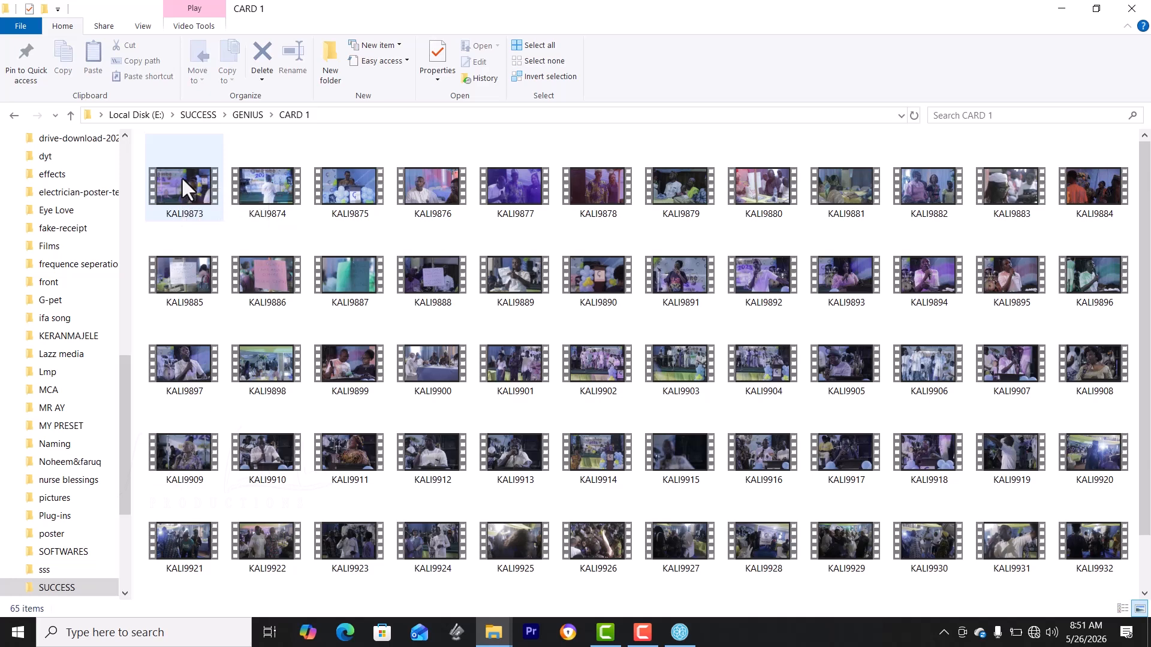
left_click(178, 192)
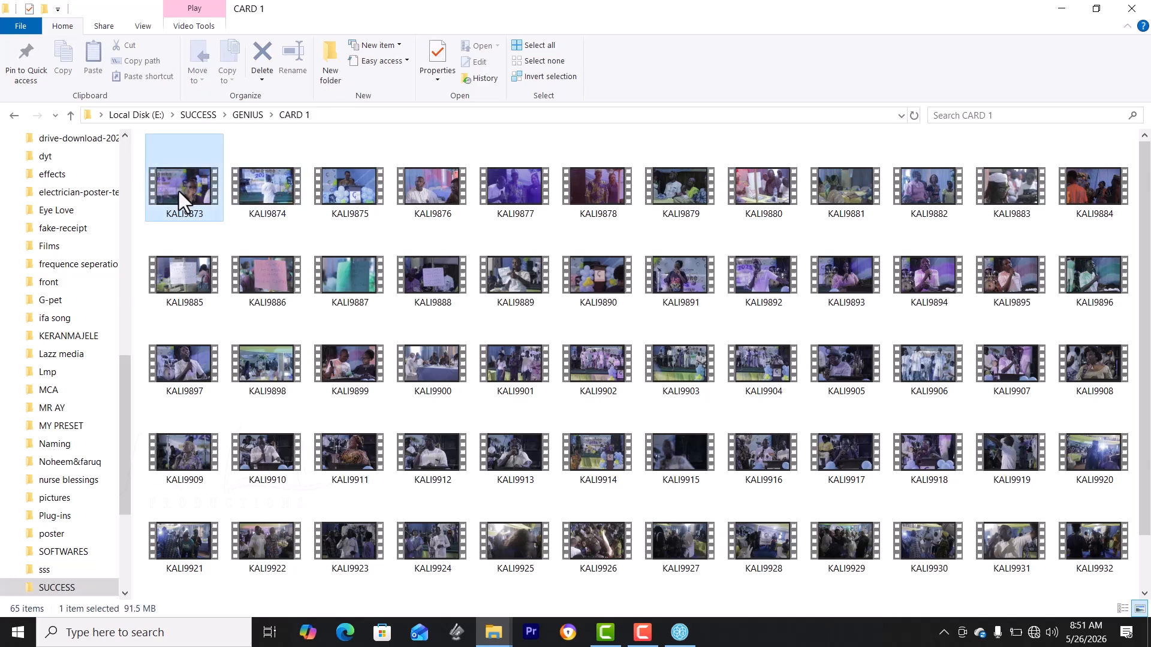
key("ctrl+a")
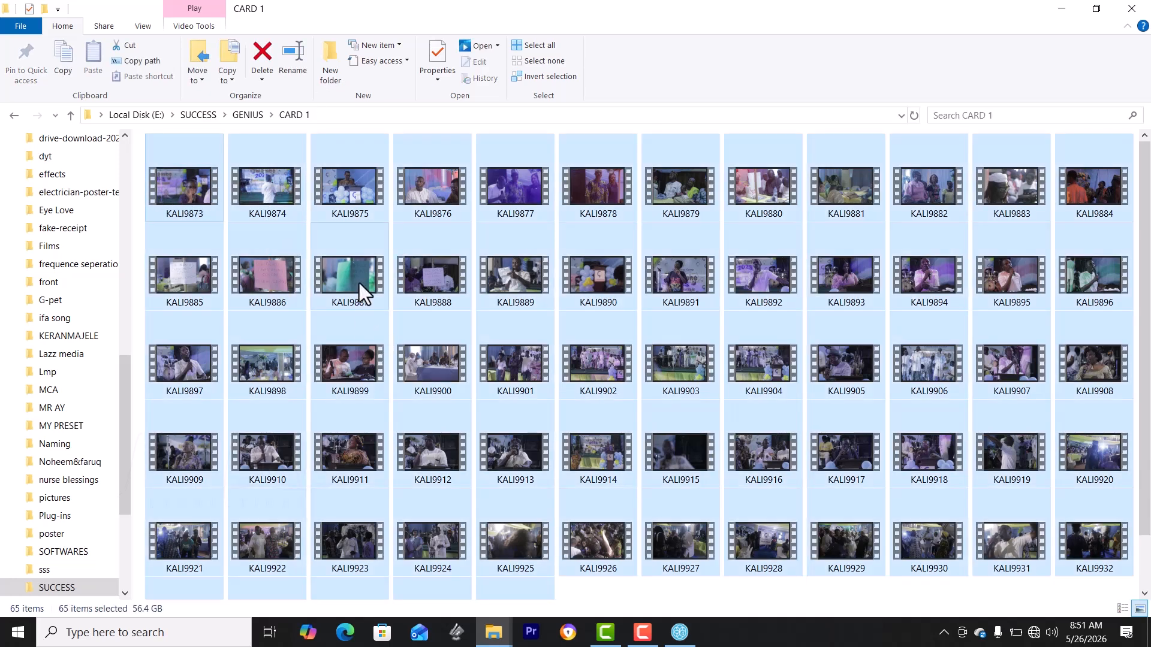
left_click(184, 186)
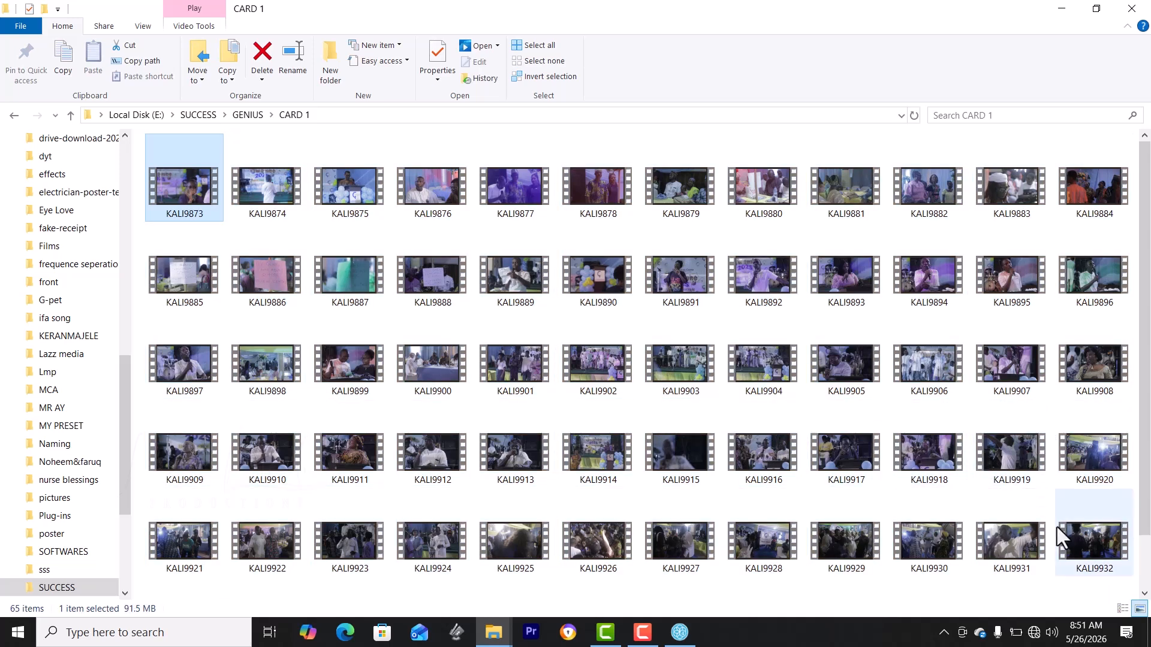
scroll(1020, 537, "down", 1)
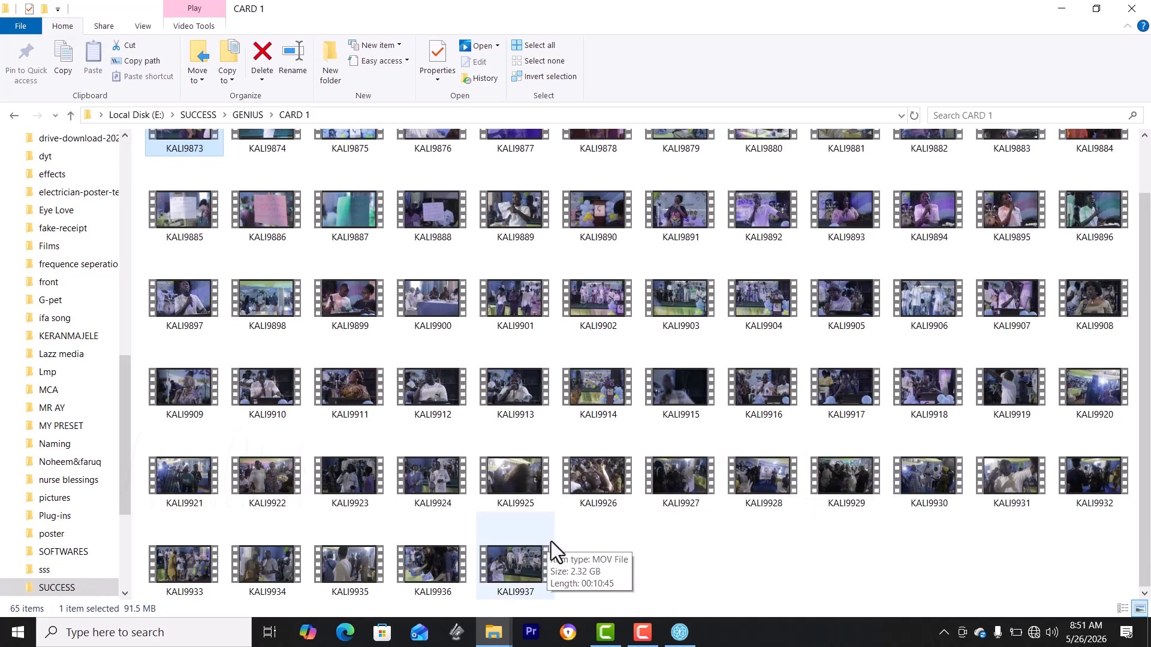
key("ctrl+a")
left_click_drag(518, 478, 617, 354)
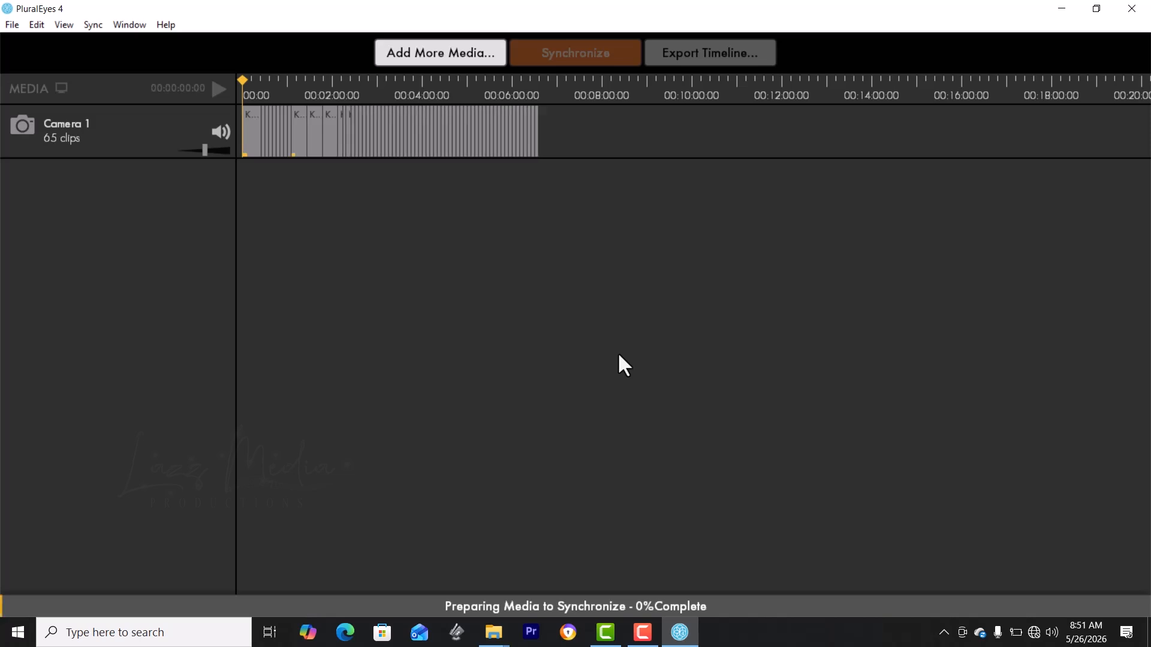
- Switch to File Explorer, open the CARD 2 folder in GENIUS, and add all its clips to the PluralEyes project
mouse_move(503, 629)
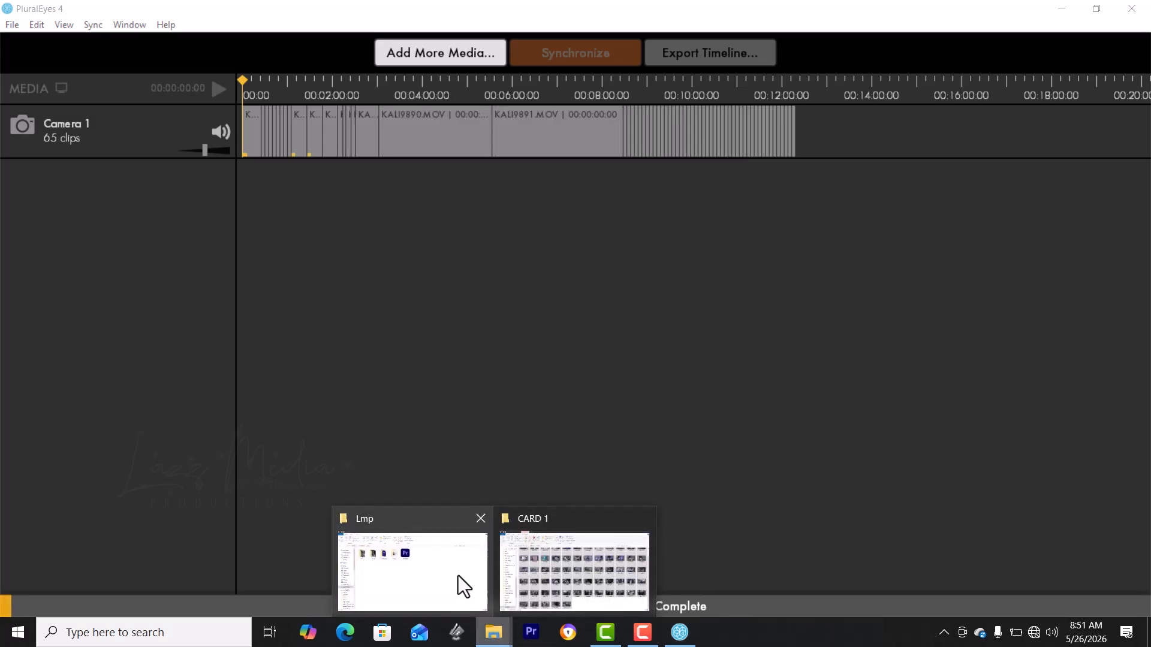
left_click(536, 573)
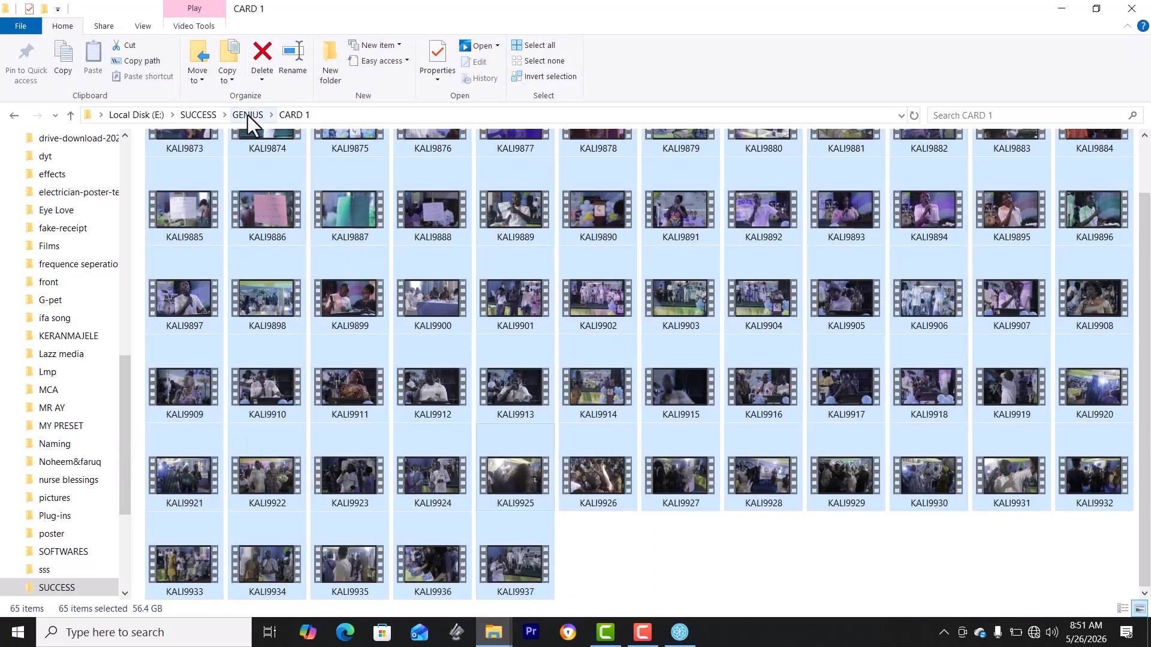
left_click(247, 116)
left_click(275, 191)
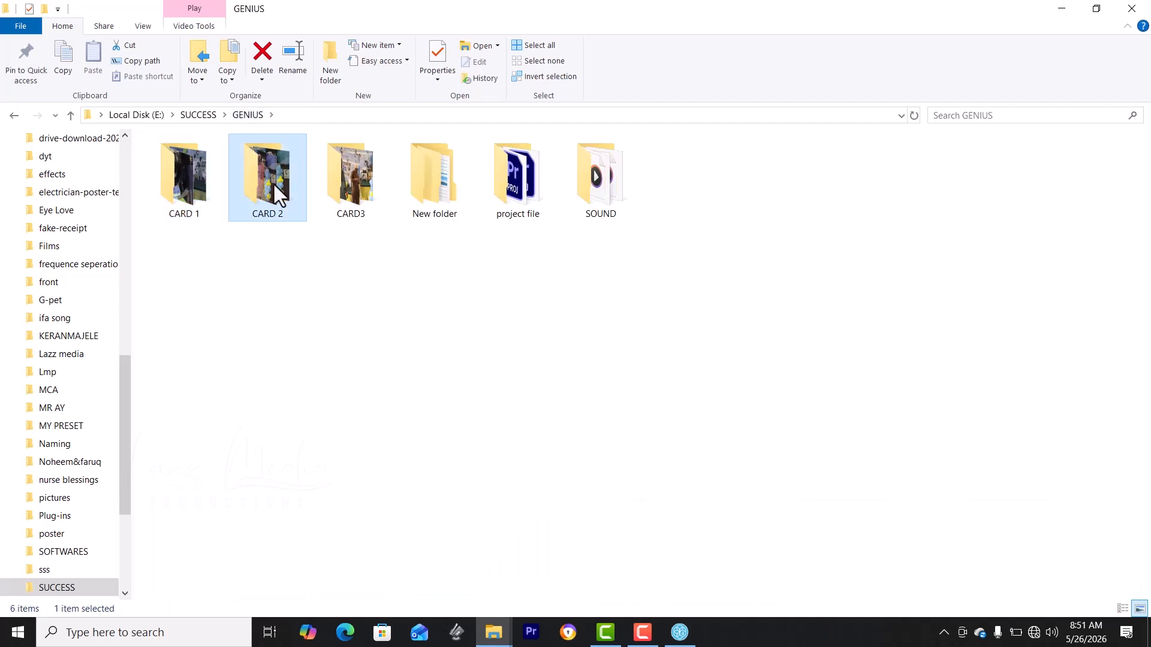
double_click(273, 183)
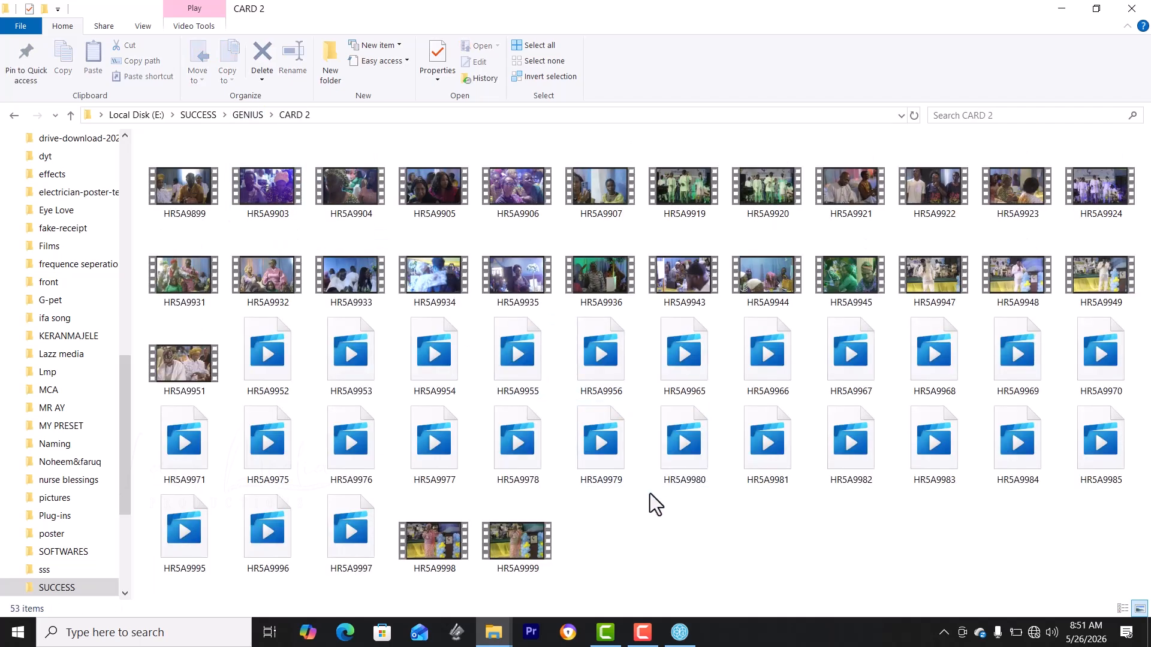
key("ctrl+a")
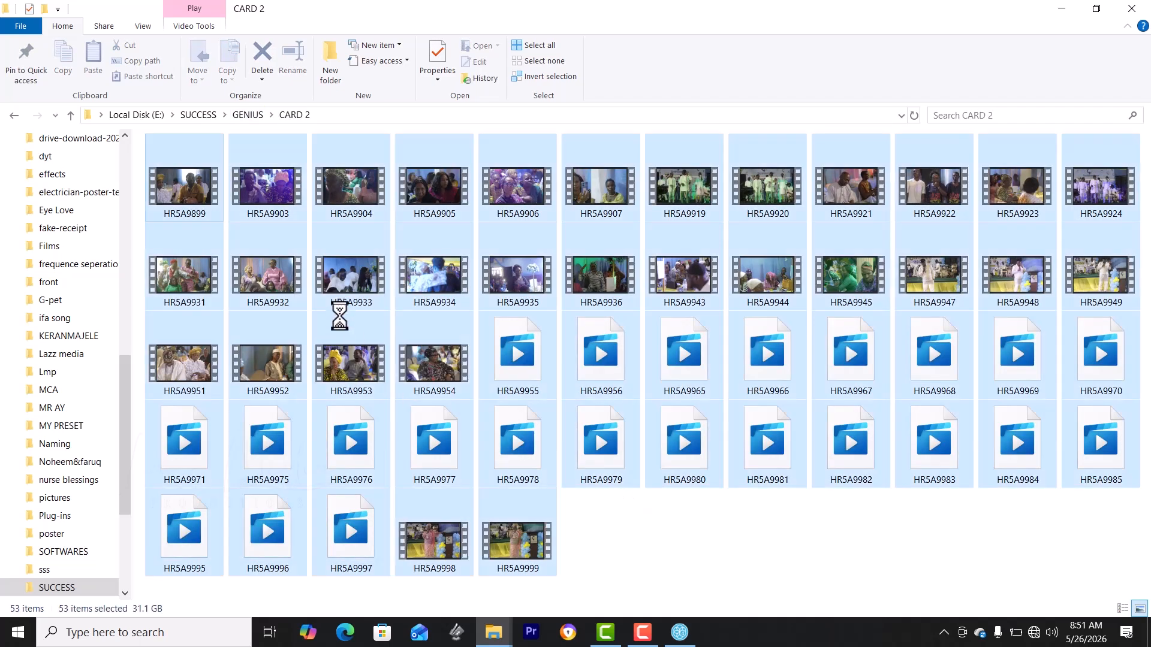
left_click_drag(431, 365, 549, 389)
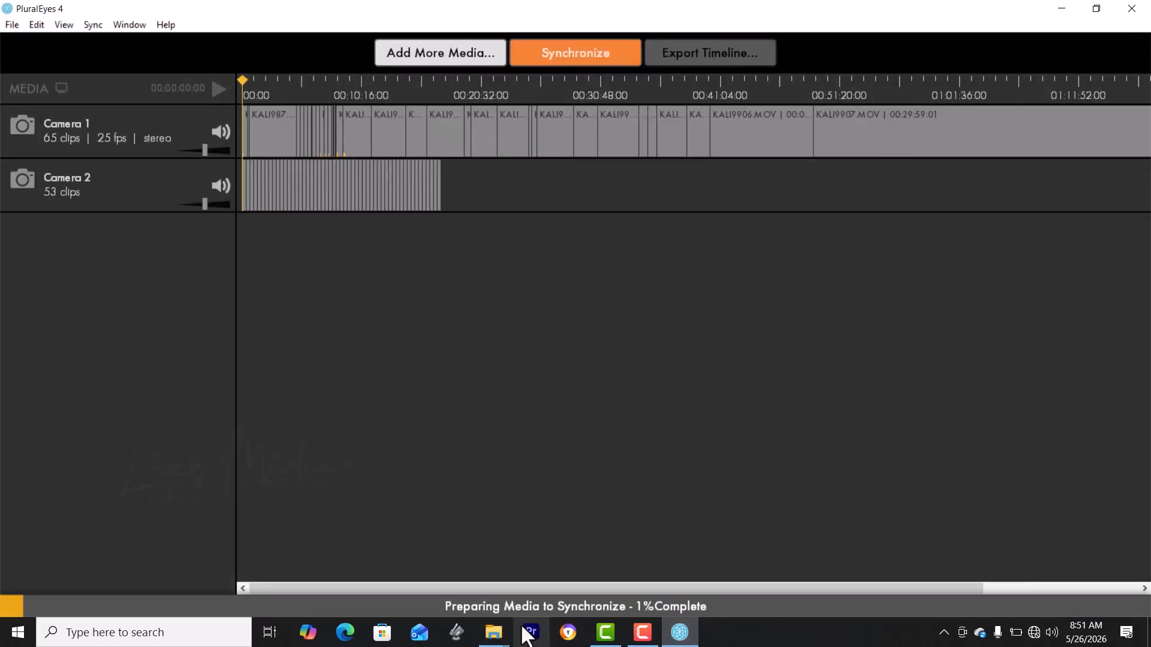
- Switch back to File Explorer, open the SOUND folder in GENIUS, and add all six audio files to the PluralEyes project
left_click(502, 632)
left_click(548, 579)
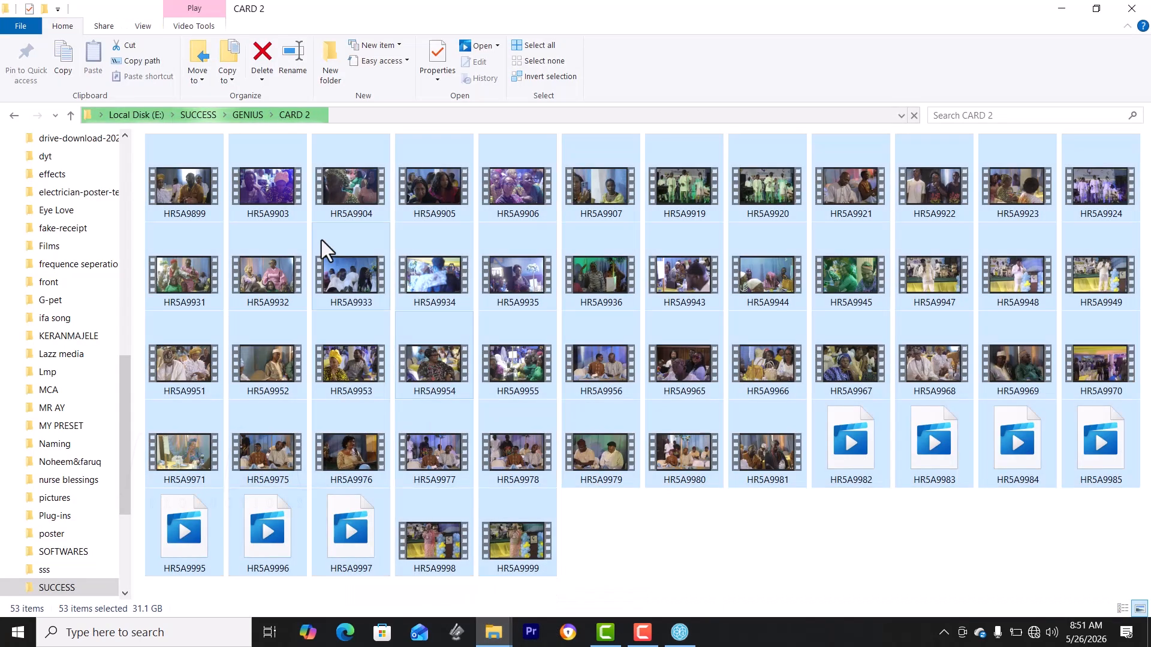
left_click(253, 116)
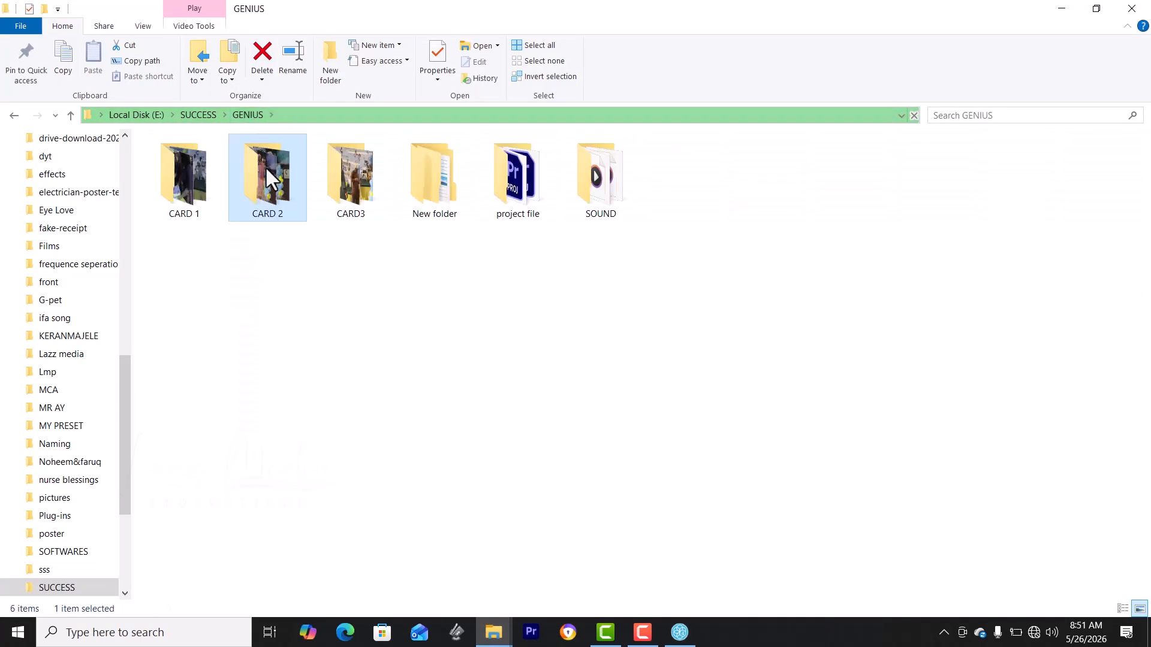
double_click(596, 190)
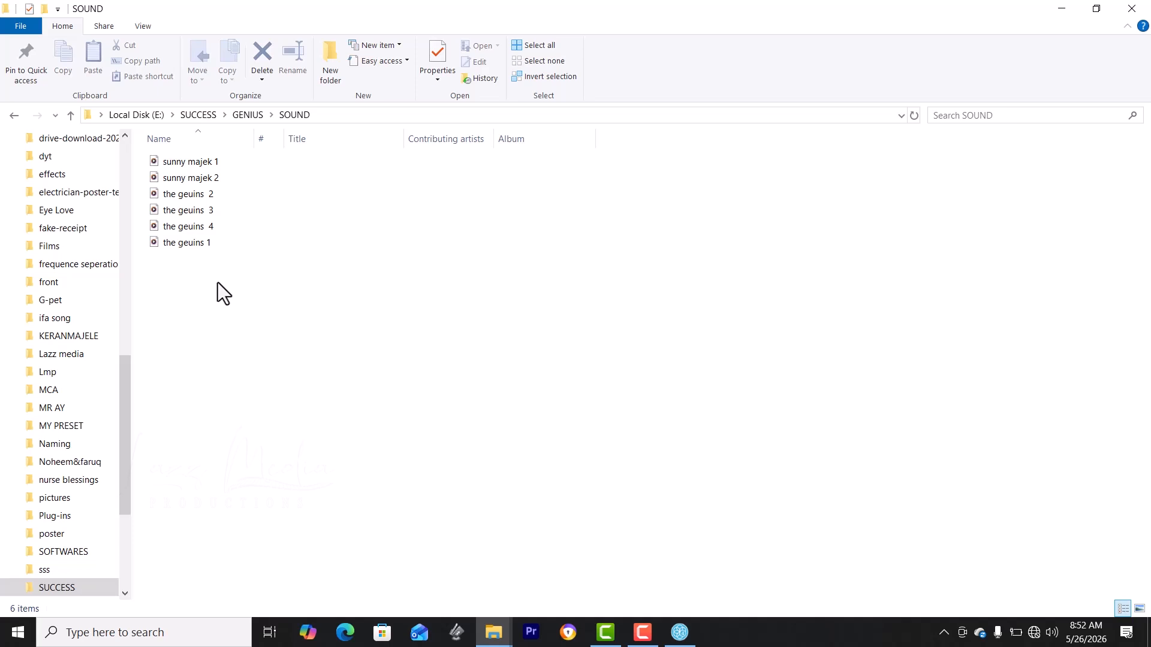
left_click_drag(217, 286, 245, 118)
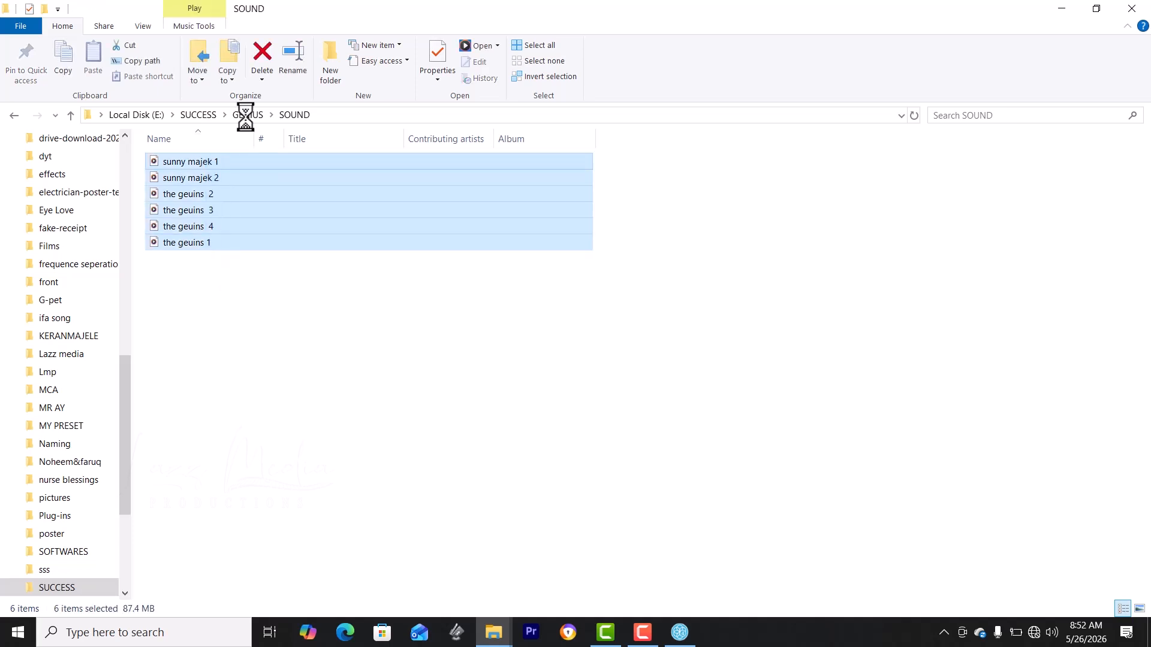
left_click(246, 115)
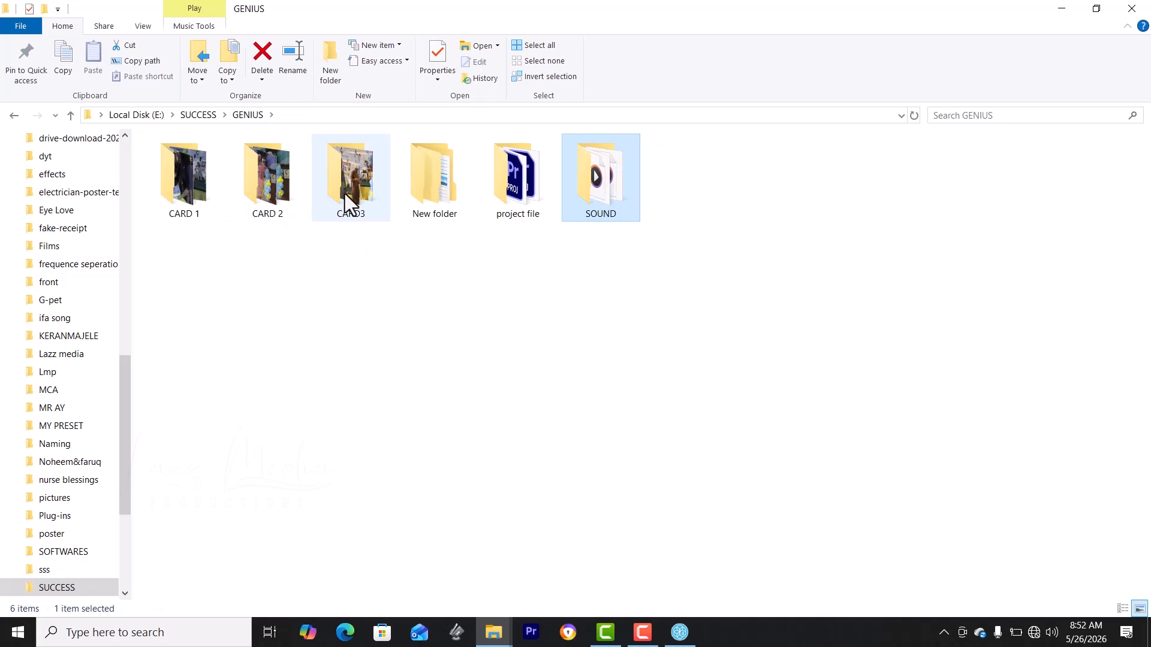
double_click(600, 184)
left_click_drag(198, 283, 186, 250)
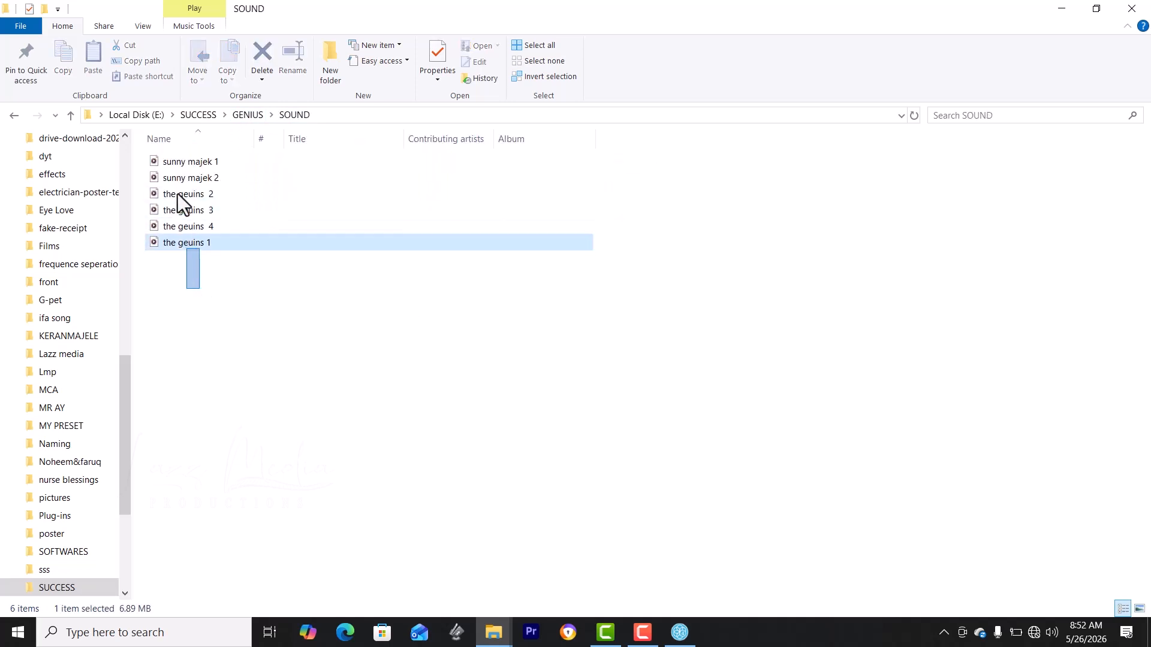
left_click_drag(176, 155, 532, 379)
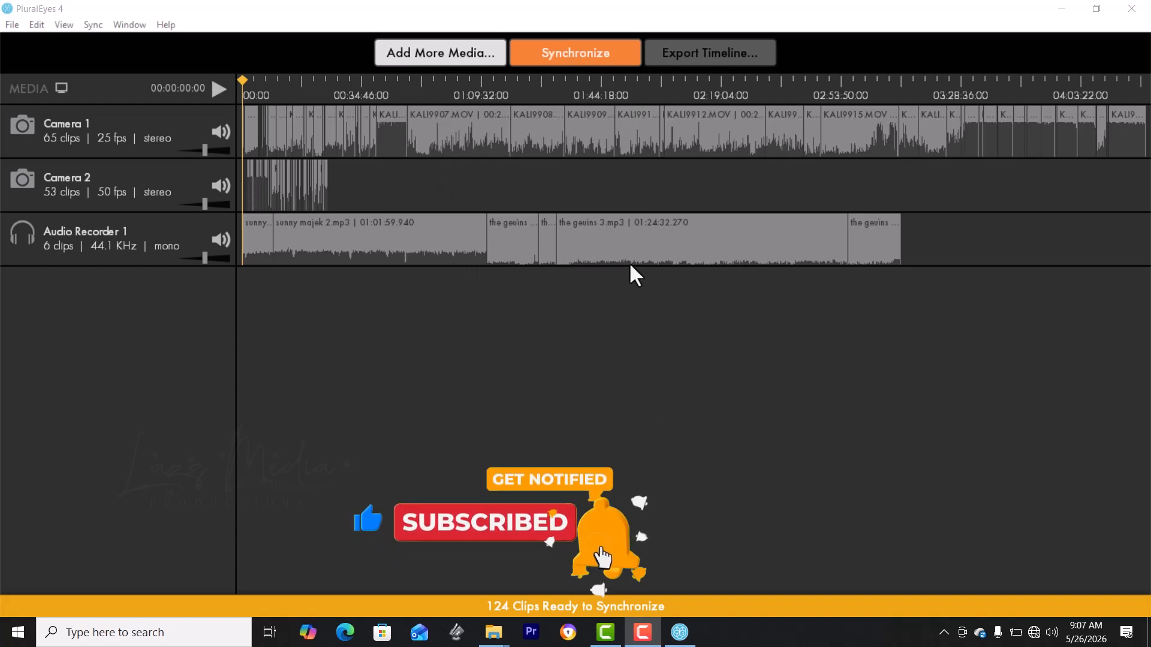
- Synchronize all the camera and recorder clips and review the result along the whole timeline
left_click(574, 50)
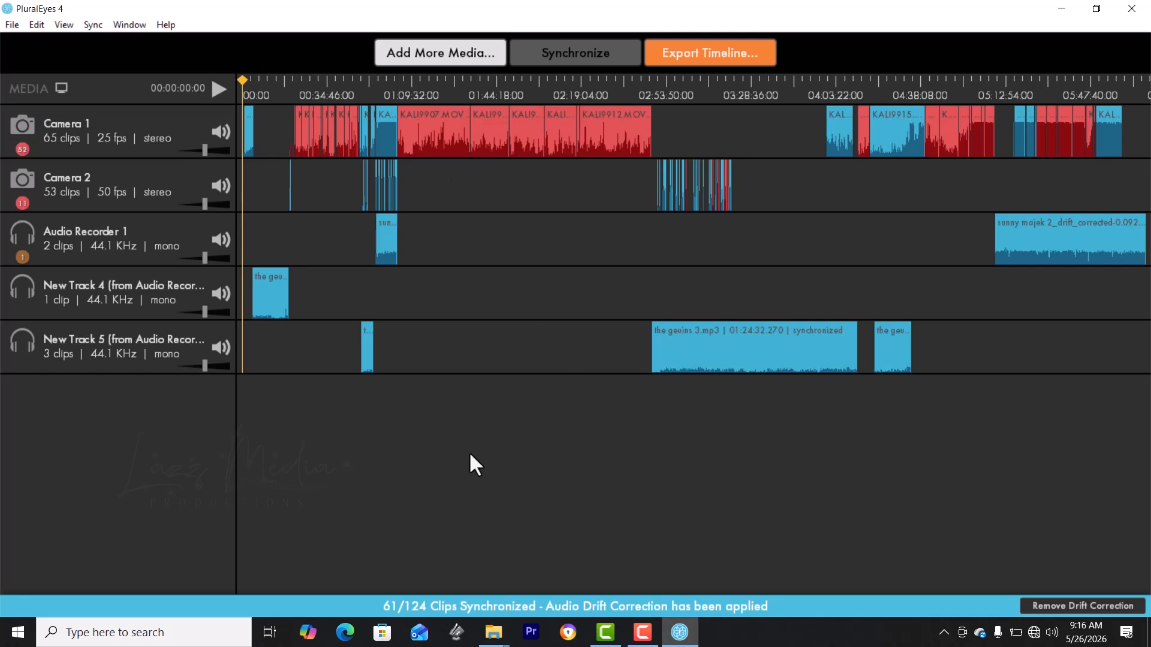
key("ctrl+=")
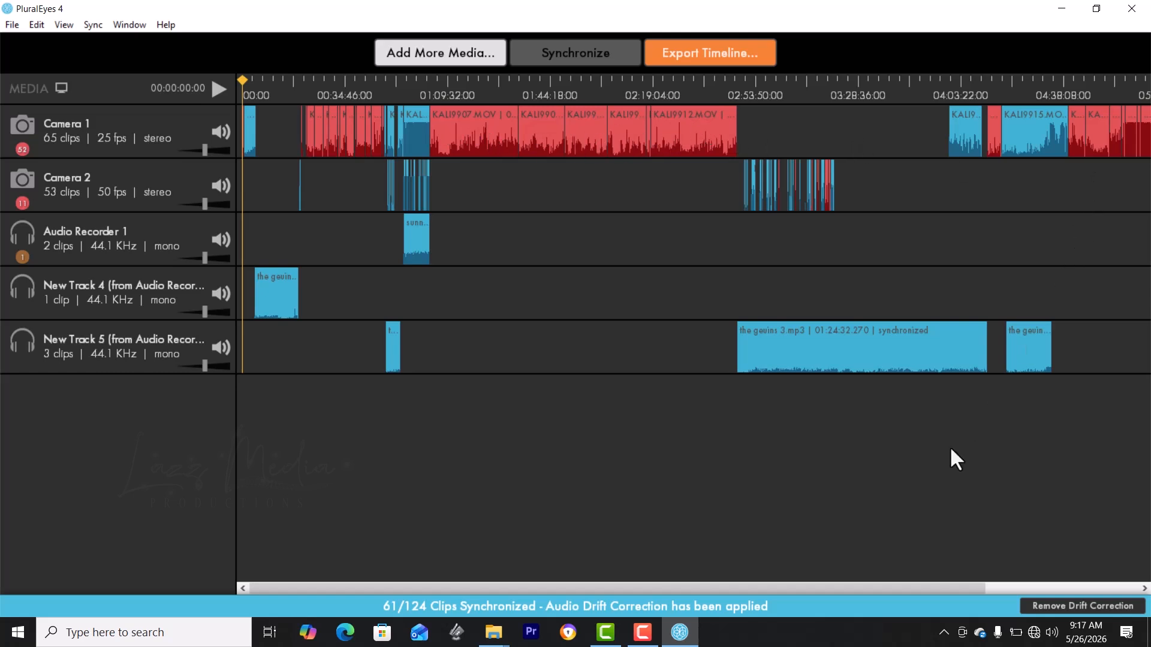
left_click_drag(889, 584, 1128, 585)
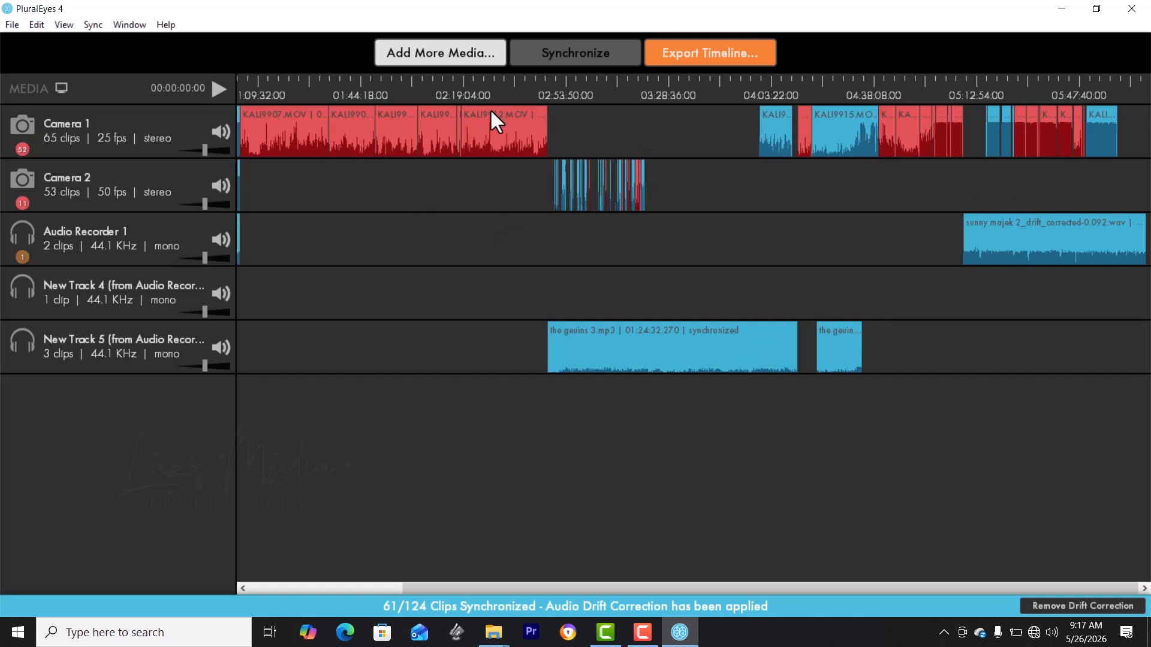
- Export the synced timeline in Premiere Pro format as event in the Lmp folder on drive E, then minimize the folder window
left_click(694, 59)
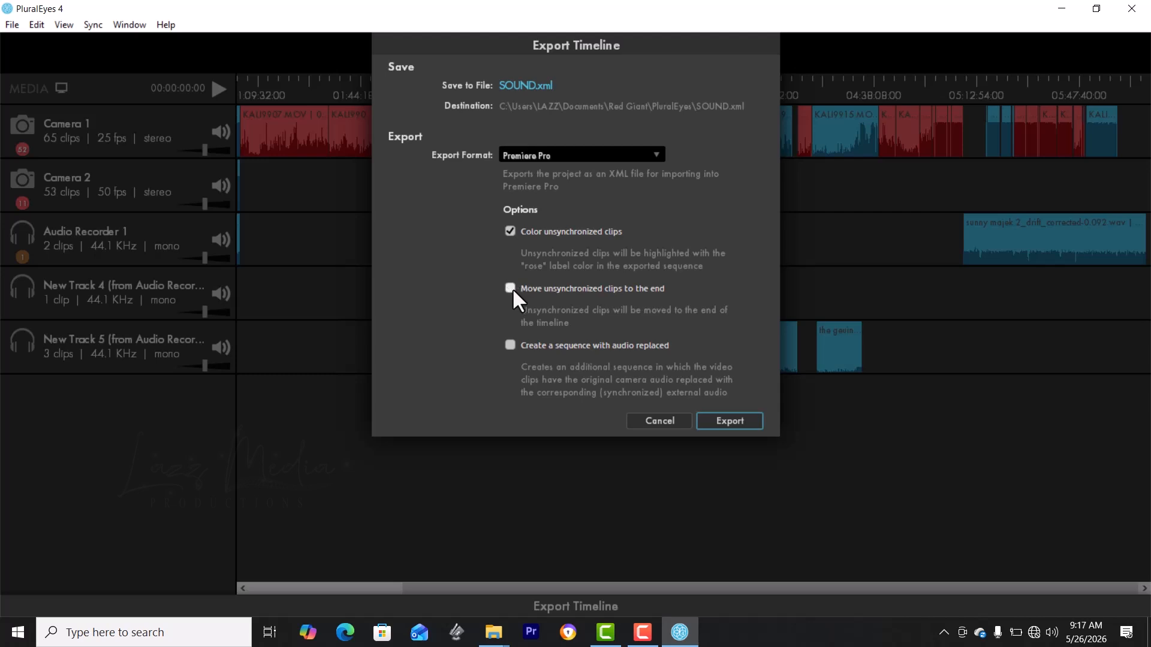
left_click(537, 88)
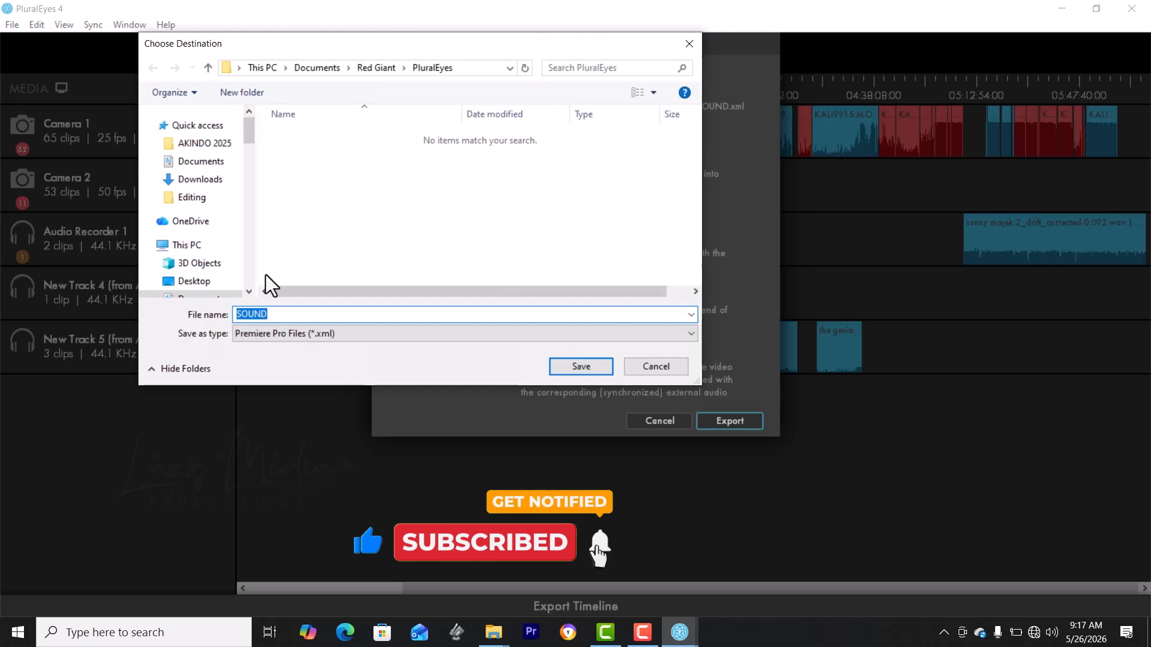
scroll(225, 240, "down", 3)
scroll(226, 242, "down", 5)
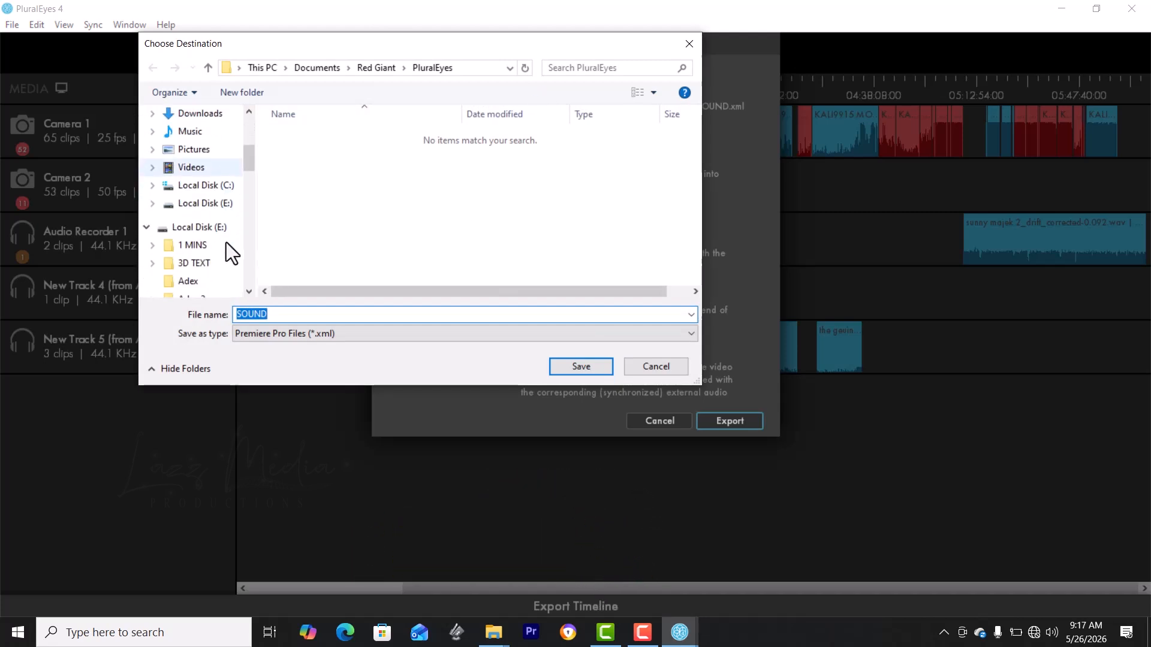
left_click(201, 191)
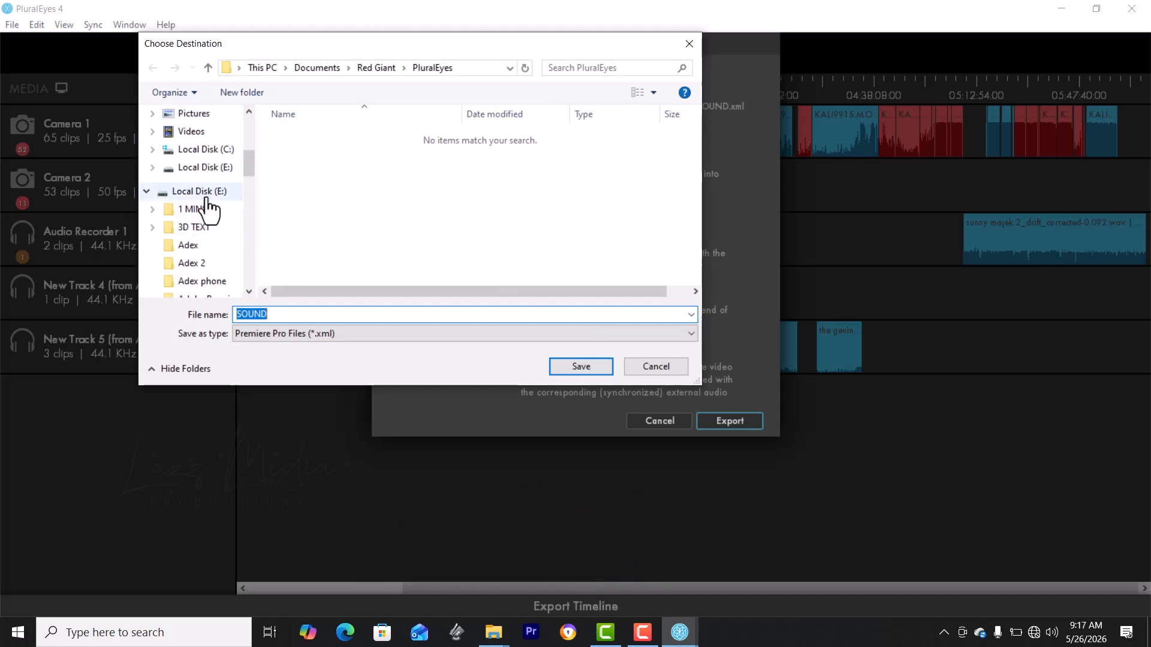
scroll(390, 211, "down", 1)
scroll(393, 222, "down", 12)
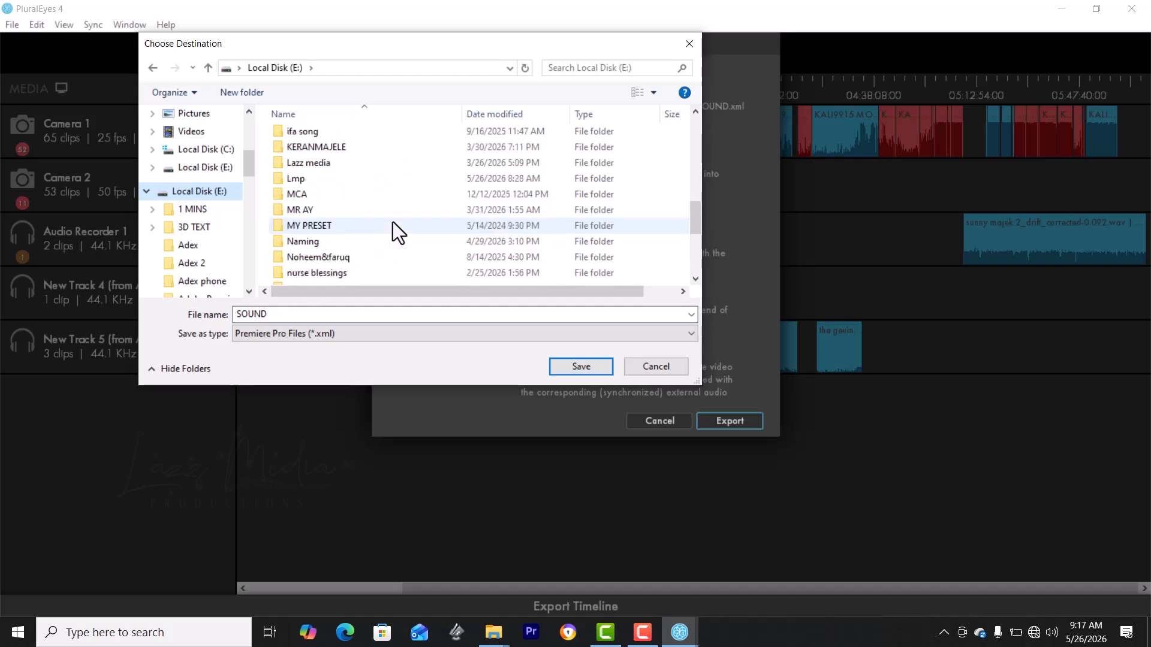
double_click(339, 179)
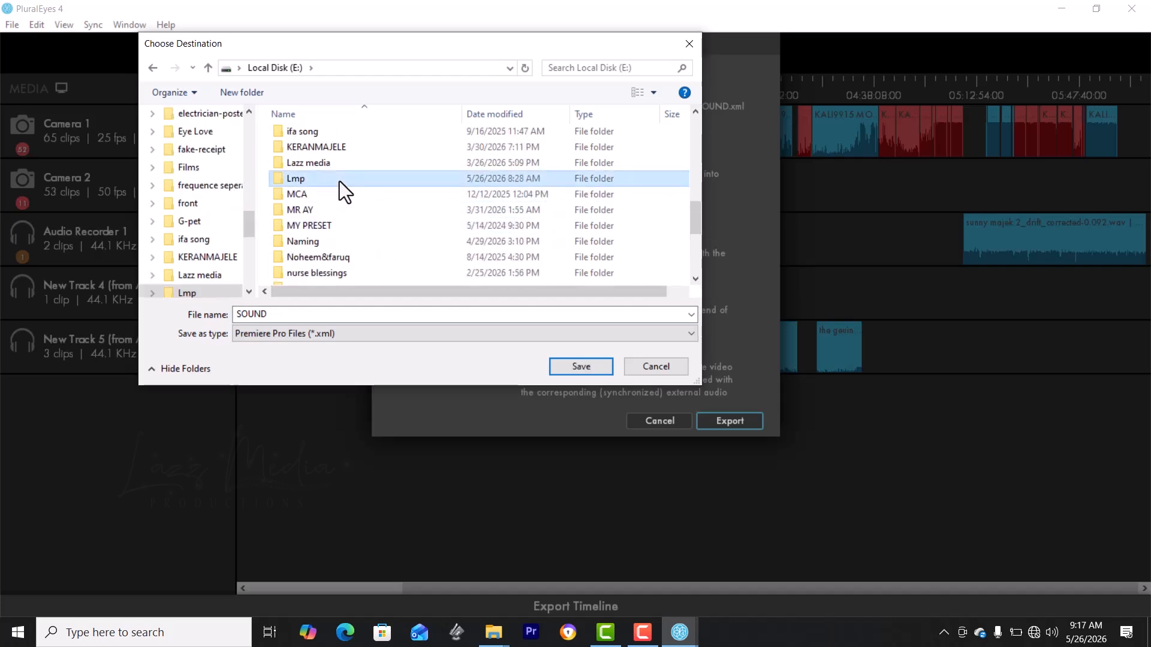
double_click(392, 315)
type("event")
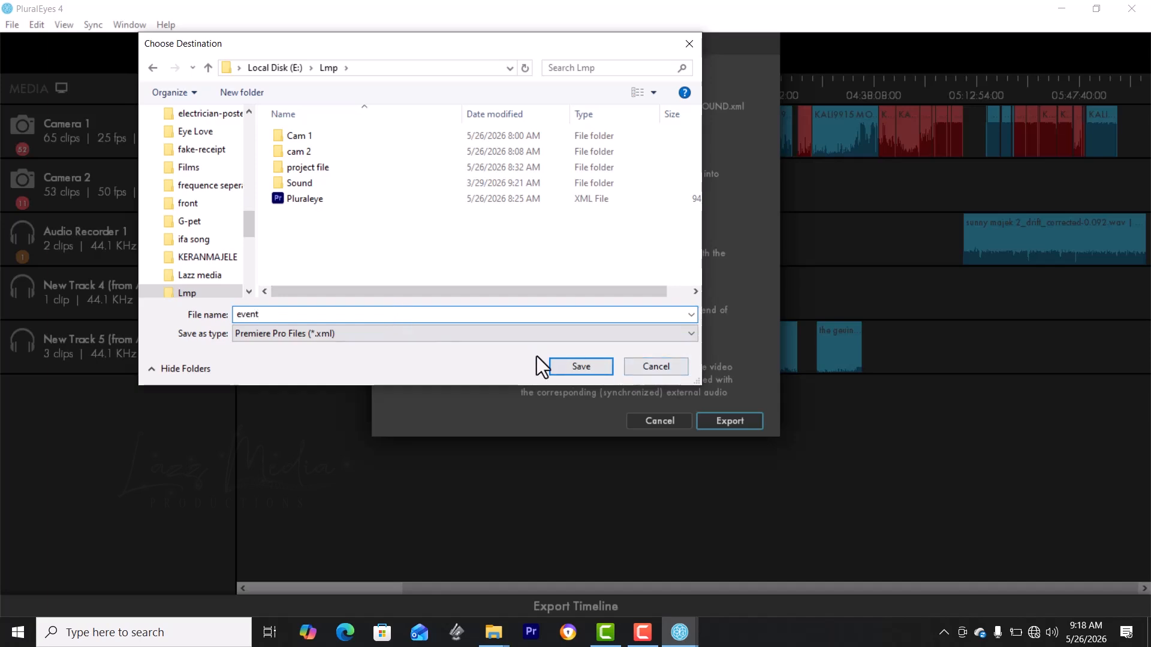
left_click(576, 368)
left_click(724, 416)
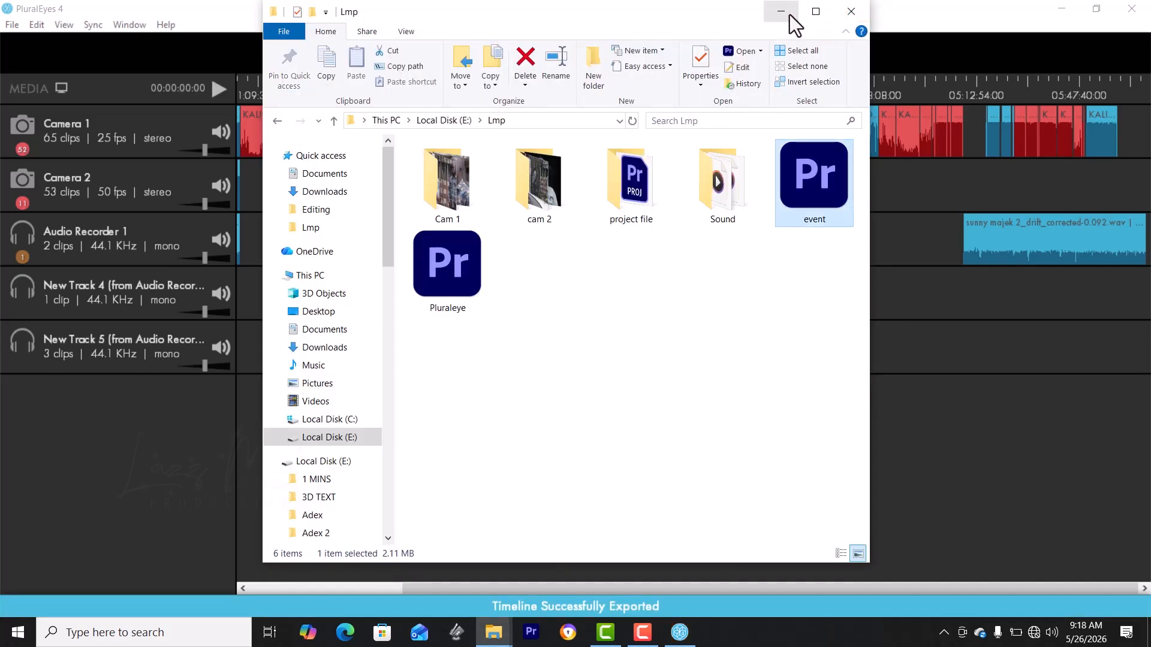
left_click(781, 12)
- Export the timeline again with unsynchronized clips moved to the end, as event 1 in the Lmp folder, and minimize the folder window
left_click(679, 54)
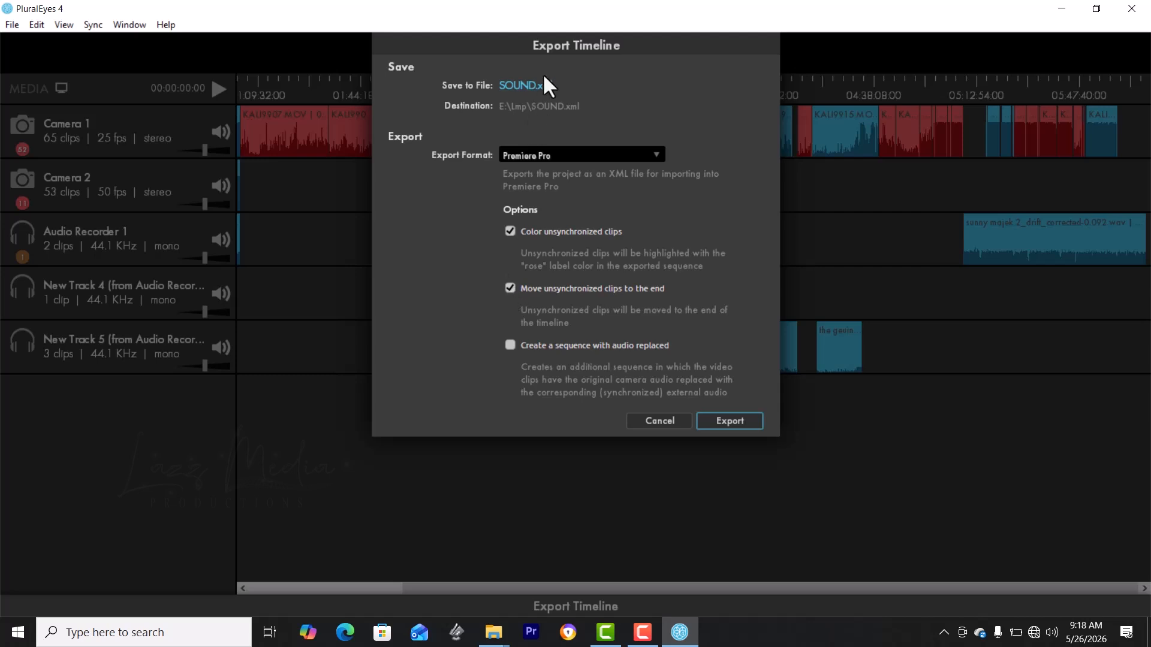
left_click(531, 87)
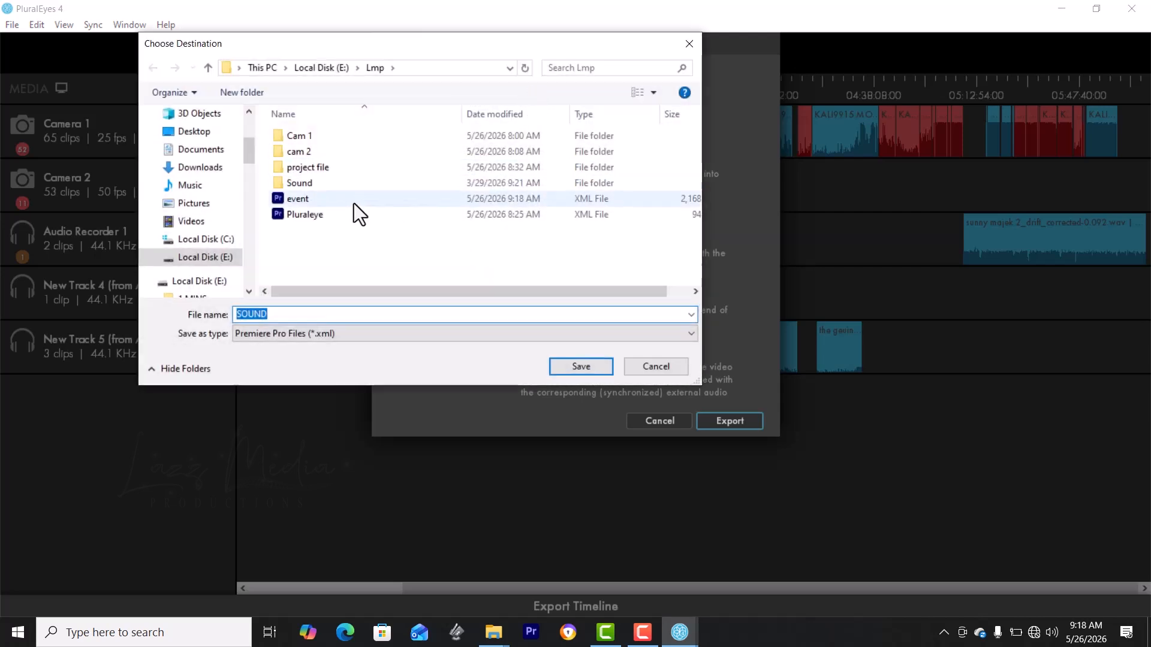
left_click(309, 203)
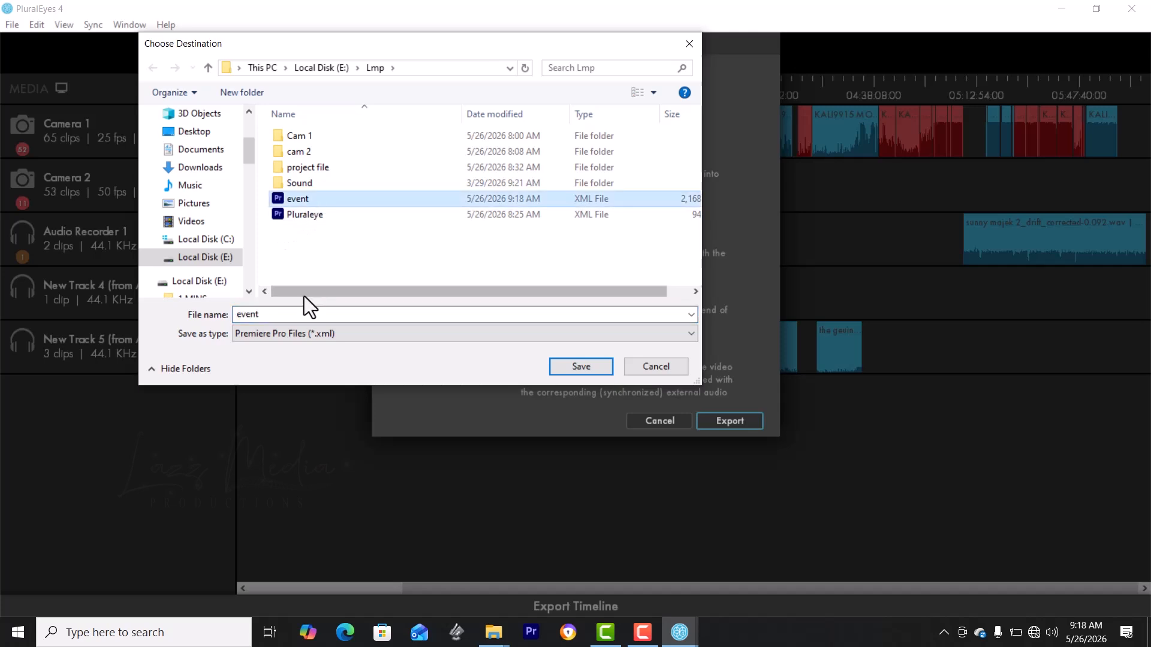
left_click(304, 314)
left_click(304, 314)
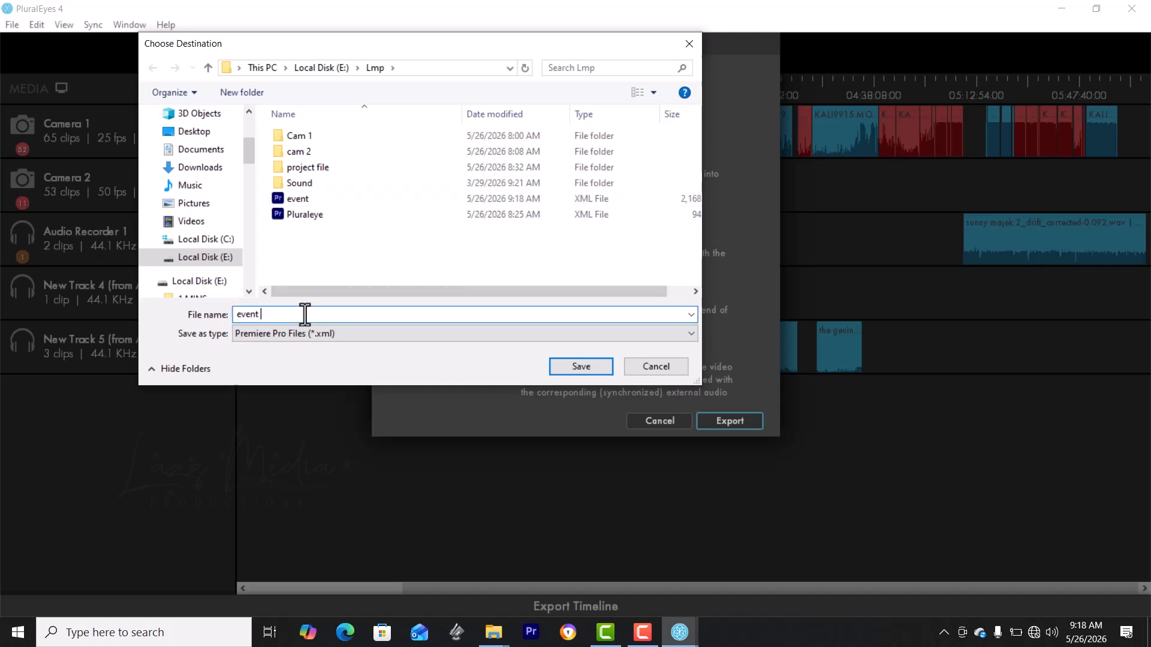
type("1")
left_click(595, 368)
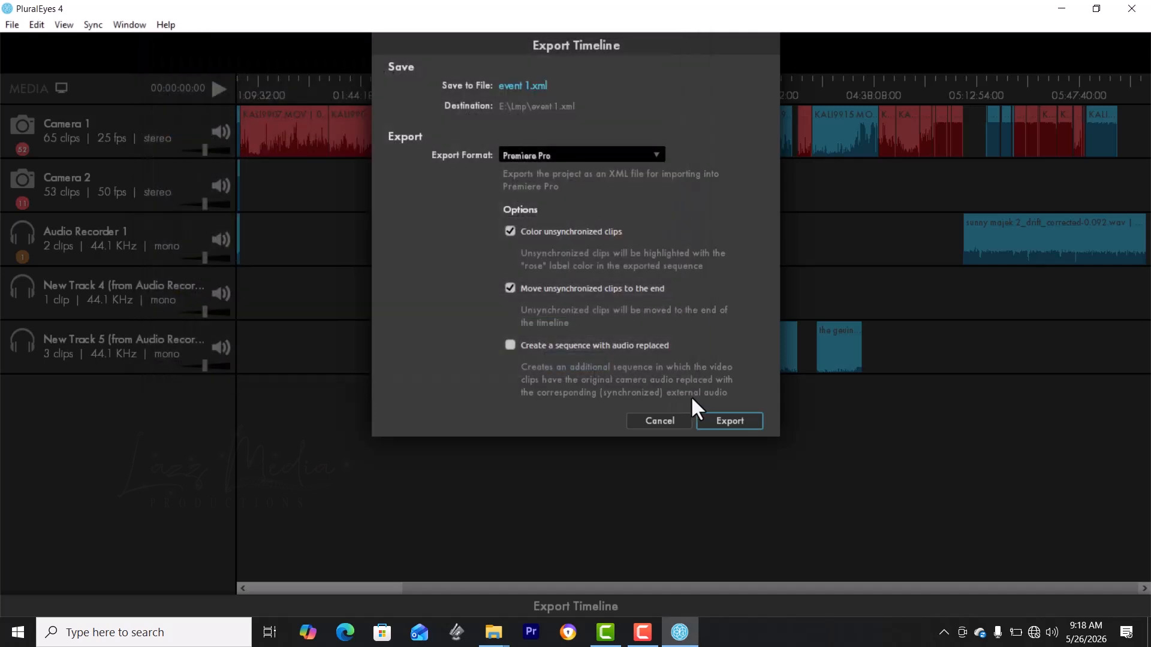
left_click(716, 418)
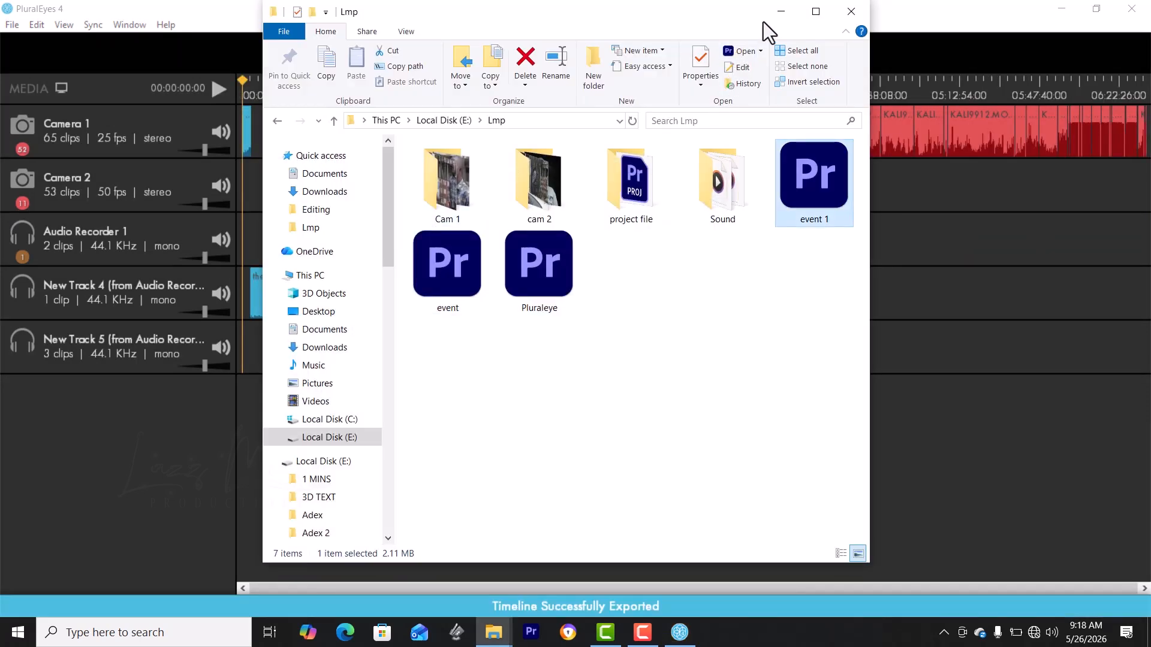
left_click(781, 12)
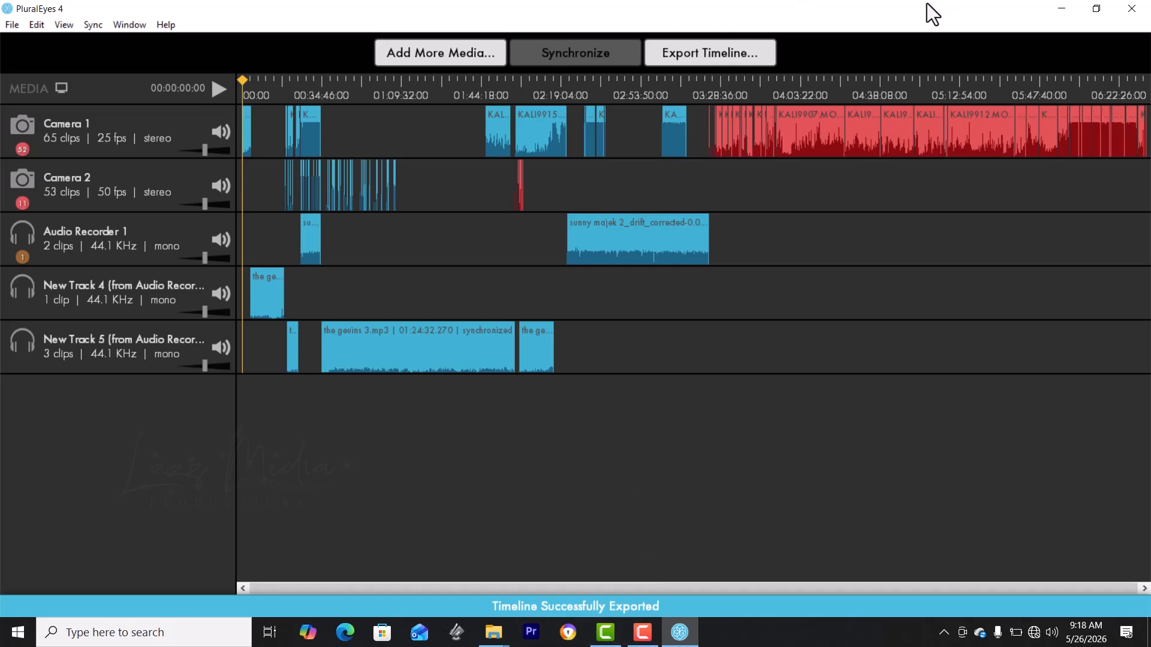
- Close PluralEyes, switch to Premiere Pro, and open the recent Pluraleye project
left_click(1131, 8)
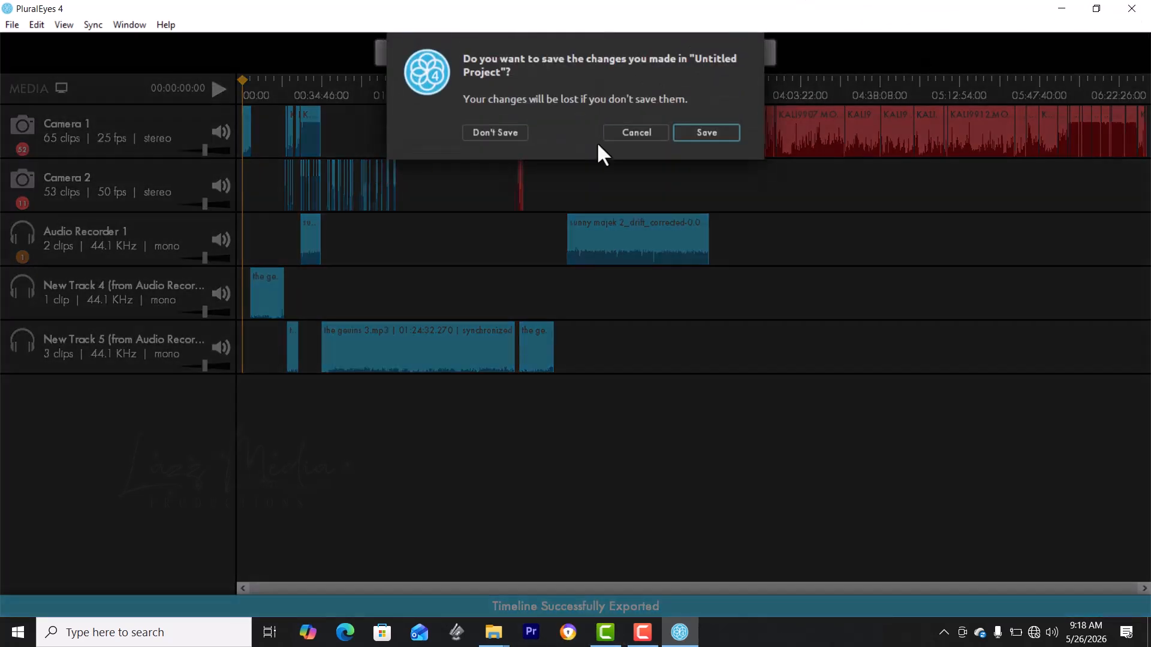
left_click(532, 641)
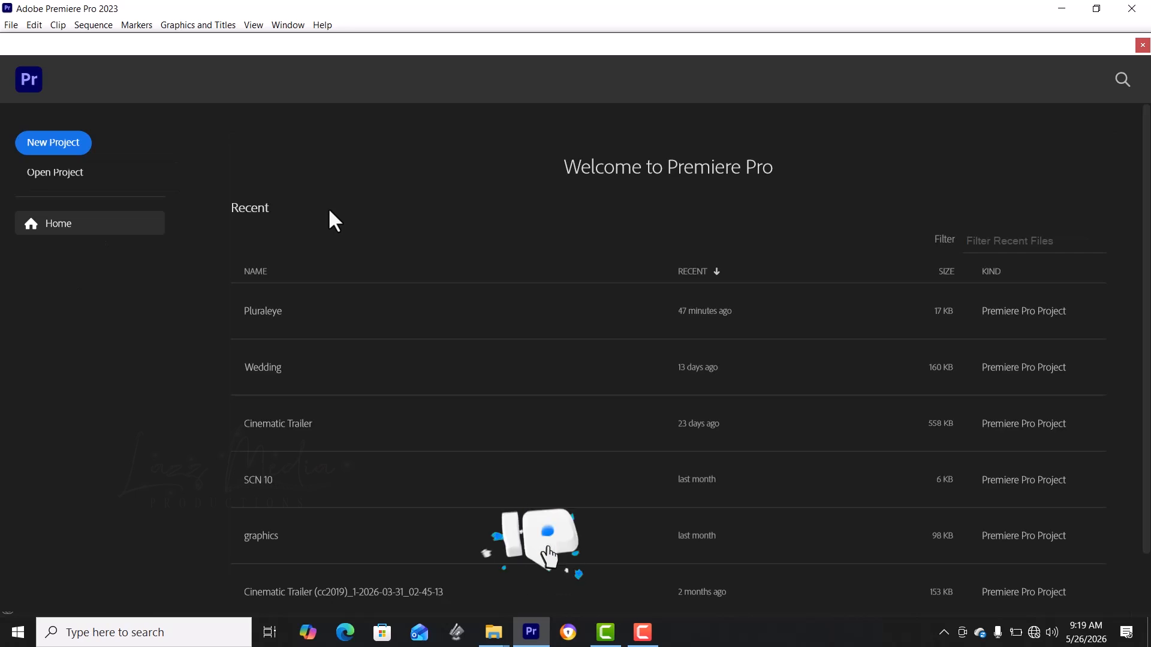
left_click(316, 317)
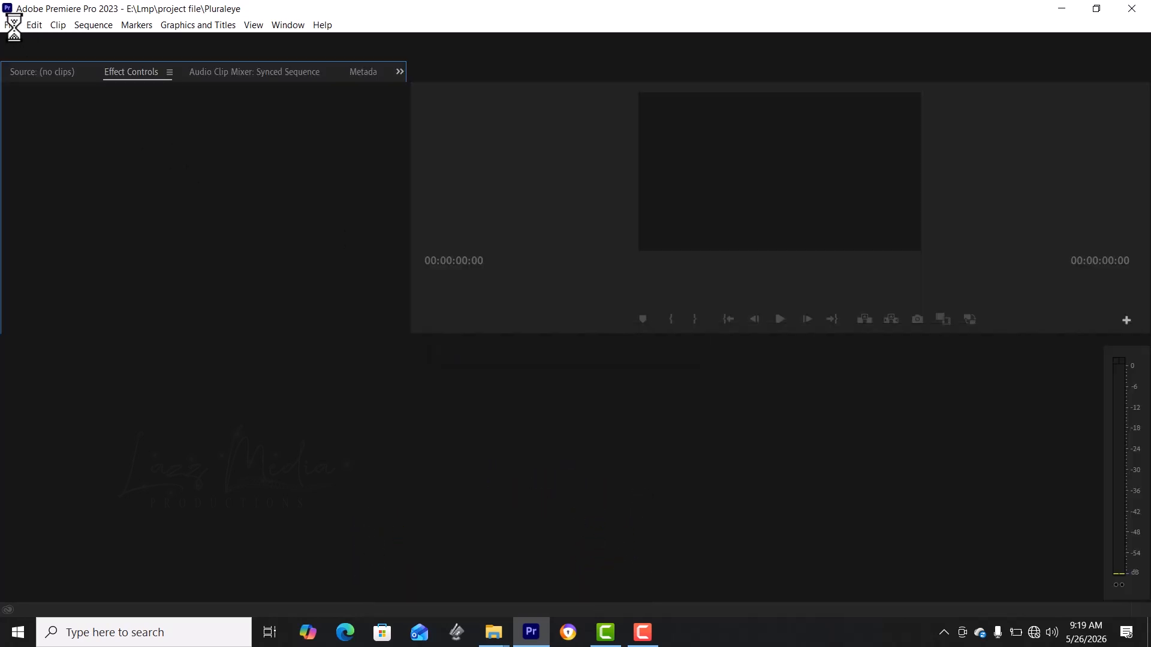
- Close the Pluraleye project and create a new project named event in the E:\Lmp\project file folder
left_click(14, 29)
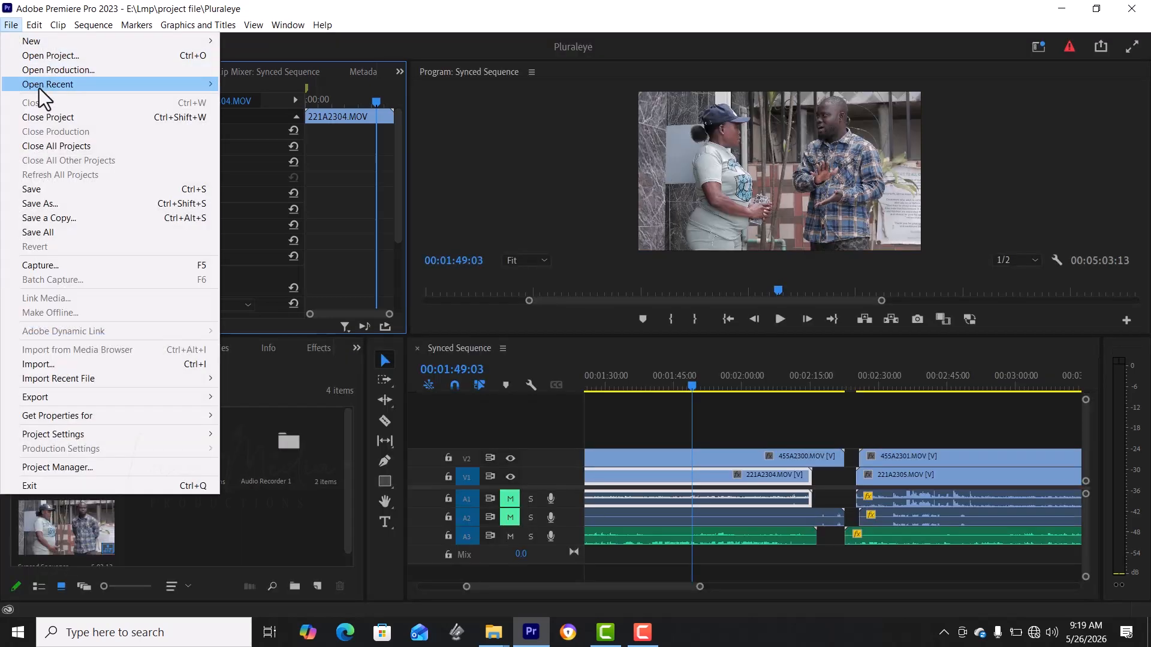
left_click(46, 117)
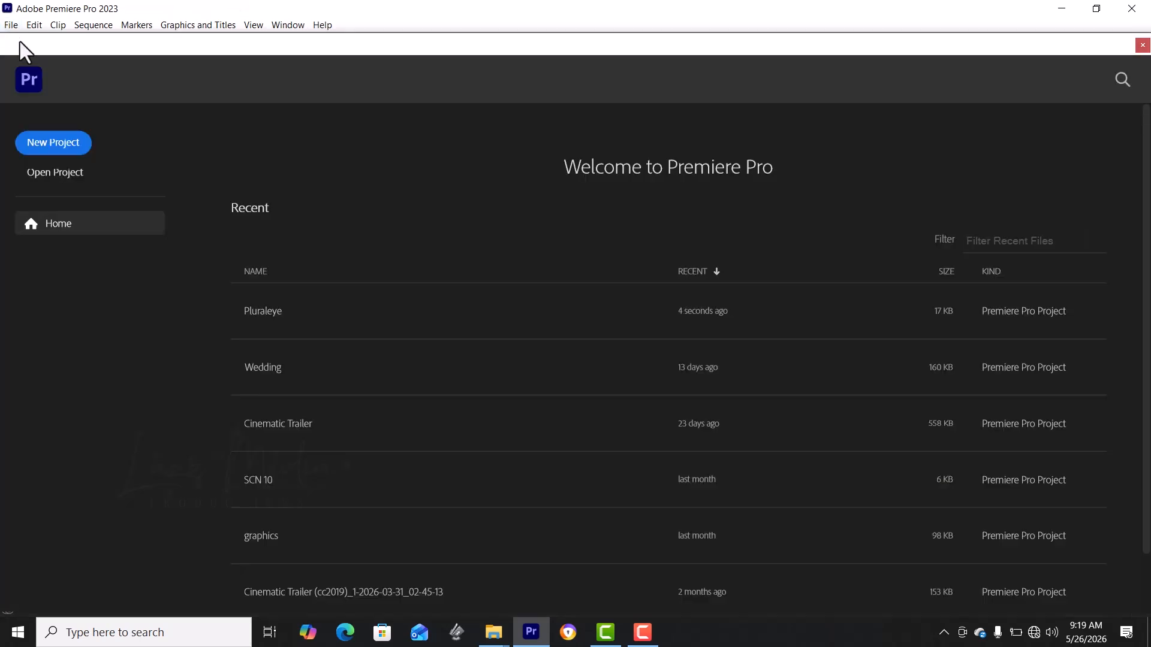
left_click(63, 174)
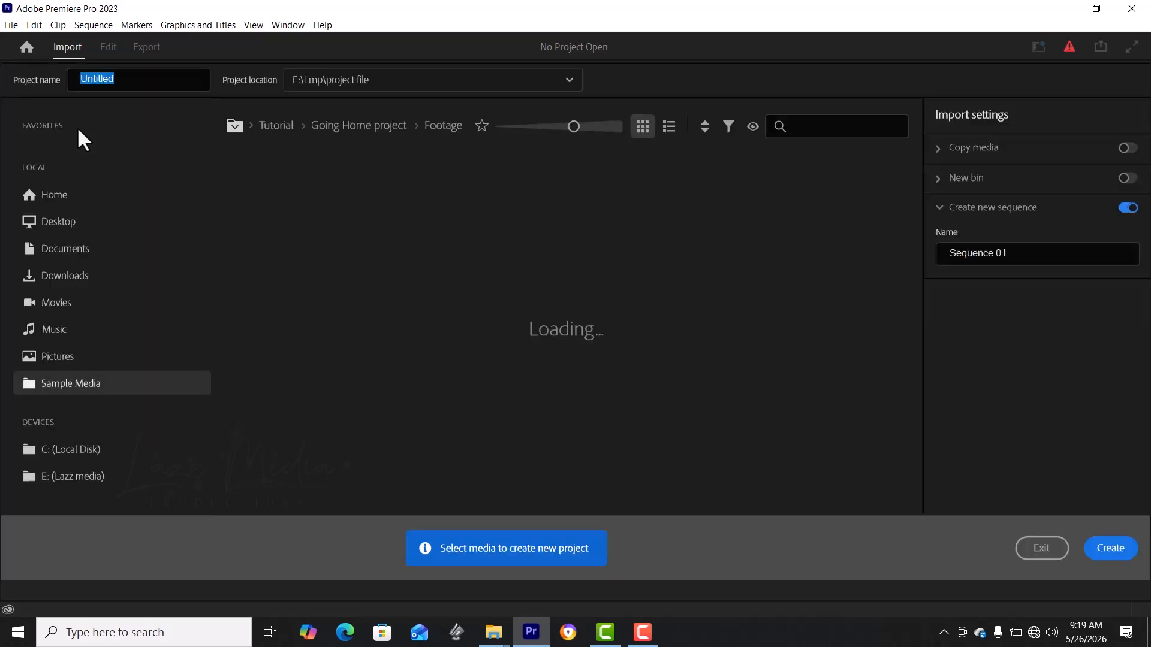
type("eve")
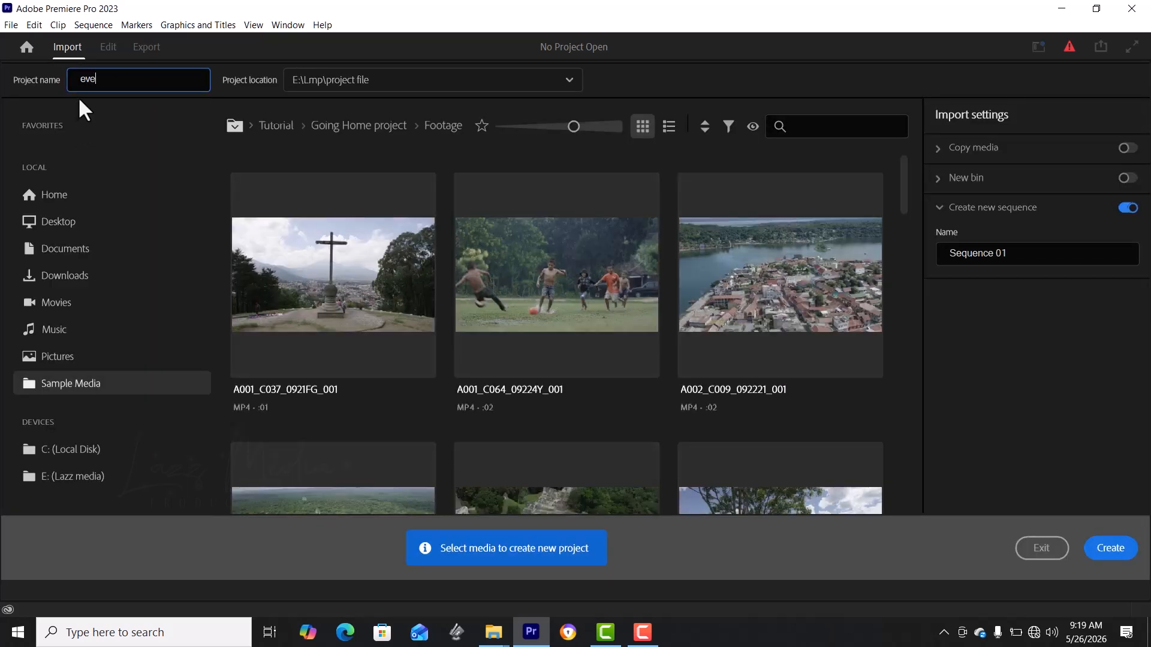
type("nt")
left_click(1120, 548)
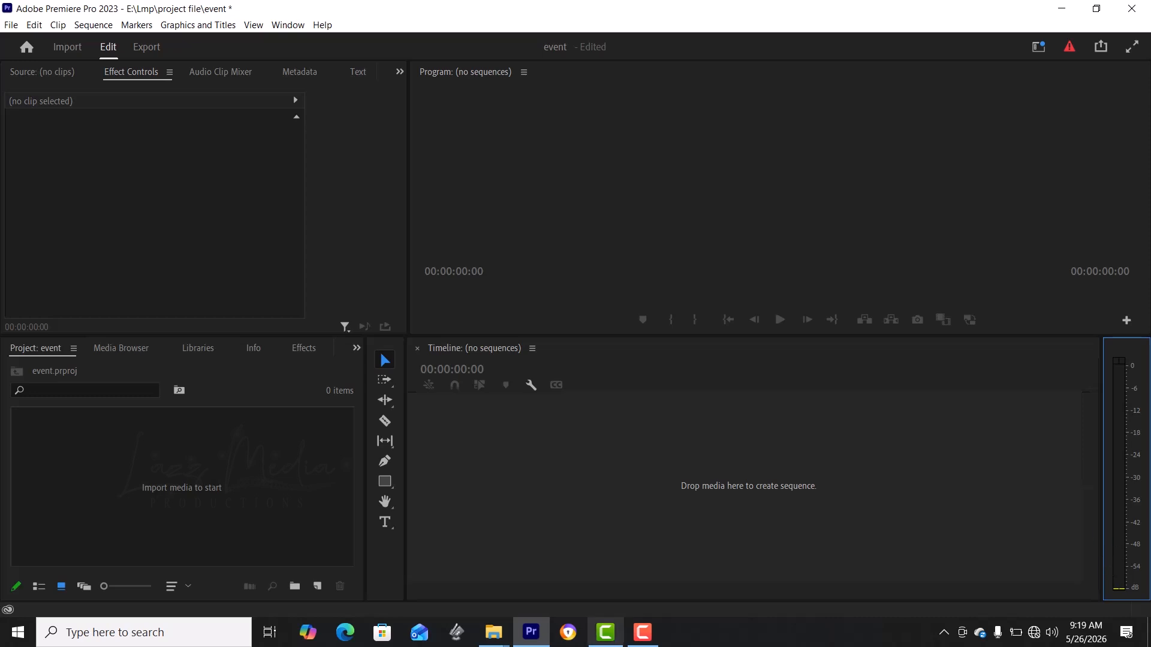
- Import the event XML file from the Lmp folder on drive E into the project
left_click(70, 417)
double_click(154, 475)
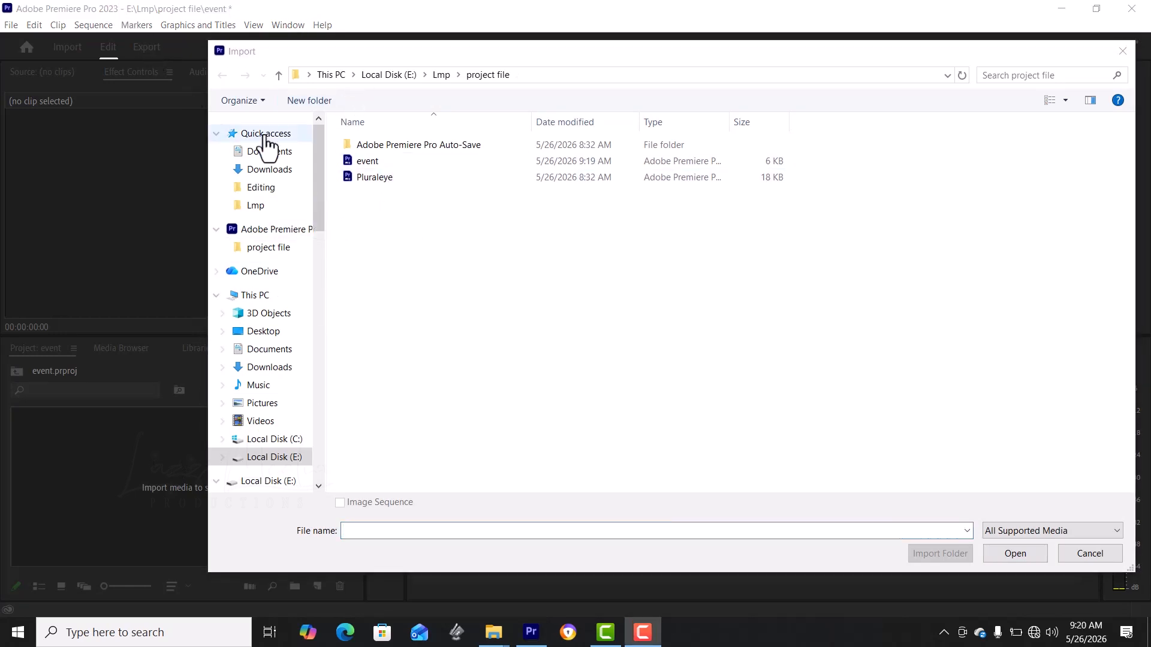
left_click(441, 75)
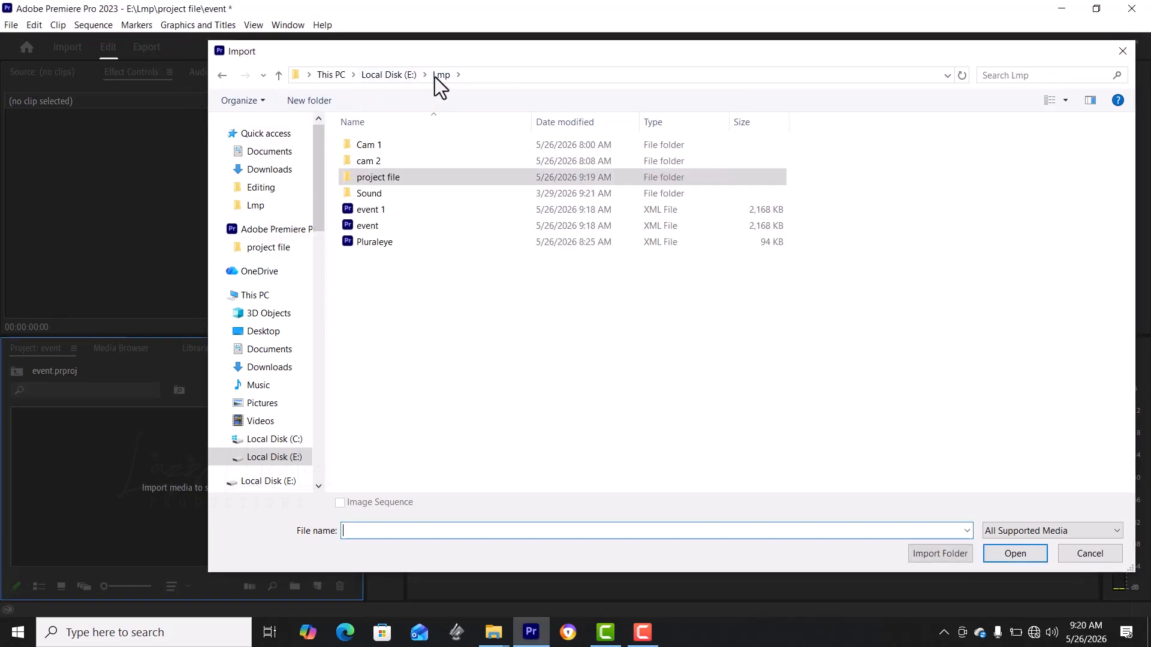
left_click(424, 219)
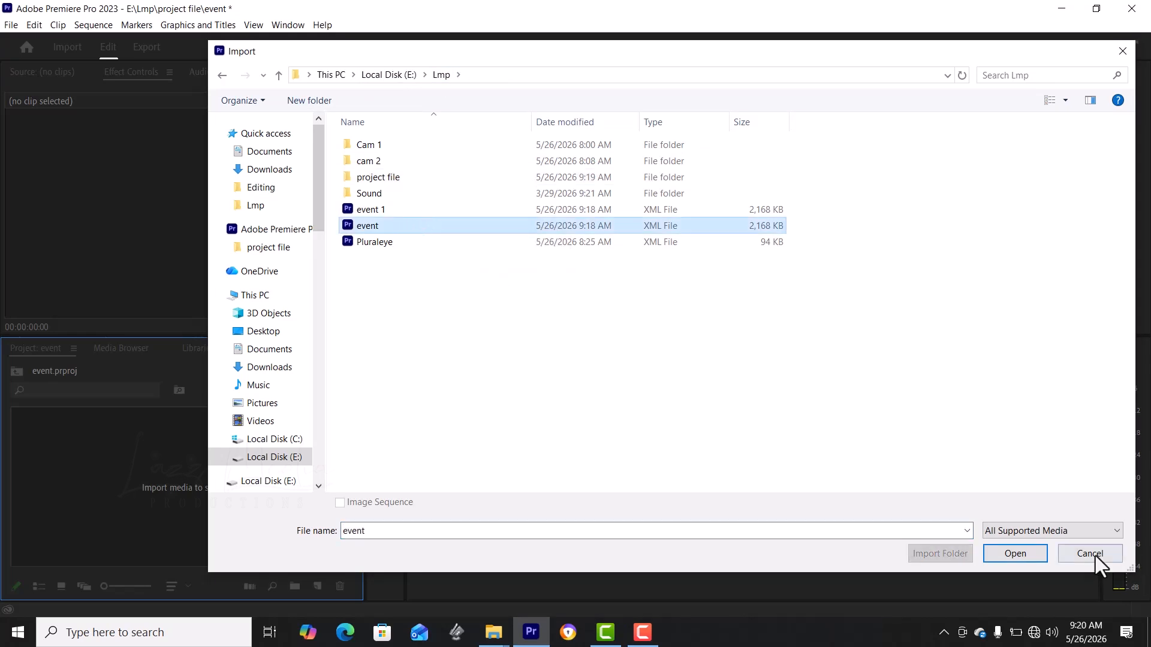
left_click(1024, 552)
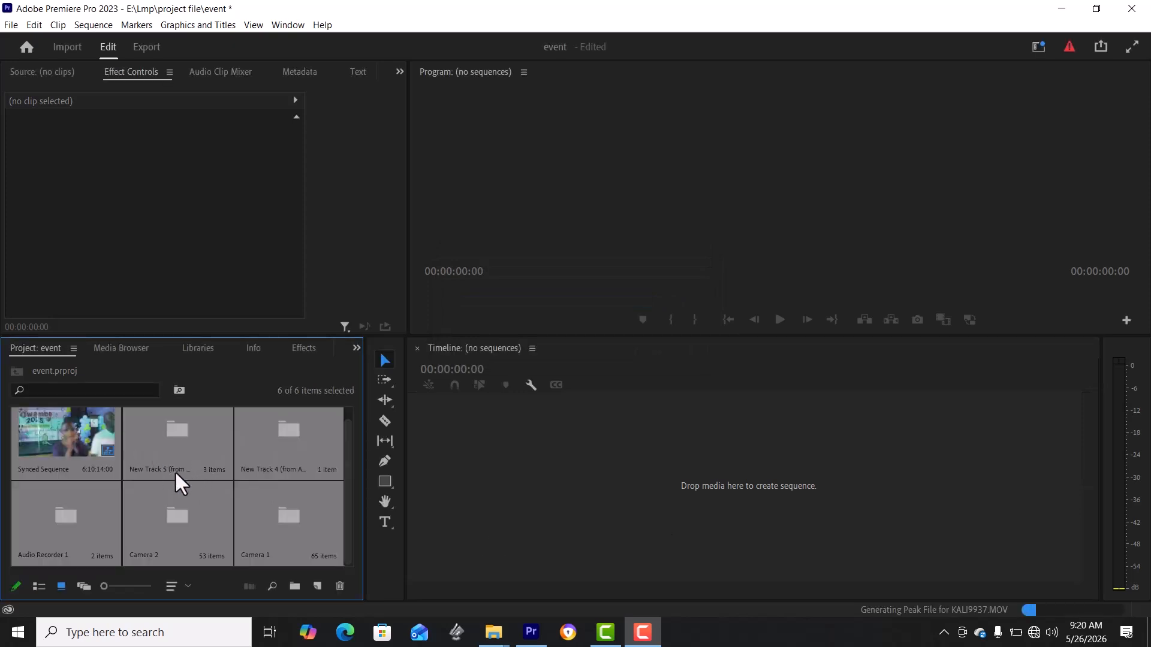
- Look into the imported New Track 5 bin and open the Synced Sequence in the timeline
left_click(178, 549)
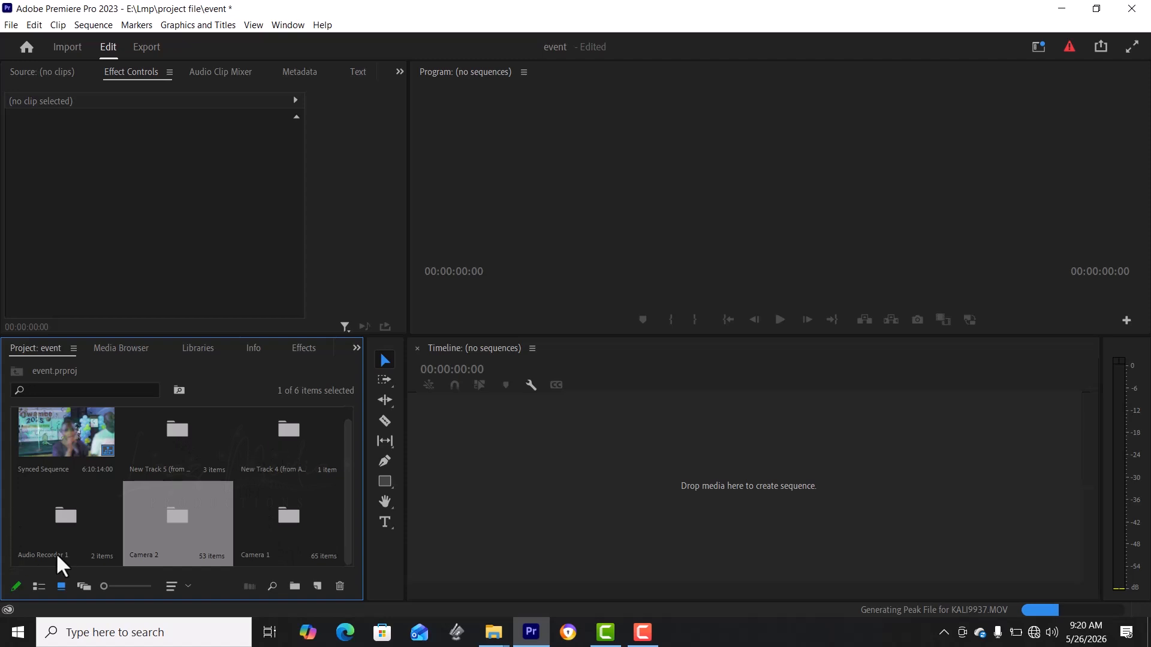
left_click(189, 458)
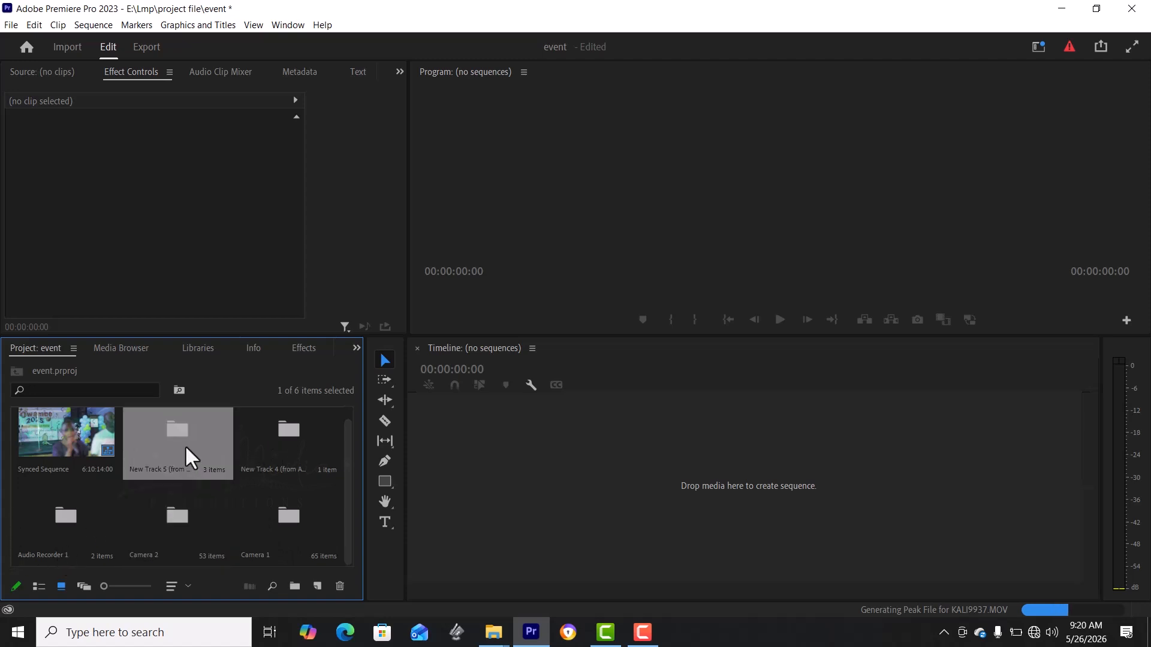
double_click(189, 458)
left_click(11, 372)
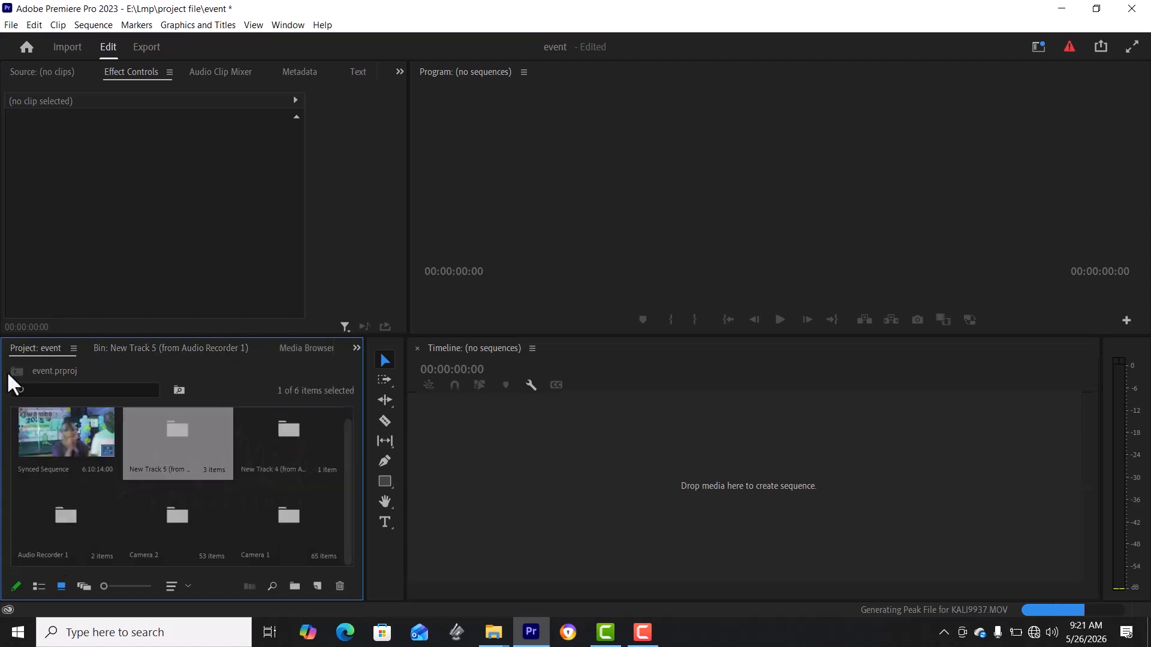
double_click(41, 450)
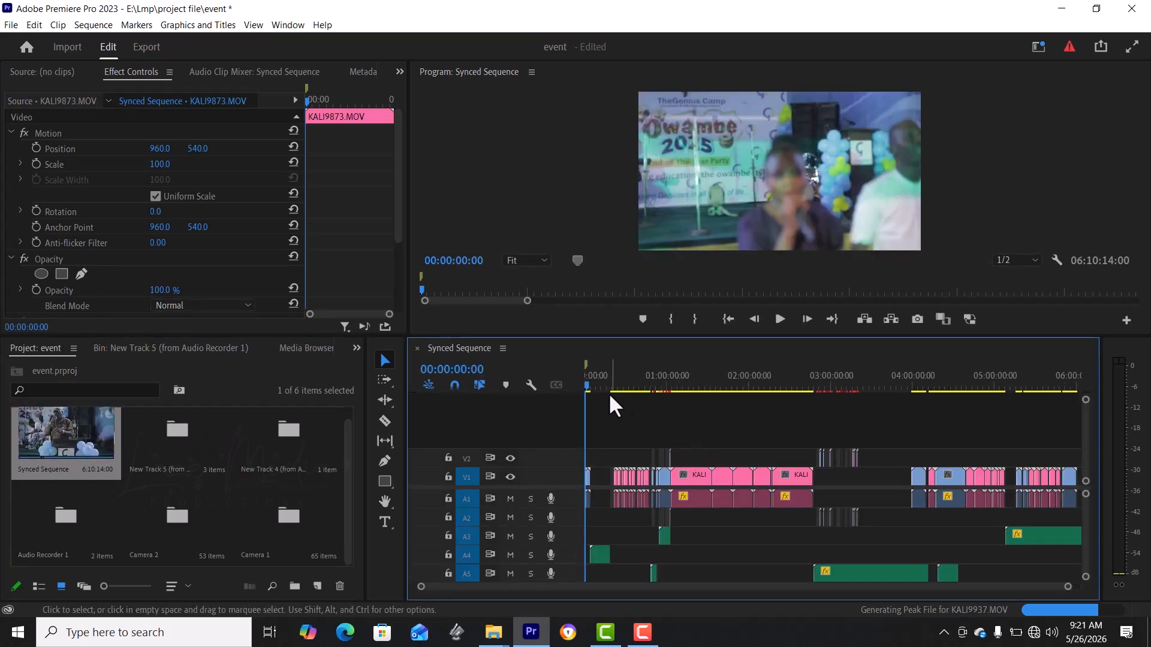
- Inspect the clip alignment in the synced sequence, placing the playhead at 00:57:32:23 where the V1 and V2 camera clips overlap
key("equal")
key("equal")
key("equal")
key("equal")
key("equal")
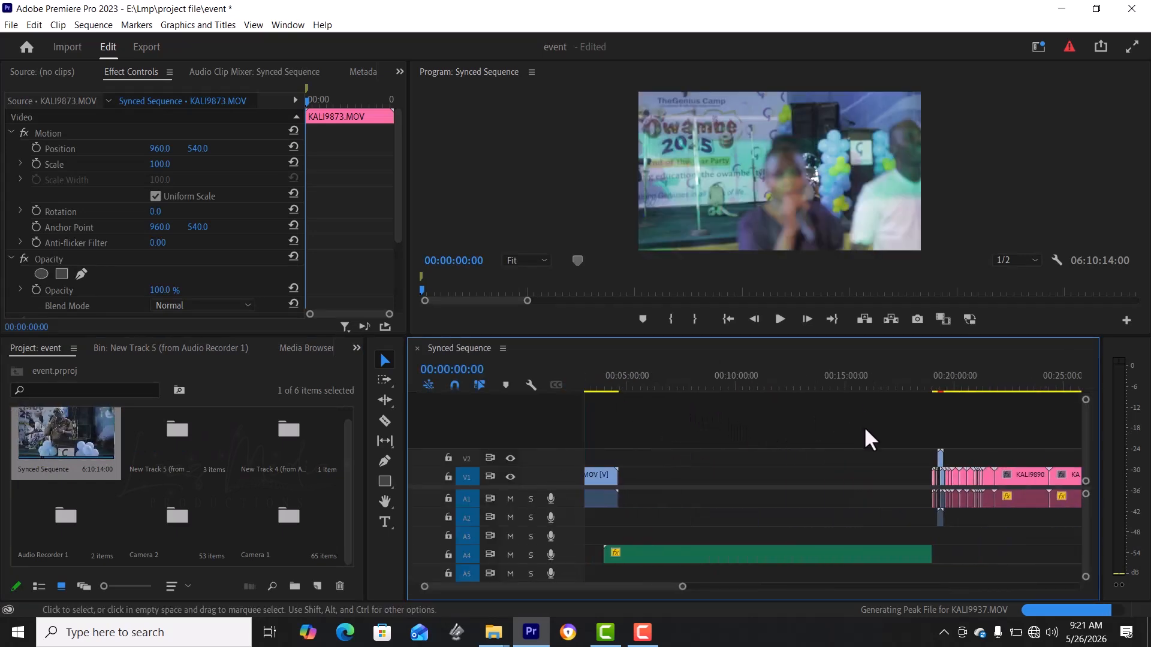
scroll(865, 428, "down", 1)
key("minus")
key("minus")
left_click_drag(774, 380, 893, 383)
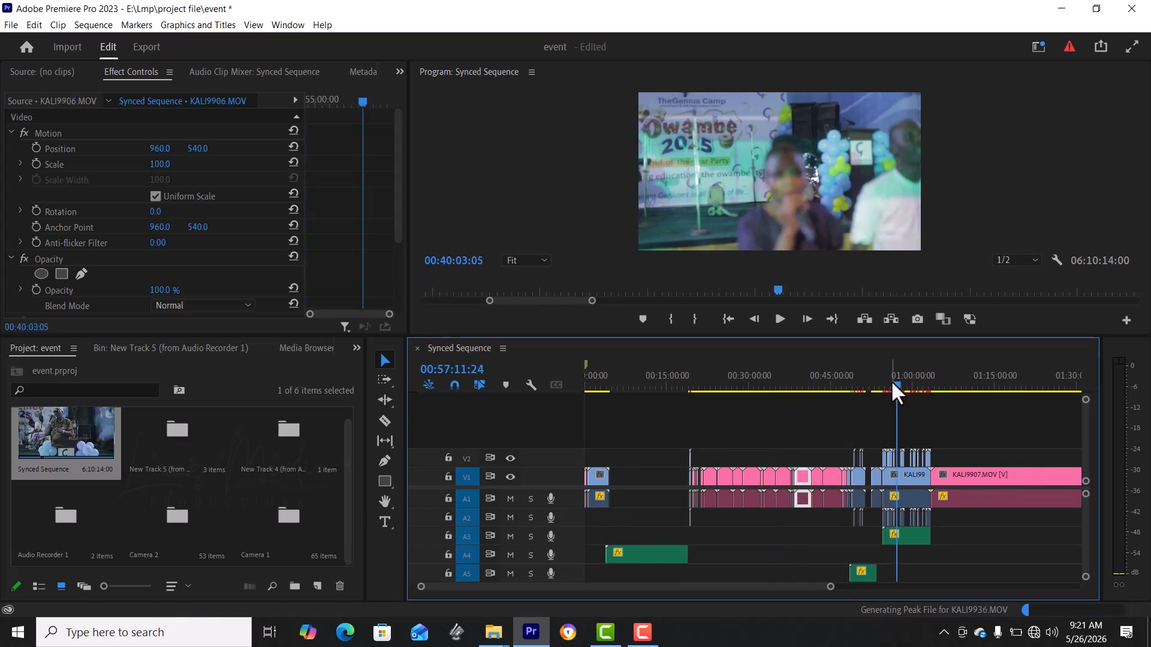
key("equal")
key("equal")
key("equal")
key("equal")
key("equal")
key("equal")
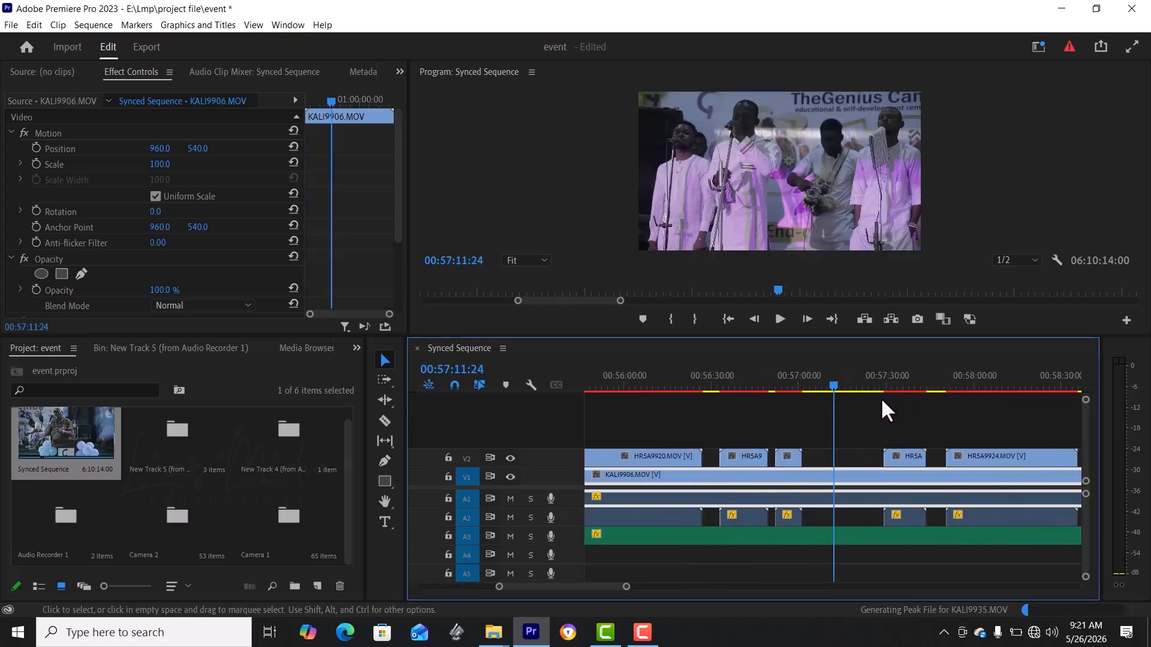
left_click(895, 381)
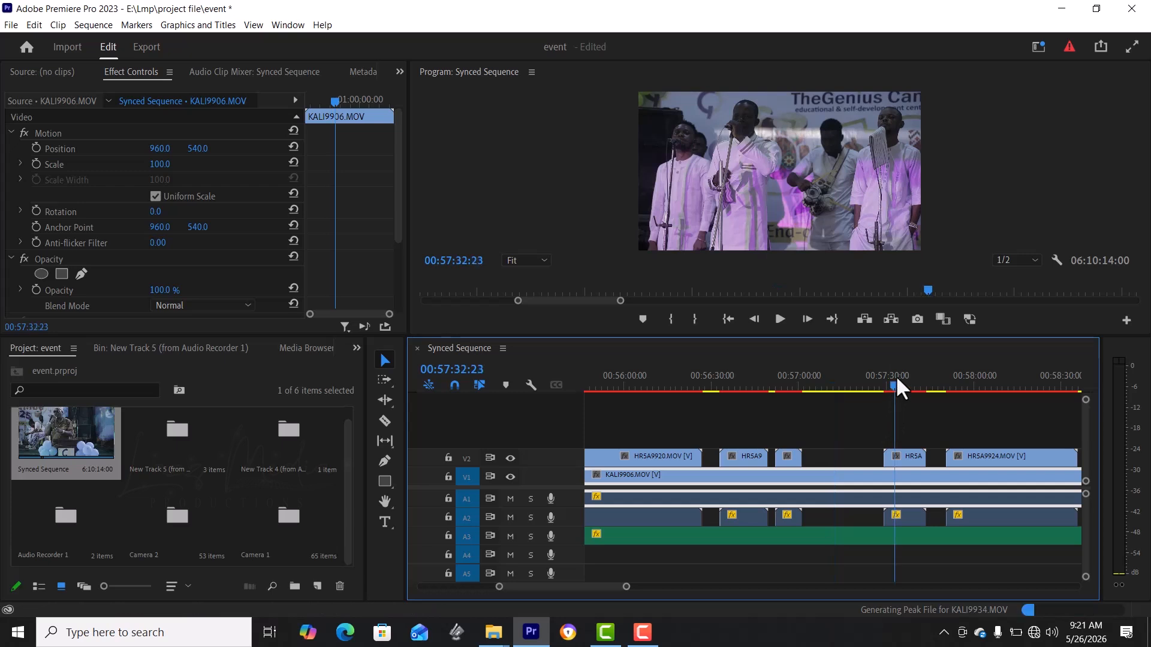
left_click(922, 440)
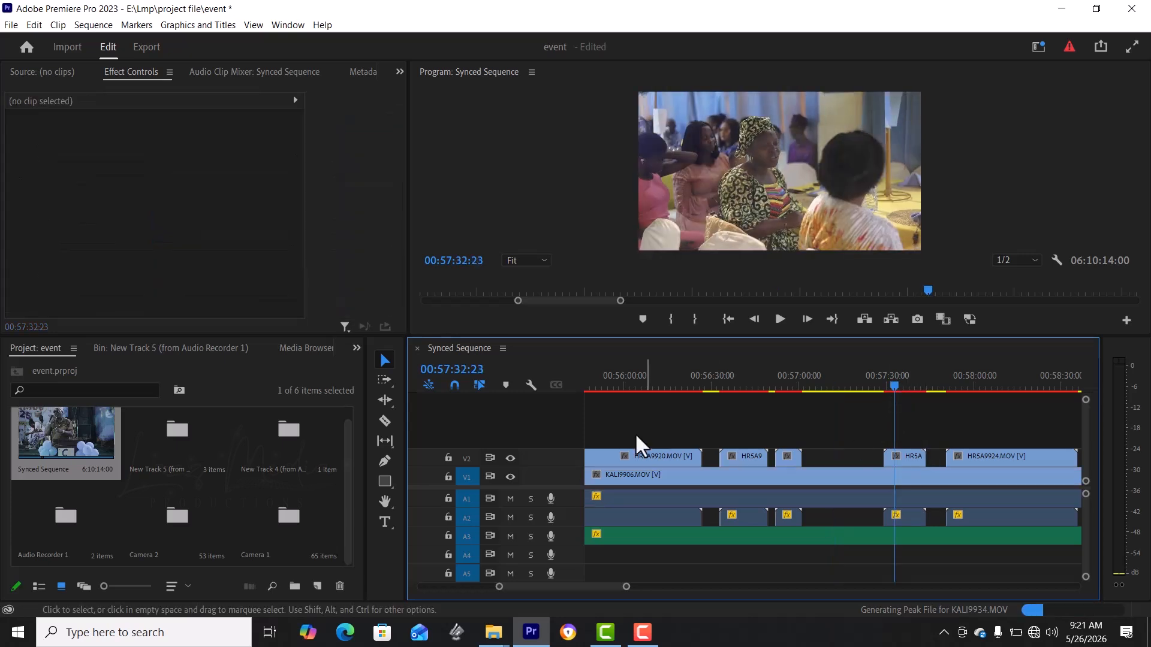
- Toggle the V2 track's output off and on to compare the two camera angles at the playhead
left_click(510, 458)
left_click(510, 458)
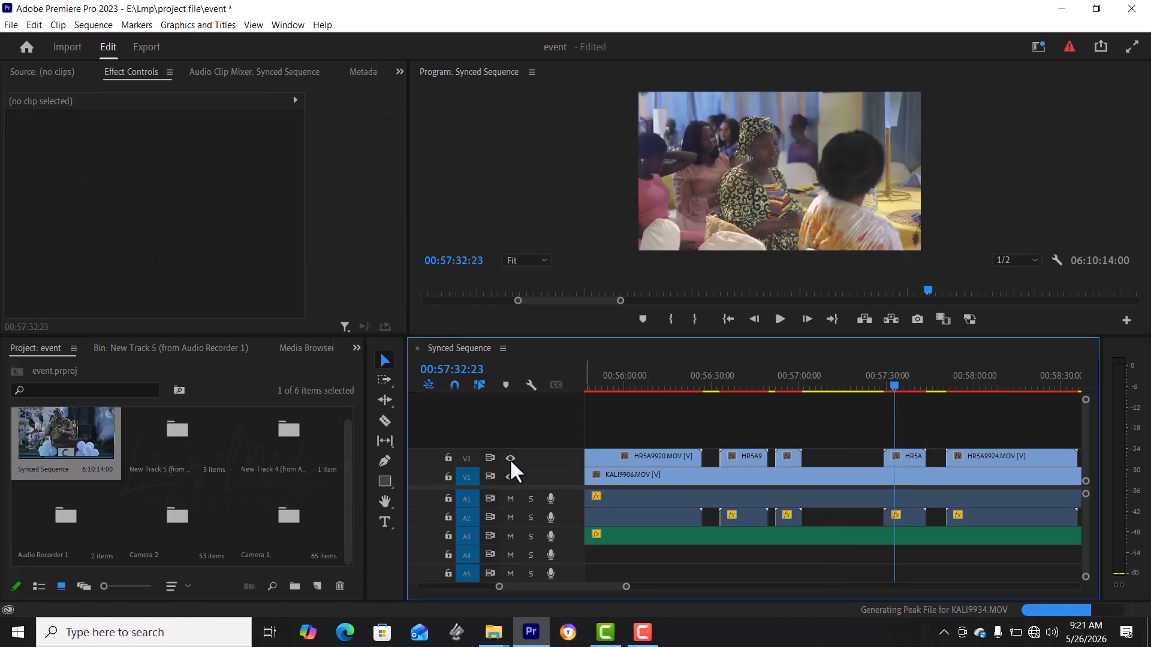
left_click(510, 458)
left_click(510, 458)
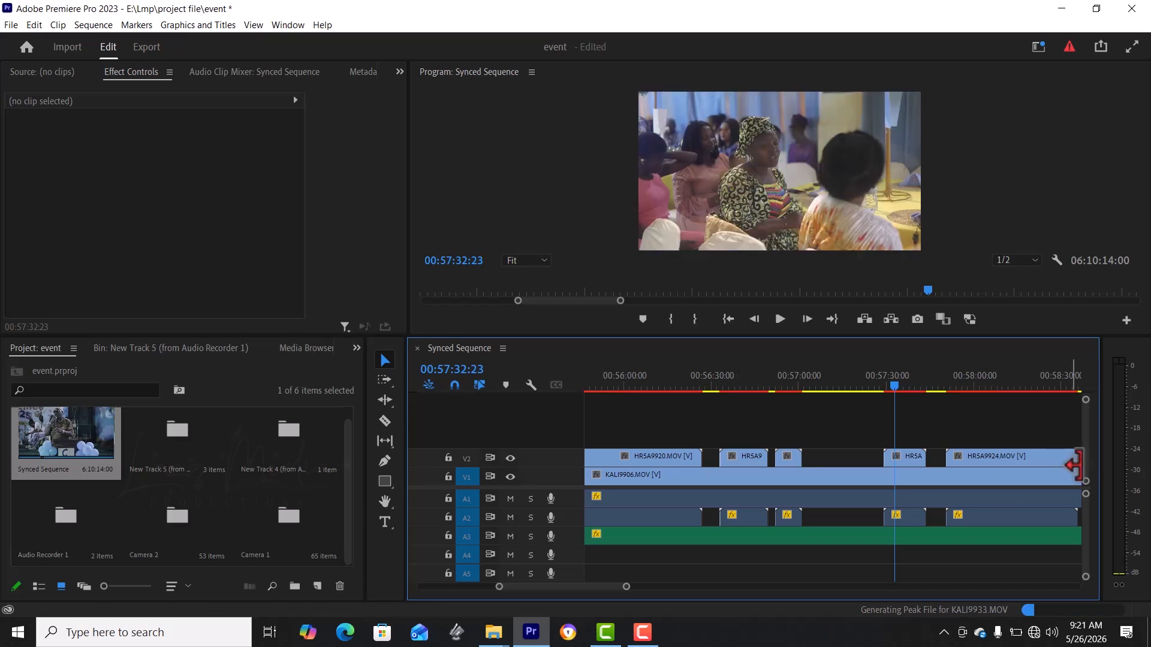
key("equal")
key("equal")
key("equal")
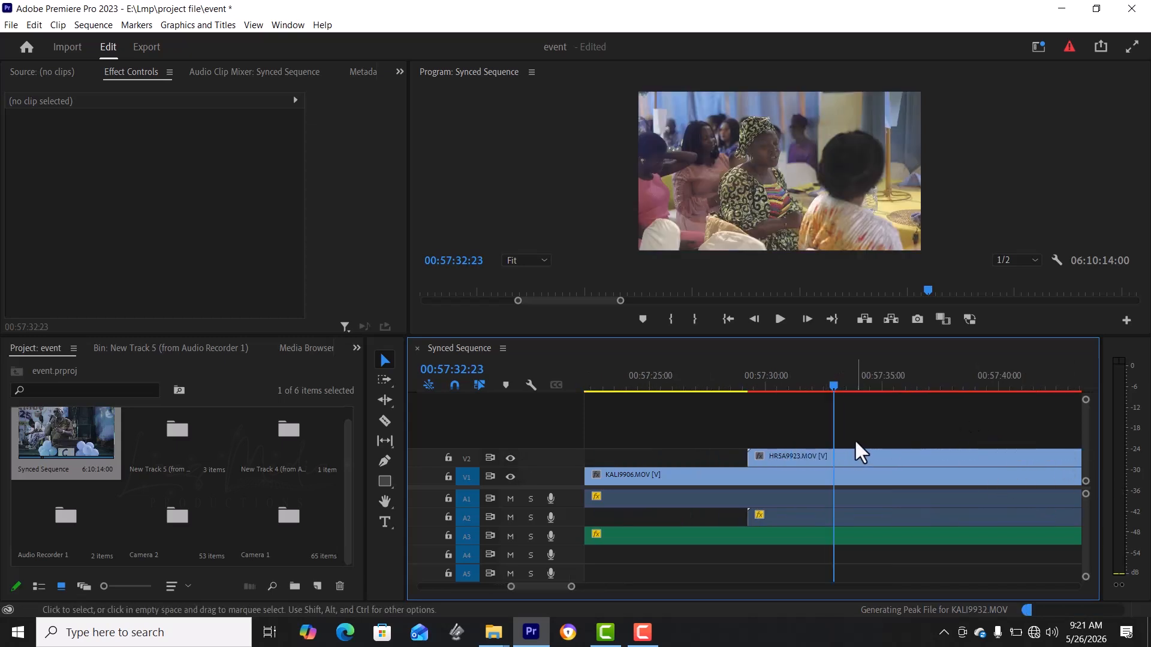
- Review the whole event sequence to see where synced and unsynchronized clips lie along the timeline
key("minus")
key("minus")
key("minus")
key("minus")
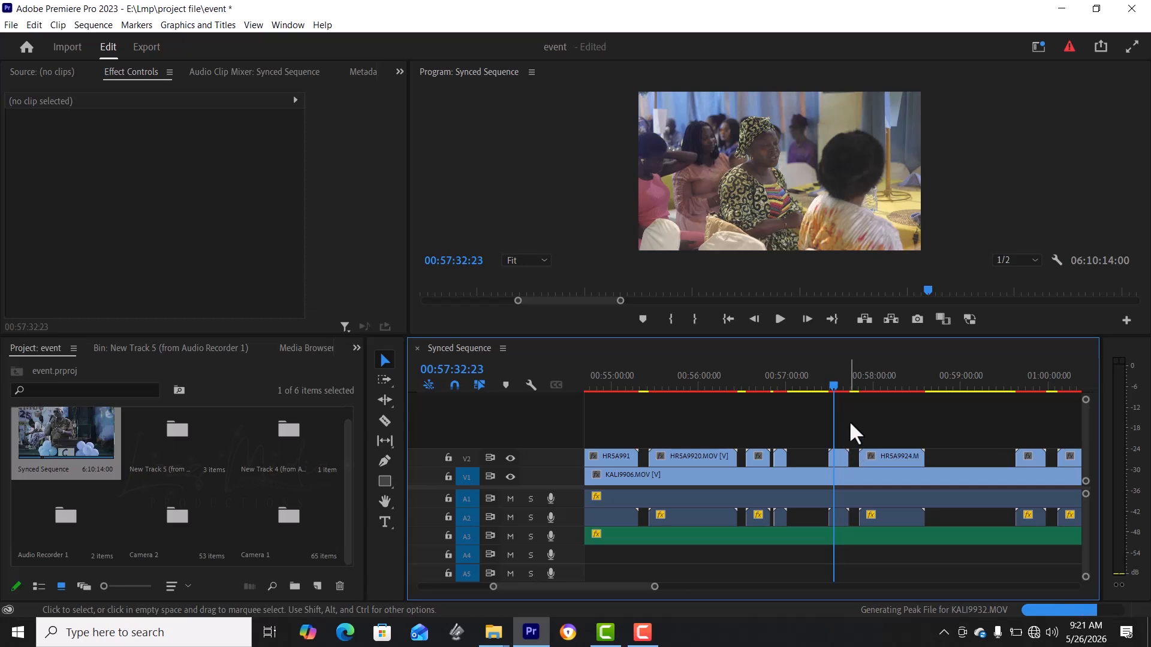
key("minus")
key("minus")
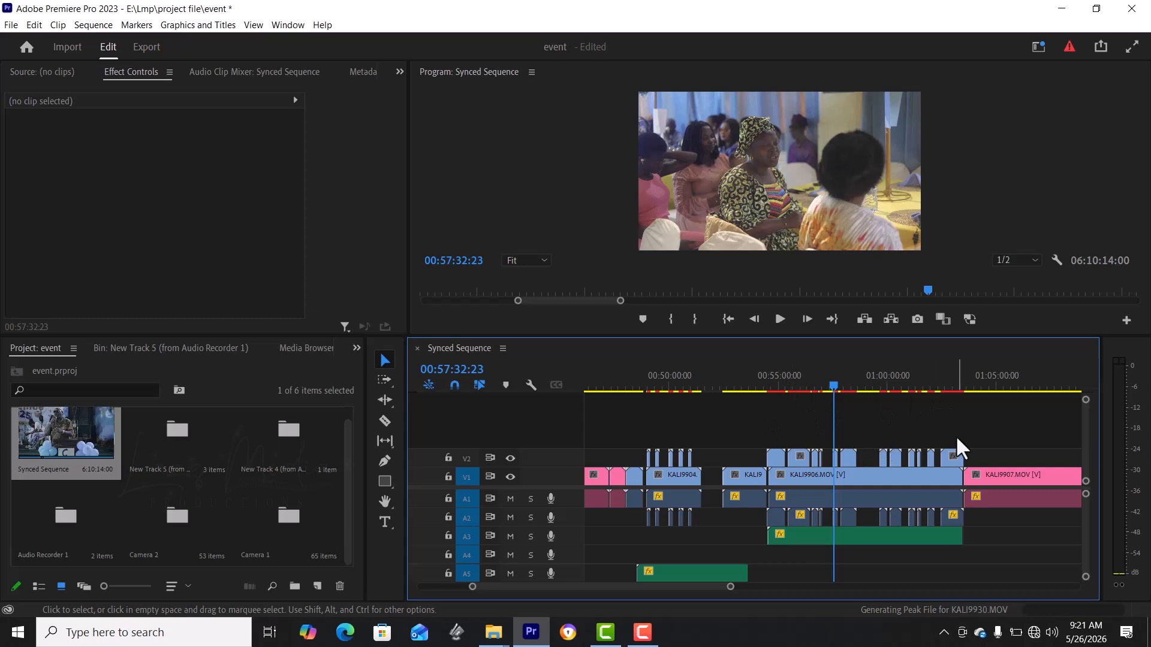
key("minus")
key("minus")
key("minus")
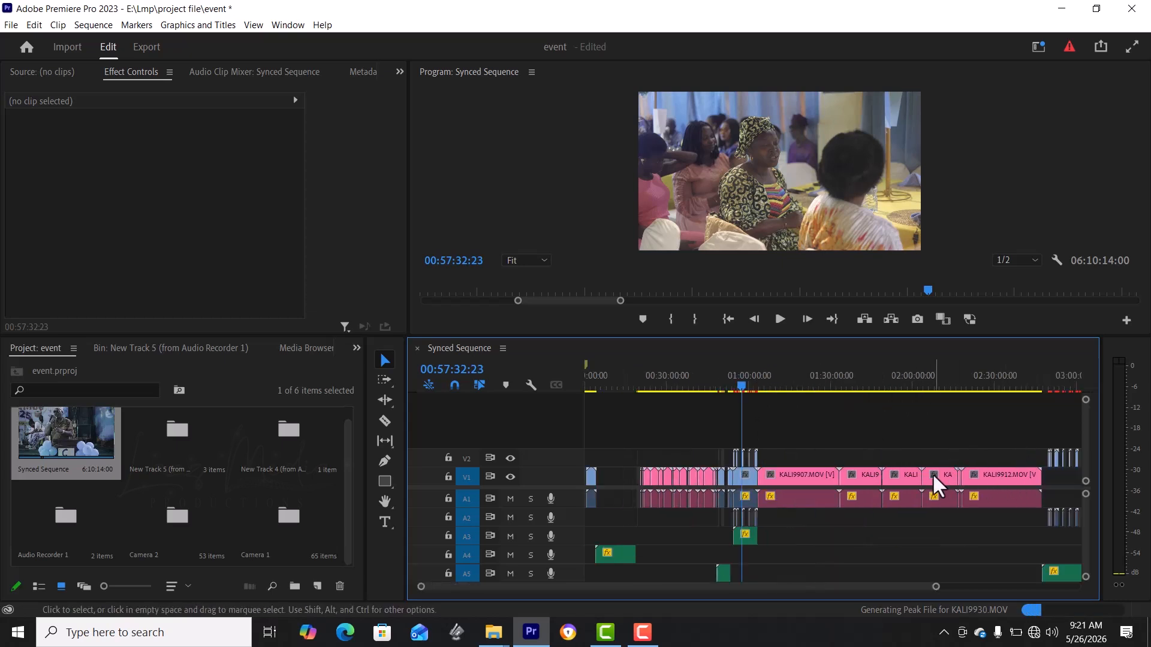
key("minus")
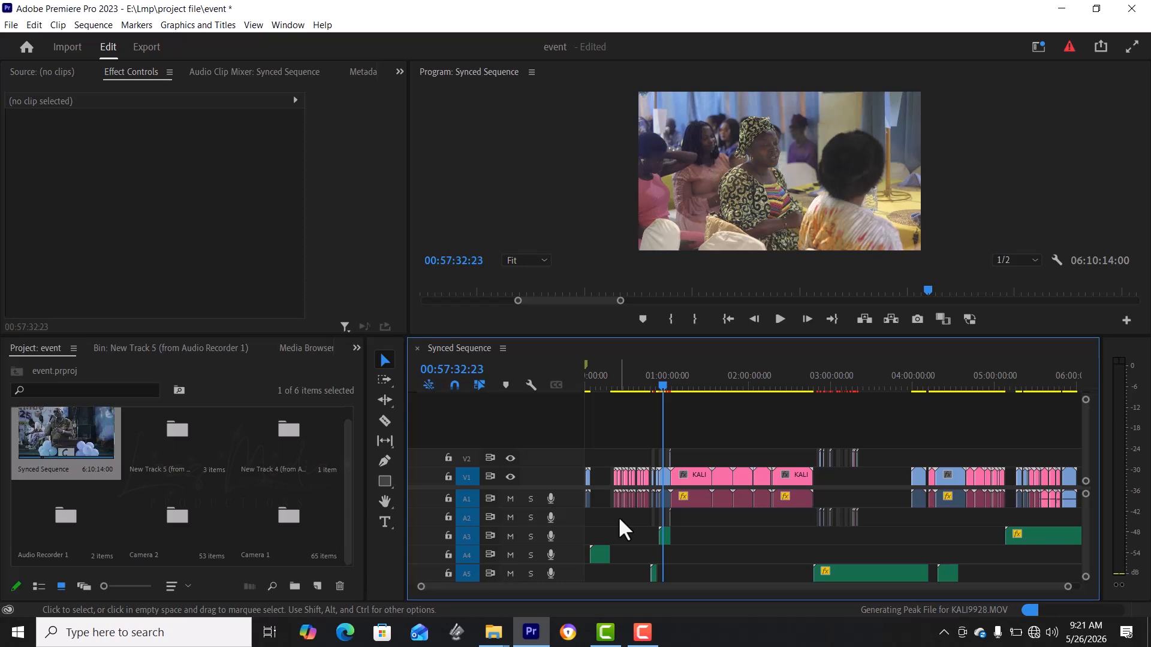
key("equal")
key("equal")
key("equal")
key("equal")
key("equal")
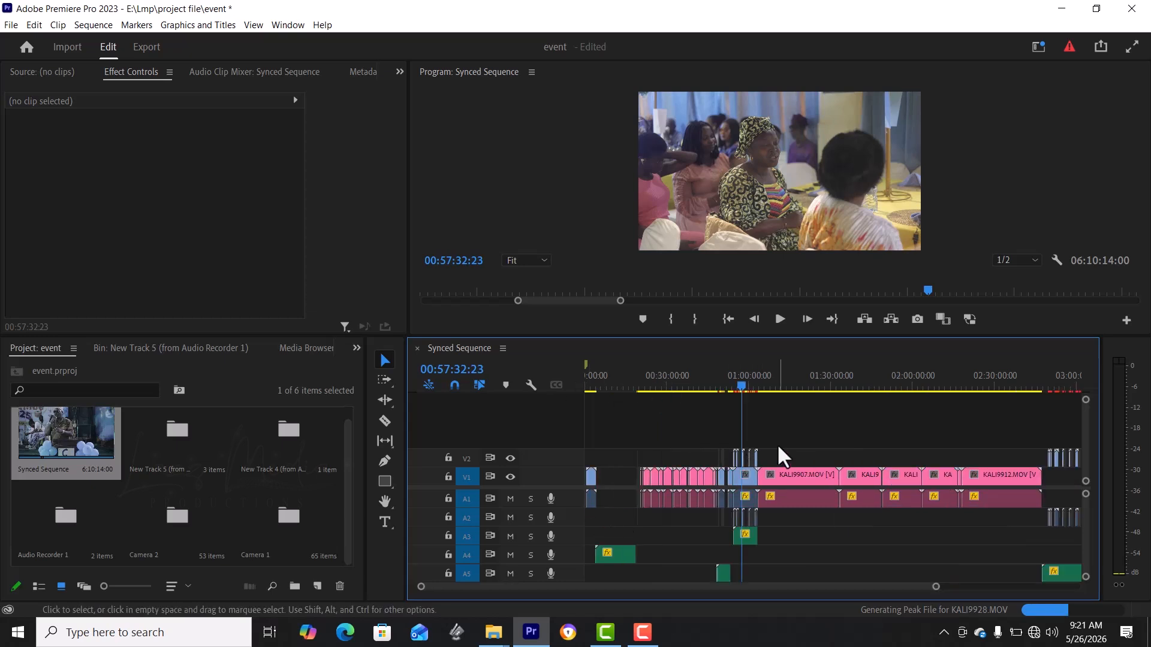
key("minus")
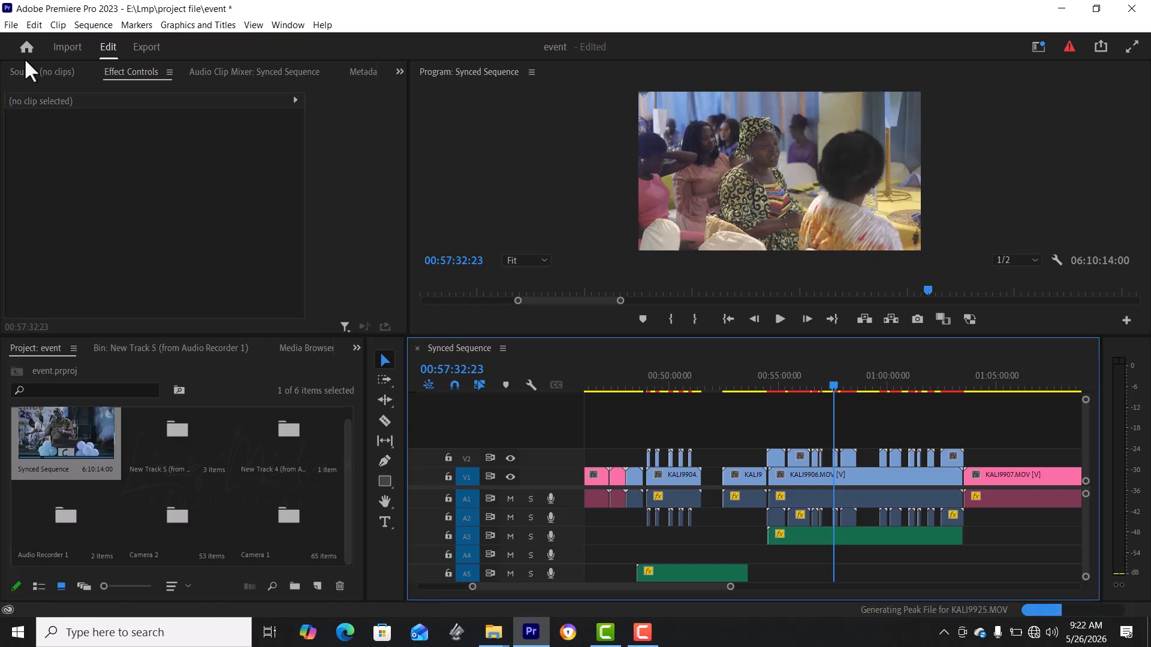
- Undo the V2 visibility changes and the import of the event timeline until the project is empty
key("ctrl+z")
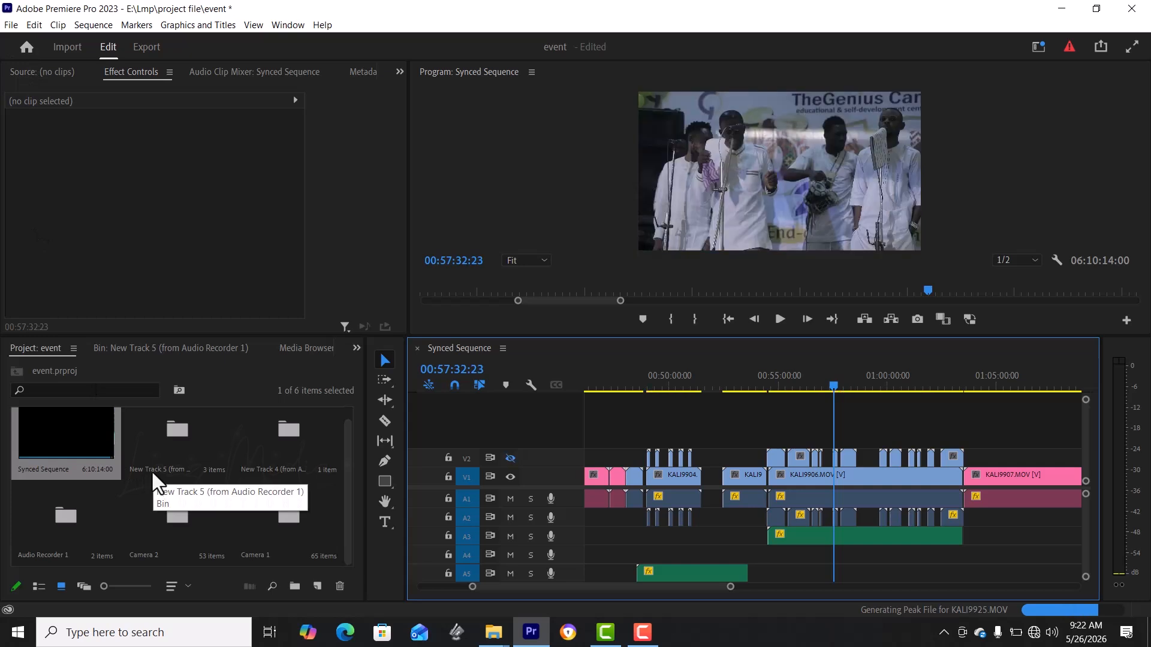
left_click(147, 472)
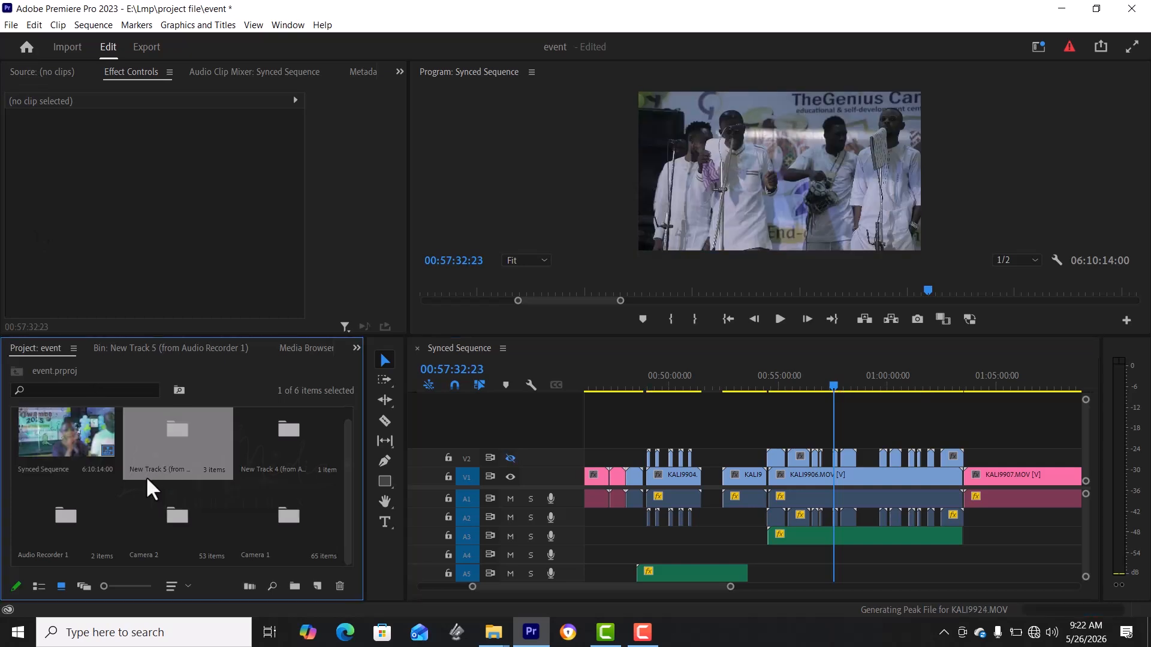
key("ctrl+z")
key("ctrl+z")
key("ctrl+z")
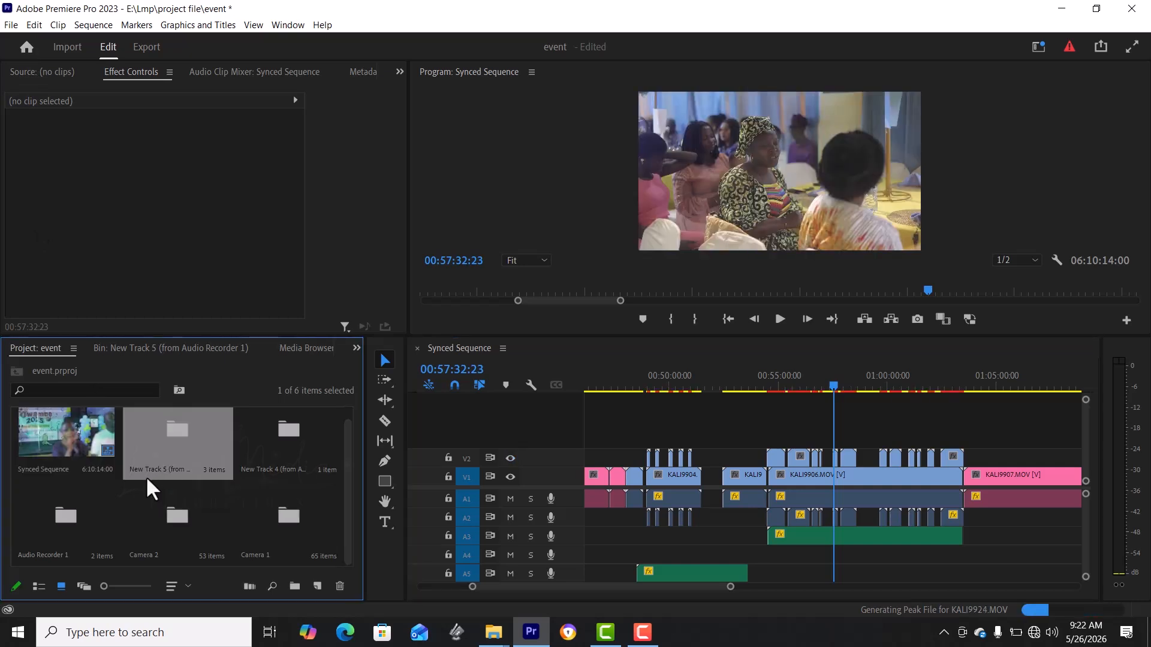
key("ctrl+z")
left_click(103, 492)
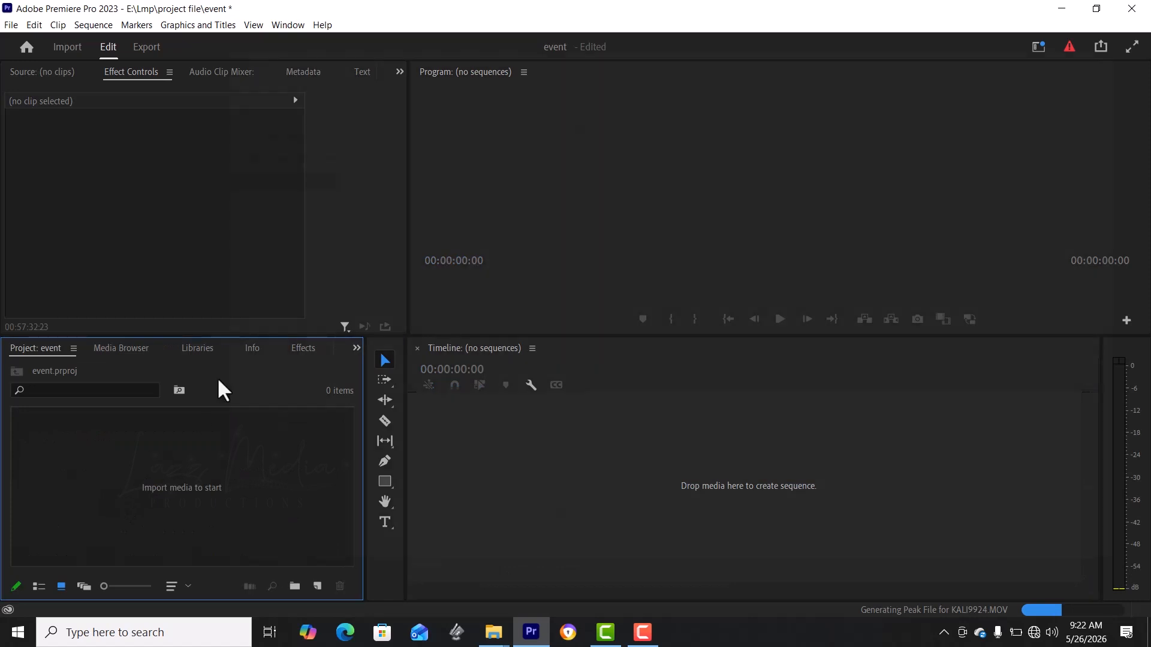
- Import the event 1 XML file from the Lmp folder and open its Synced Sequence in the timeline
key("ctrl+i")
left_click(384, 210)
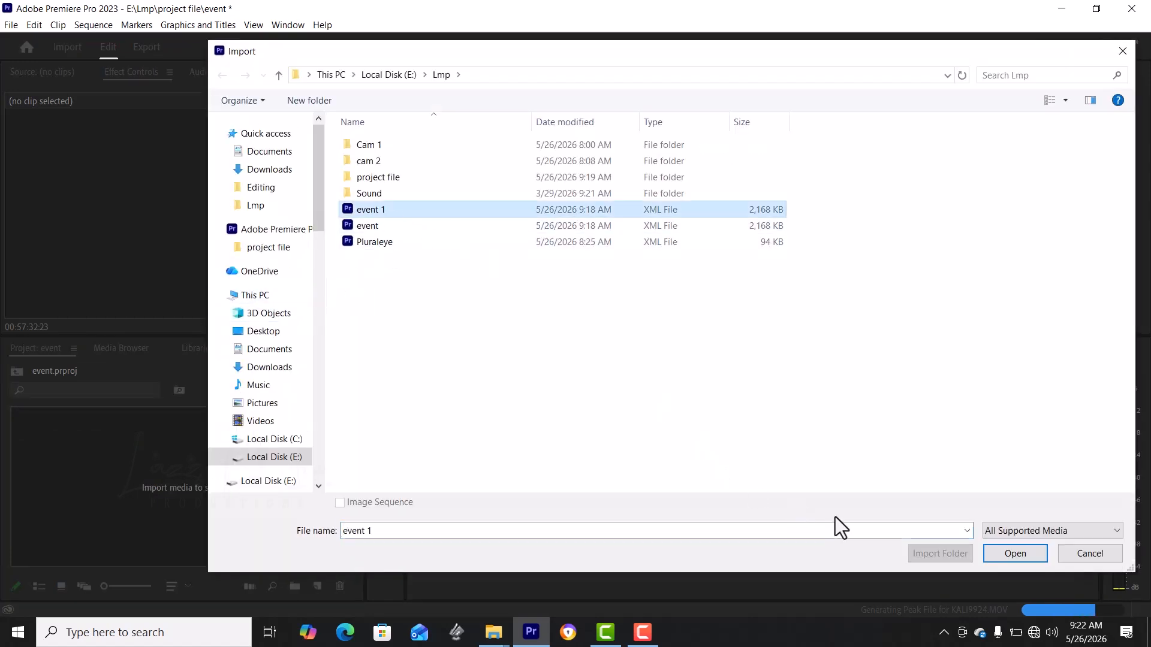
left_click(1016, 555)
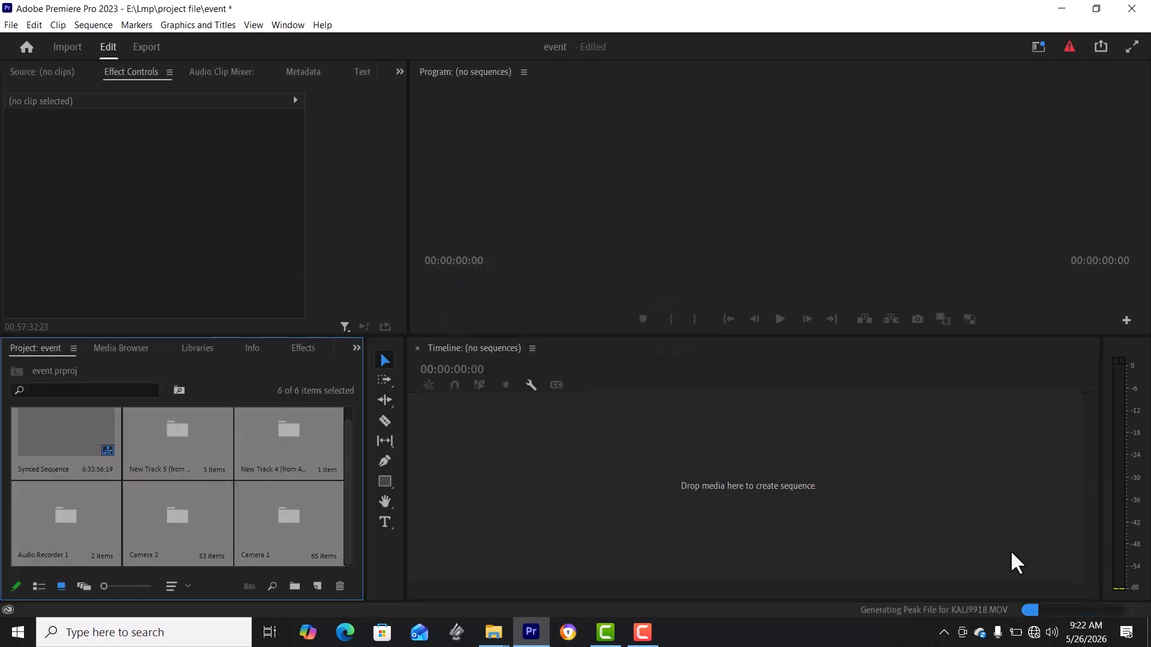
double_click(42, 441)
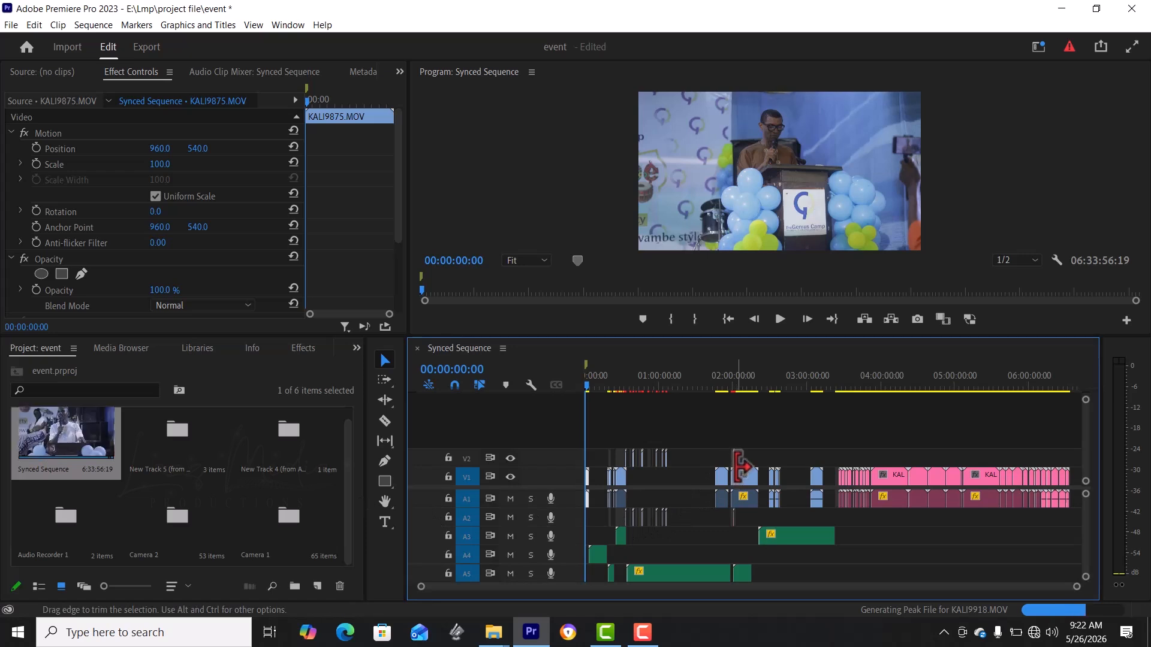
- Examine the synced clips up to about 00:58:46:04 and the unsynchronized clips at the end of the event 1 sequence
key("=")
key("=")
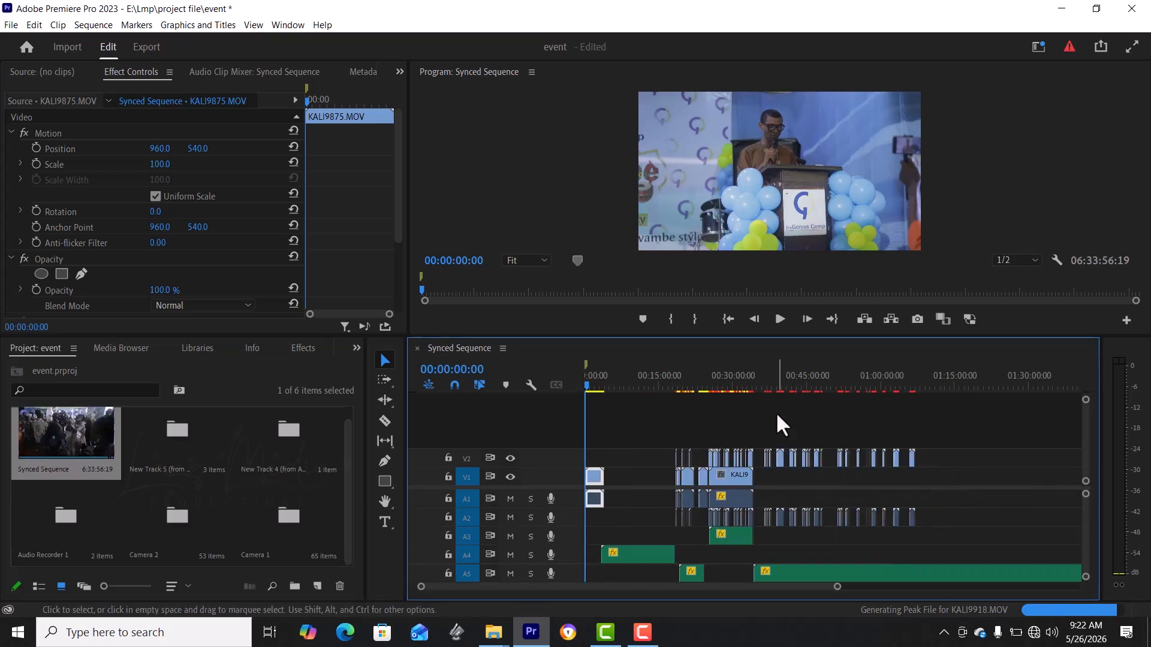
left_click(700, 382)
left_click_drag(695, 379, 873, 422)
key("backslash")
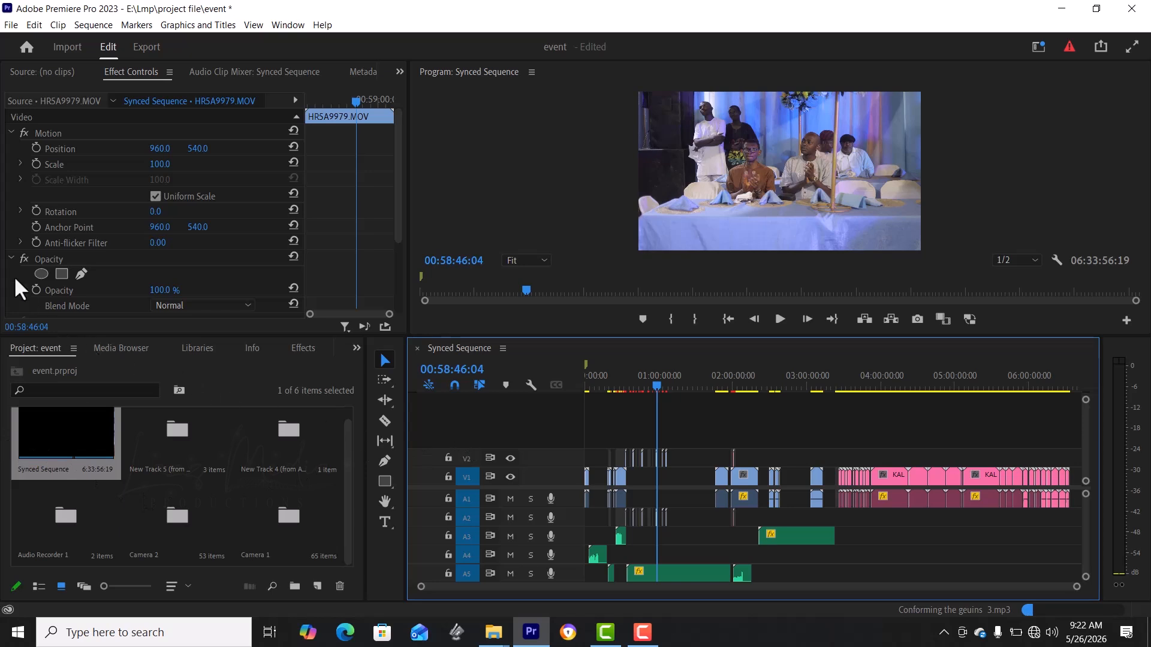
- Open the recent Pluraleye project and show its entire synced sequence in the timeline
left_click(11, 26)
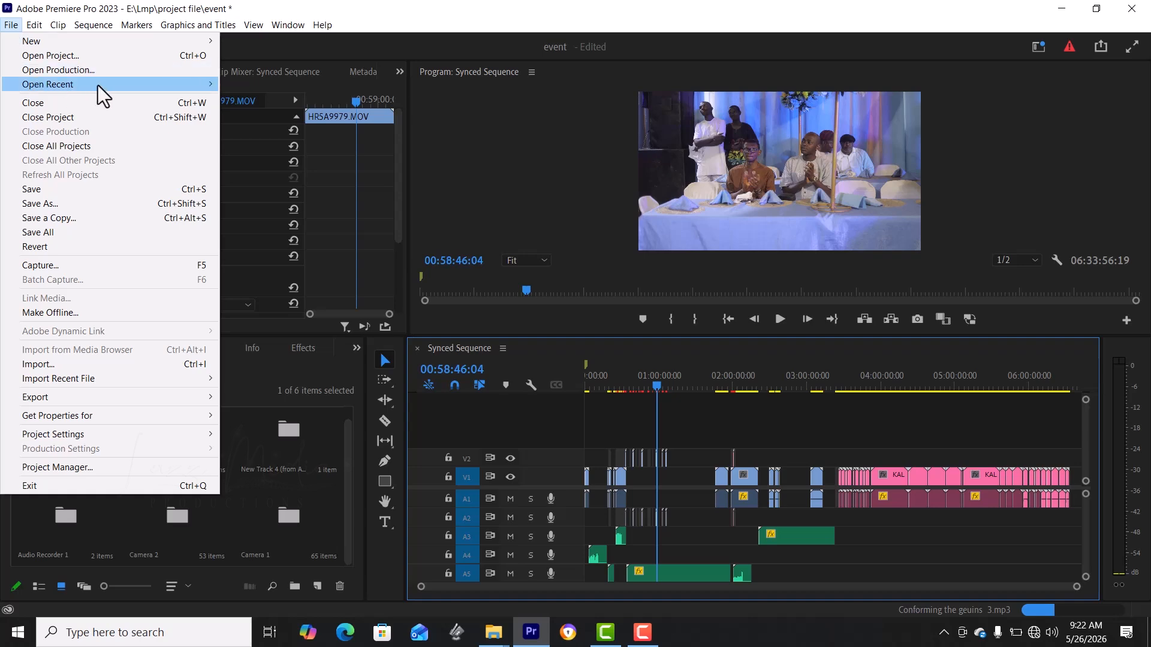
mouse_move(98, 86)
left_click(133, 97)
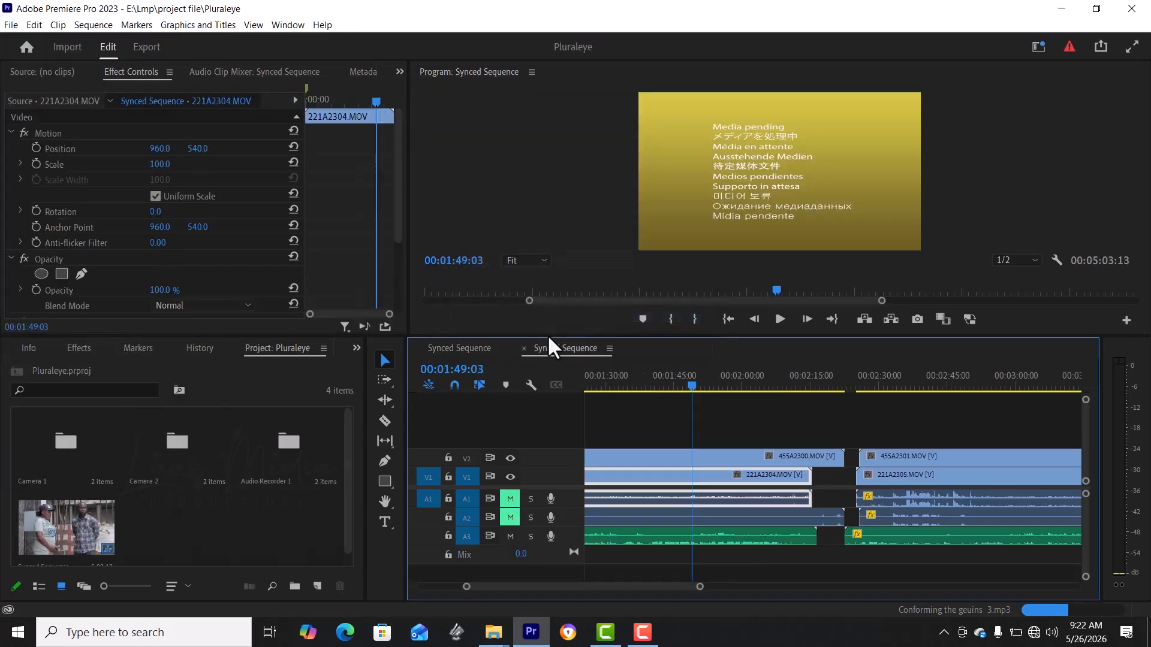
key("minus")
key("minus")
key("minus")
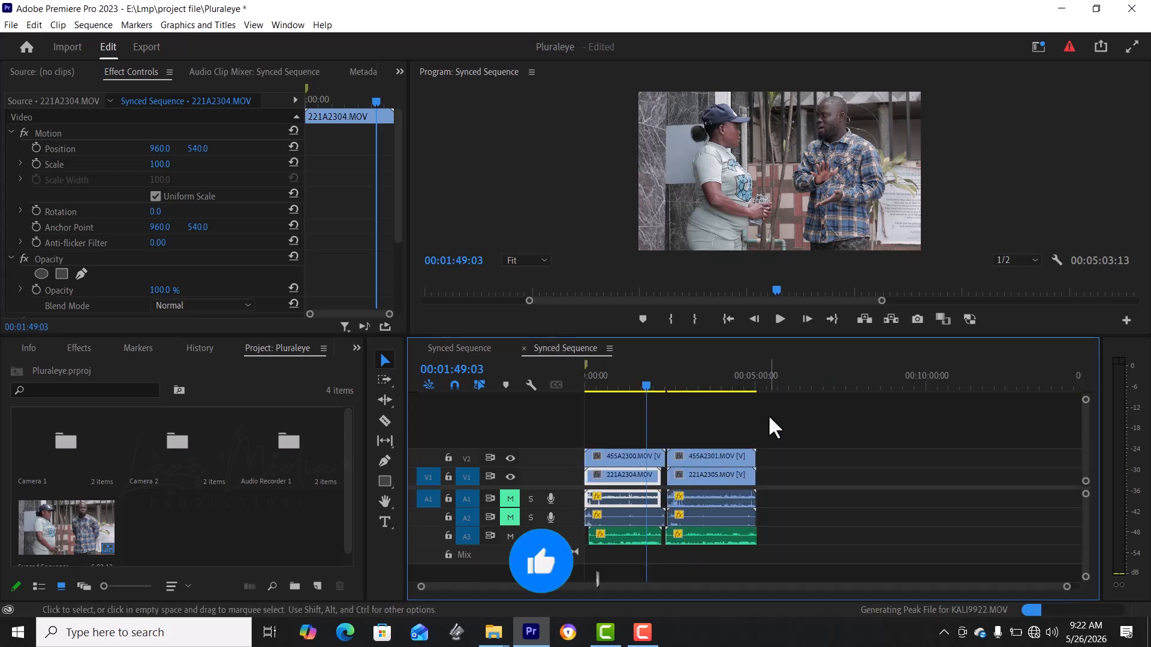